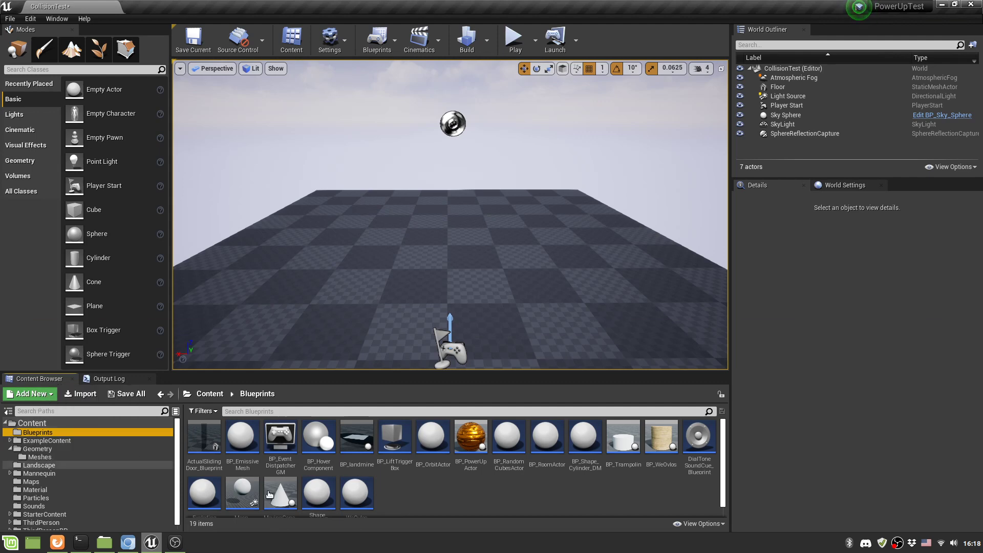
# Step: Create a new Blueprint Class in the Blueprints folder with TriggerSphere as its parent class
pyautogui.scroll(-1, 410, 488)
pyautogui.scroll(1, 409, 487)
pyautogui.rightClick(409, 487)
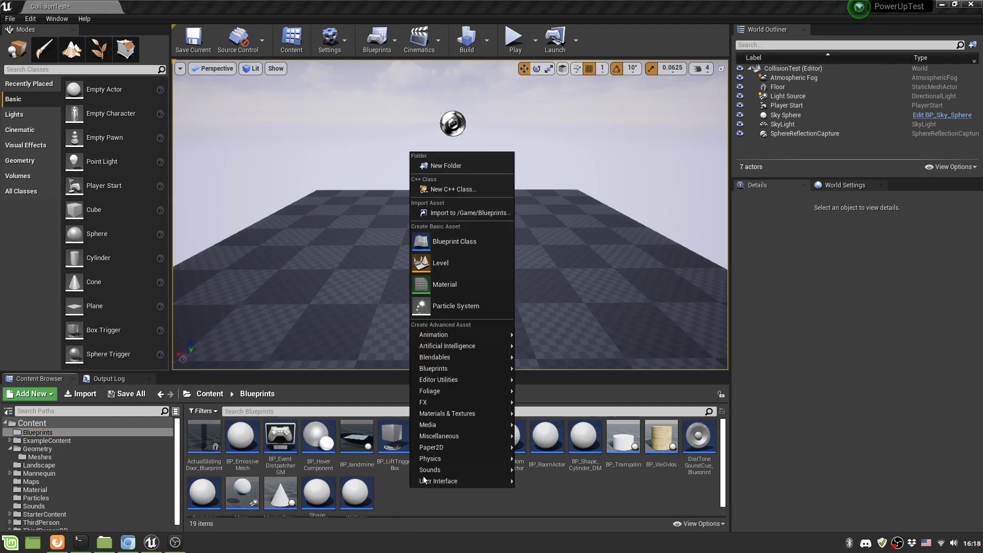
pyautogui.click(453, 241)
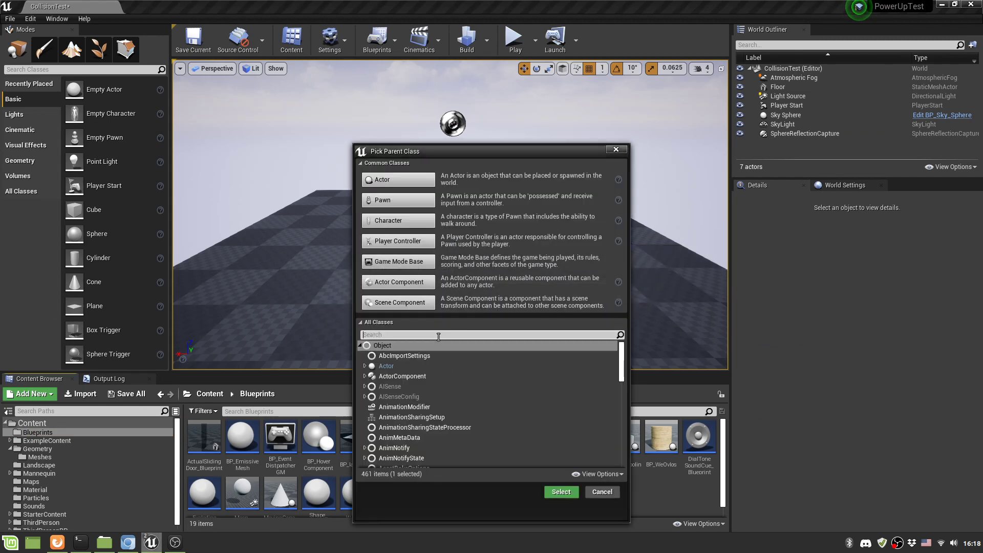
pyautogui.write('Trigg')
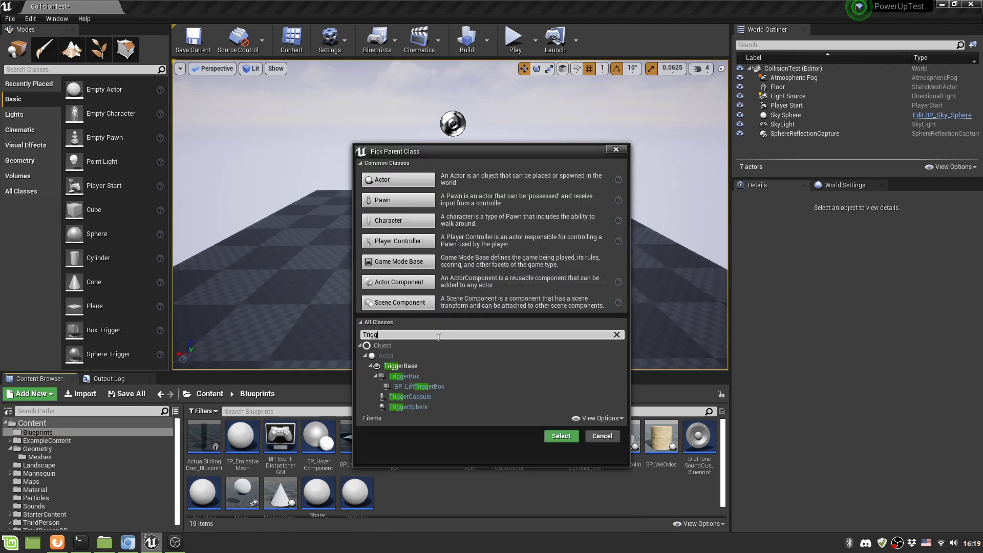
pyautogui.write('erSphere')
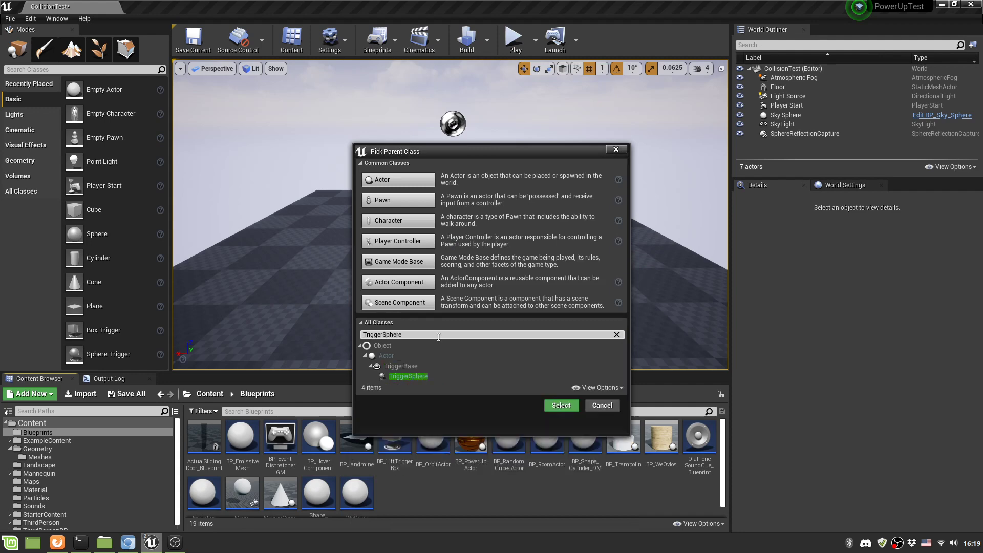
pyautogui.click(409, 376)
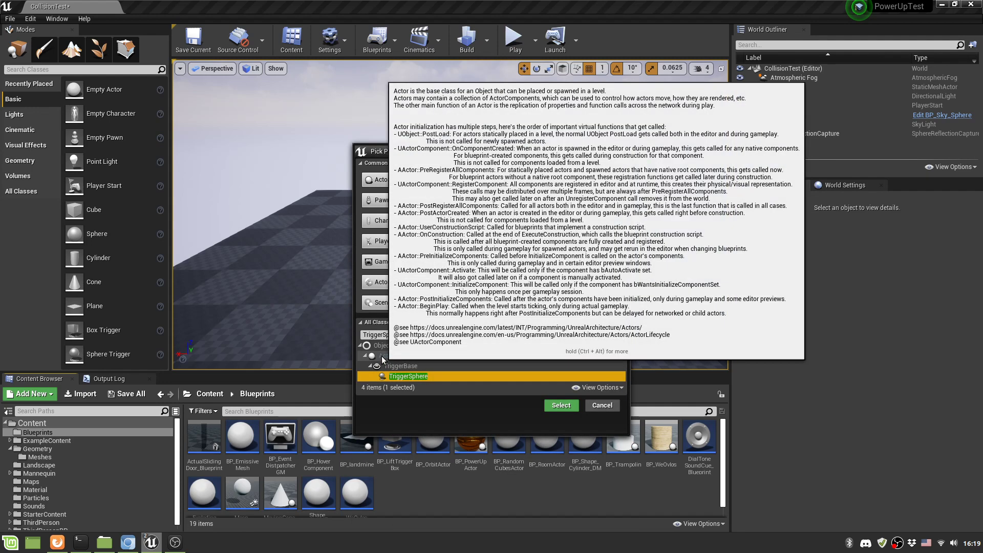
pyautogui.click(559, 406)
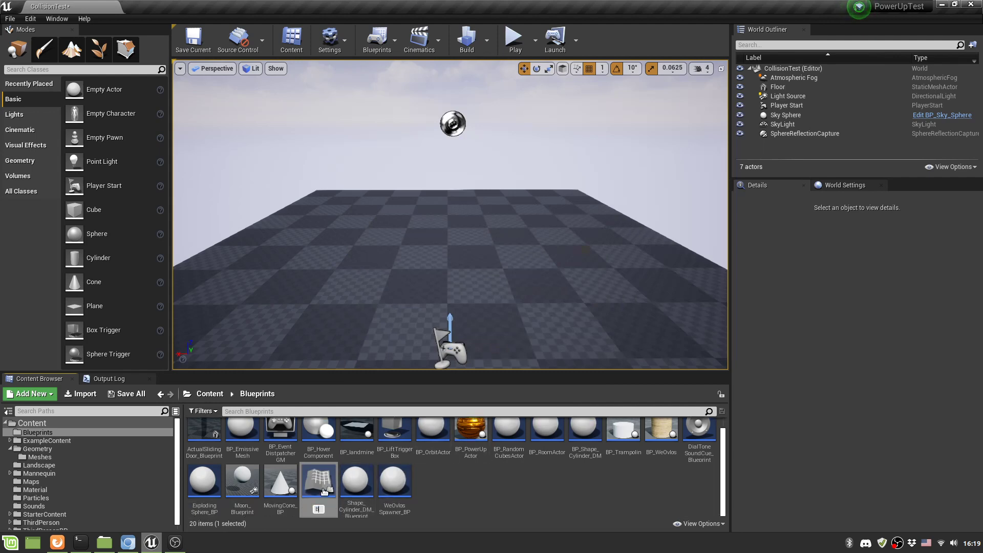
# Step: Name the new Blueprint asset BP_TriggerSphere and open it for editing
pyautogui.write('BP_Notifica')
pyautogui.press('BackSpace')
pyautogui.press('BackSpace')
pyautogui.press('BackSpace')
pyautogui.press('BackSpace')
pyautogui.press('BackSpace')
pyautogui.press('BackSpace')
pyautogui.write('TriggerSphere')
pyautogui.press('Return')
pyautogui.press('Return')
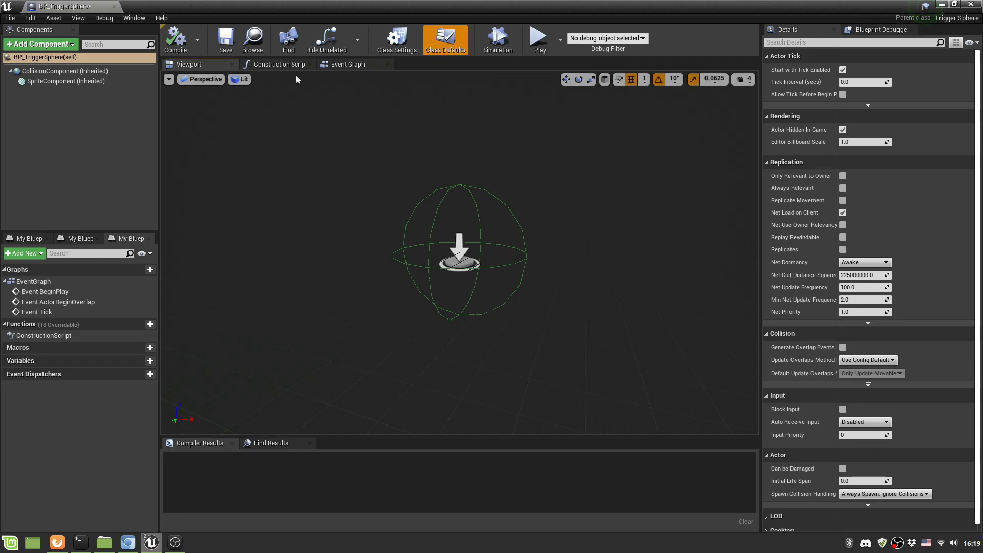
# Step: Delete the Event BeginPlay and Event Tick nodes from the Event Graph
pyautogui.click(346, 64)
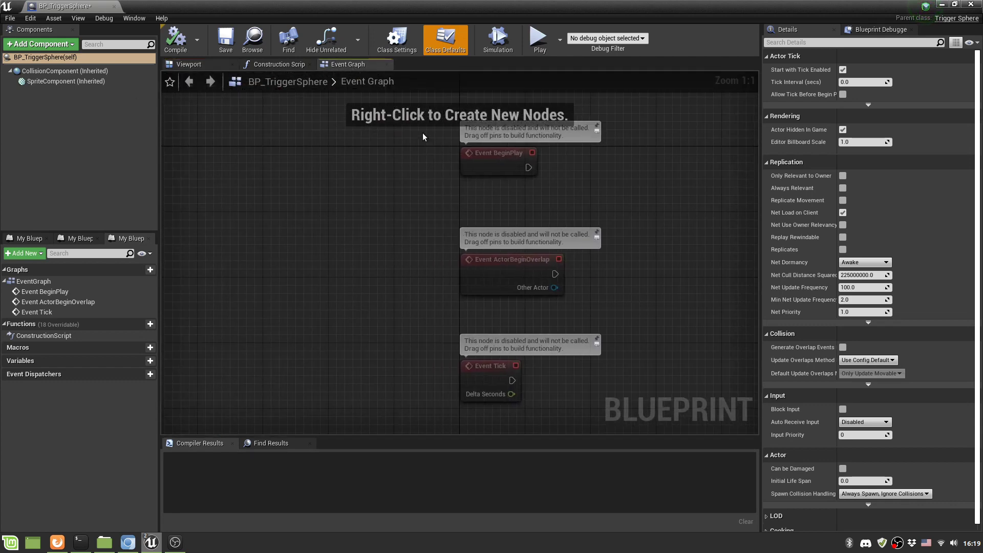
pyautogui.moveTo(453, 137); pyautogui.dragTo(601, 189)
pyautogui.press('Delete')
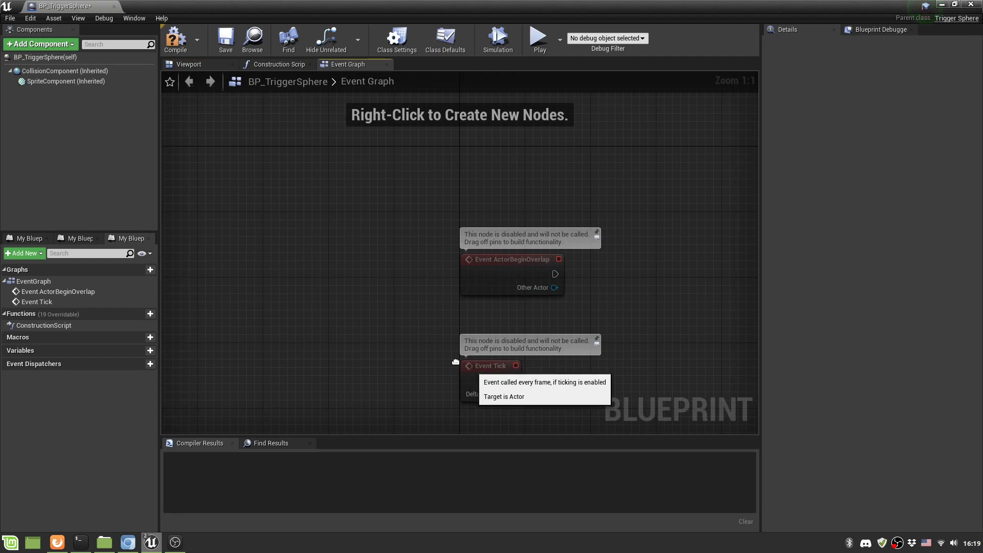
pyautogui.moveTo(425, 339); pyautogui.dragTo(561, 418)
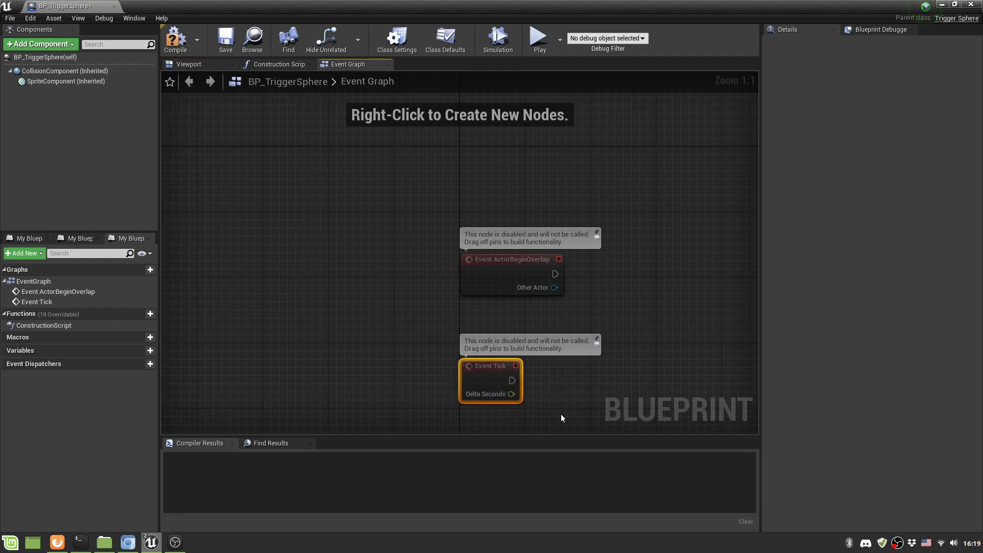
pyautogui.press('Delete')
# Step: Disable Start with Tick Enabled in the BP_TriggerSphere class defaults and compile the Blueprint
pyautogui.click(41, 58)
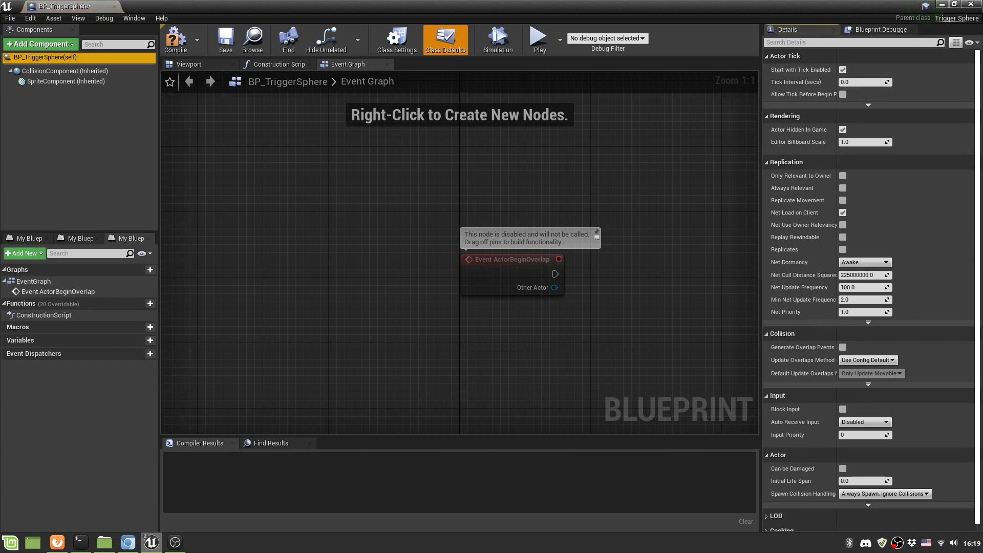
pyautogui.moveTo(648, 157); pyautogui.dragTo(523, 155, button='right')
pyautogui.click(843, 70)
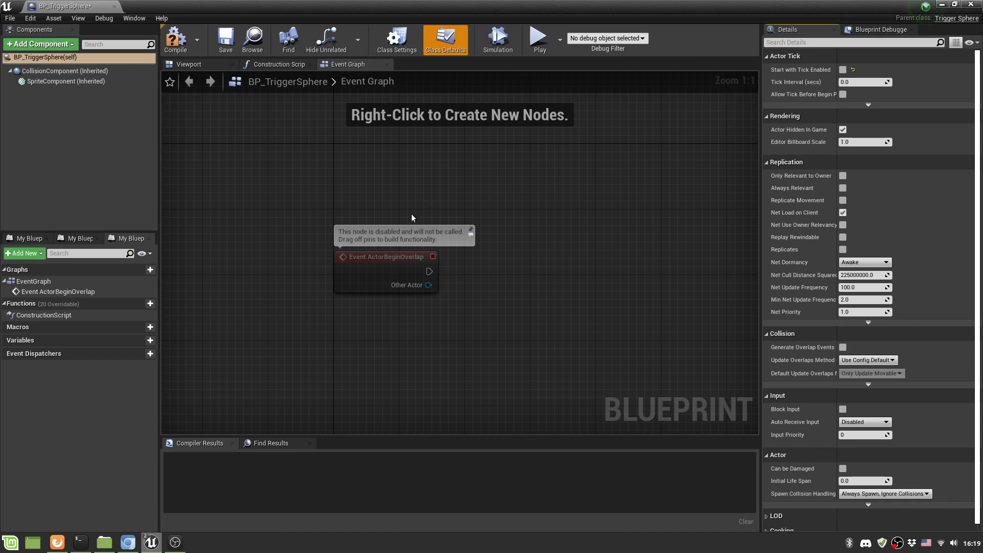
pyautogui.click(176, 41)
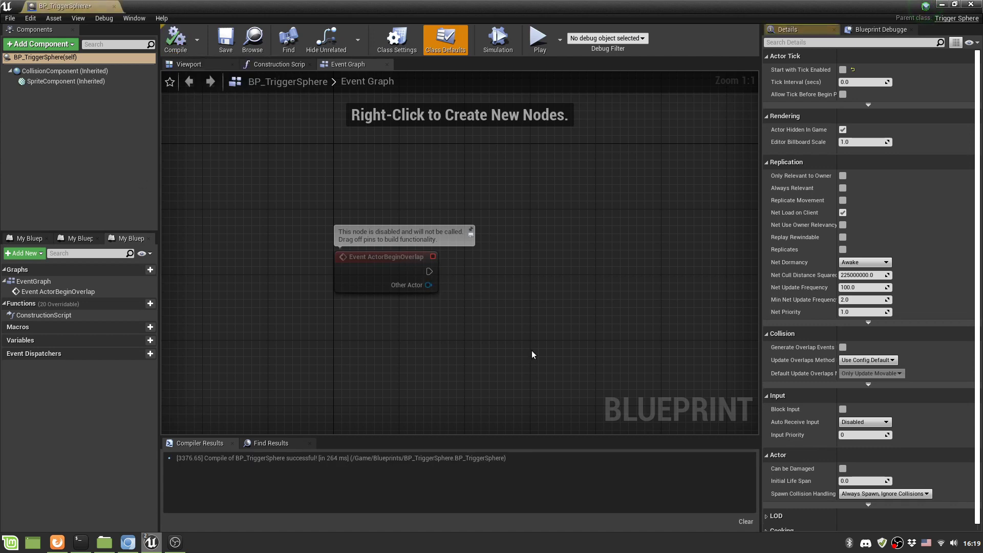
# Step: Add a Play Sound at Location node driven by the execution output of Event ActorBeginOverlap
pyautogui.moveTo(532, 351); pyautogui.dragTo(471, 309, button='right')
pyautogui.moveTo(372, 226); pyautogui.dragTo(512, 222)
pyautogui.write('play')
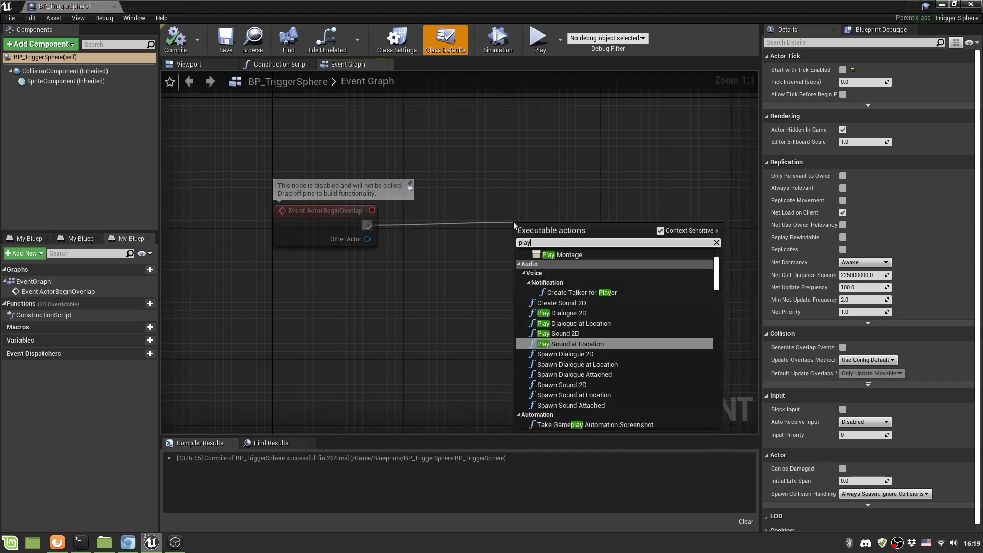
pyautogui.write(' sound at loca')
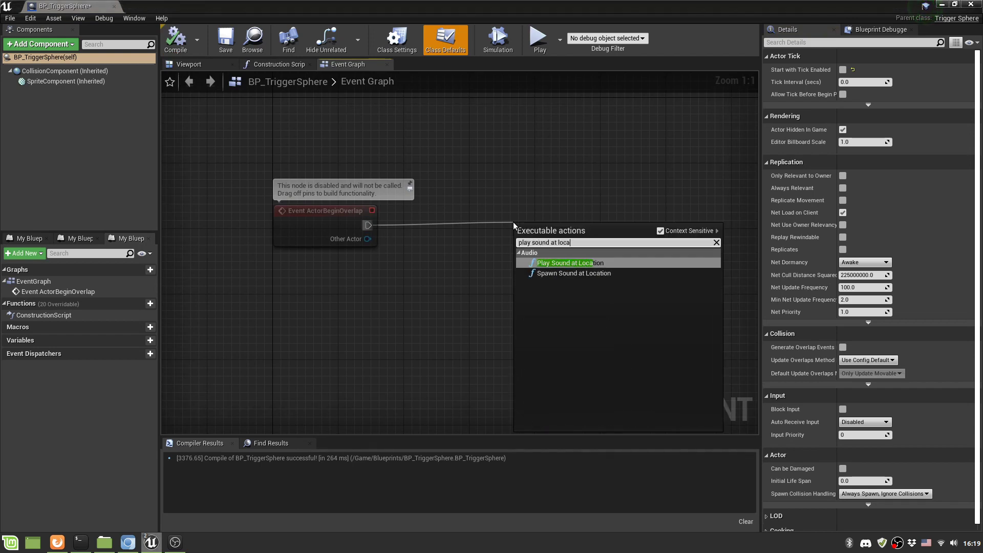
pyautogui.press('Return')
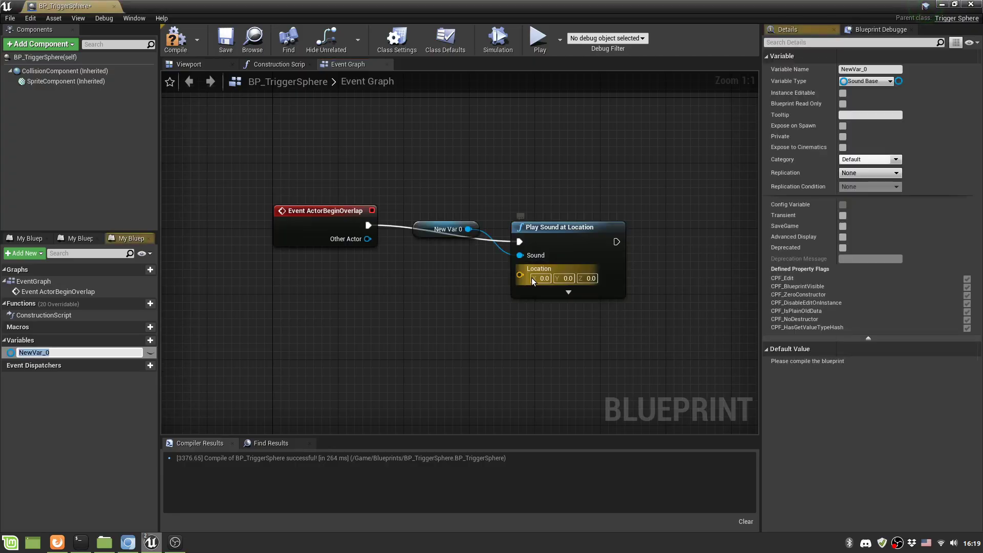
# Step: Name the variable promoted from the node's Sound input NotificationSound and compile the Blueprint
pyautogui.write('NotificationSounds')
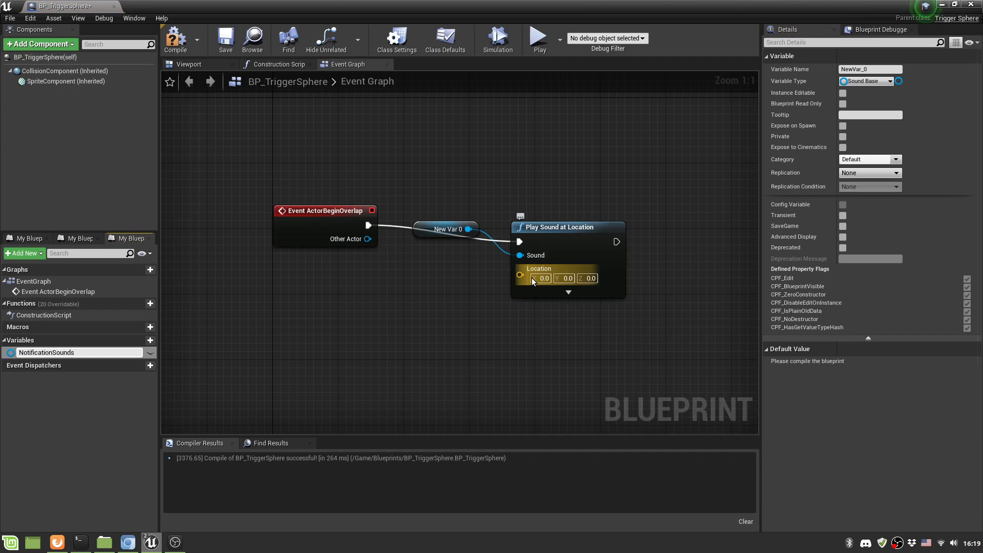
pyautogui.press('BackSpace')
pyautogui.press('Return')
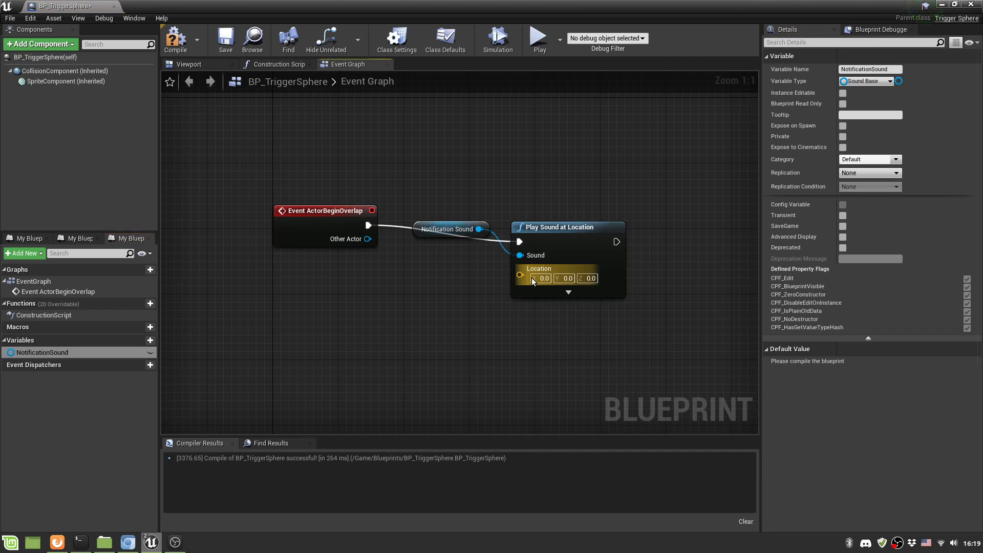
pyautogui.press('F7')
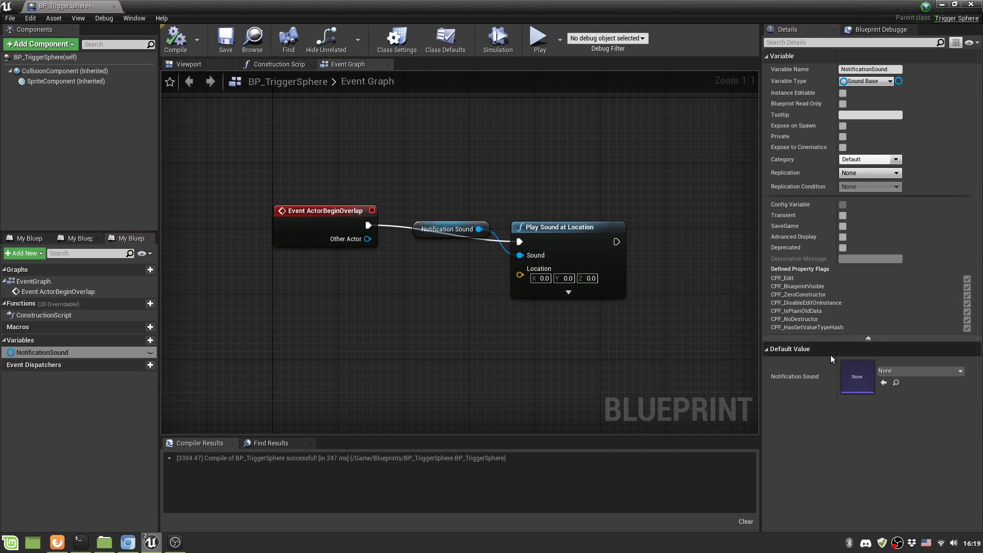
# Step: Move the Notification Sound node below Event ActorBeginOverlap, make its variable instance editable and compile
pyautogui.moveTo(432, 229); pyautogui.dragTo(359, 261)
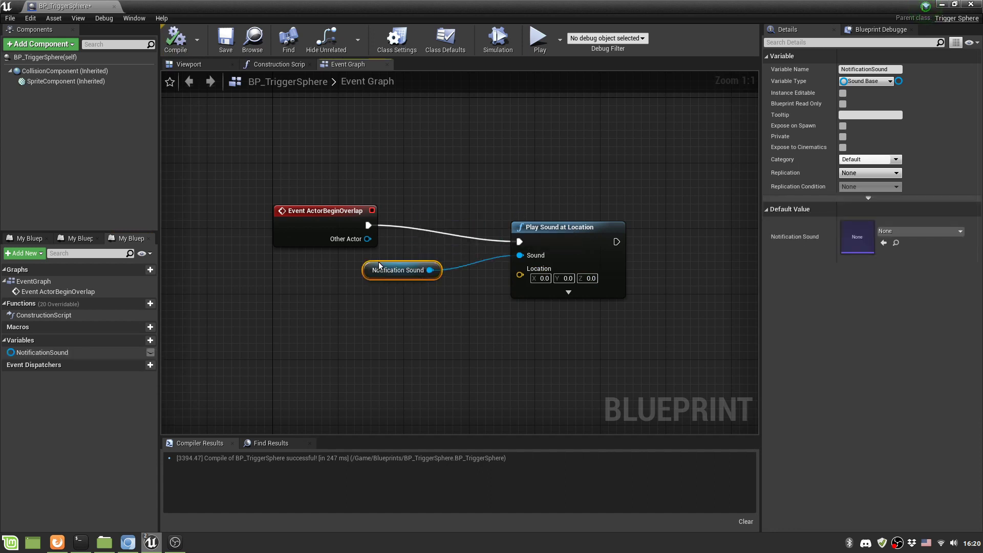
pyautogui.click(150, 353)
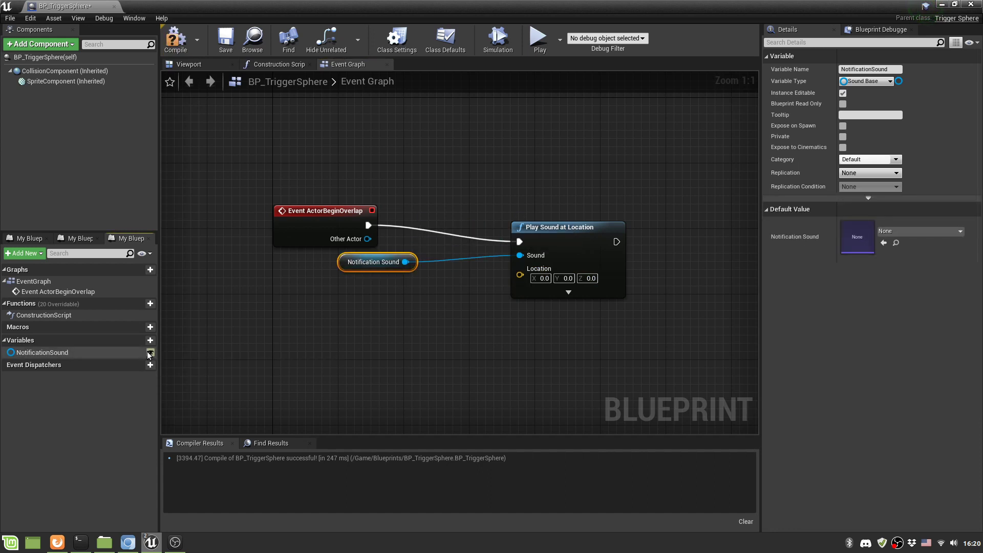
pyautogui.click(176, 41)
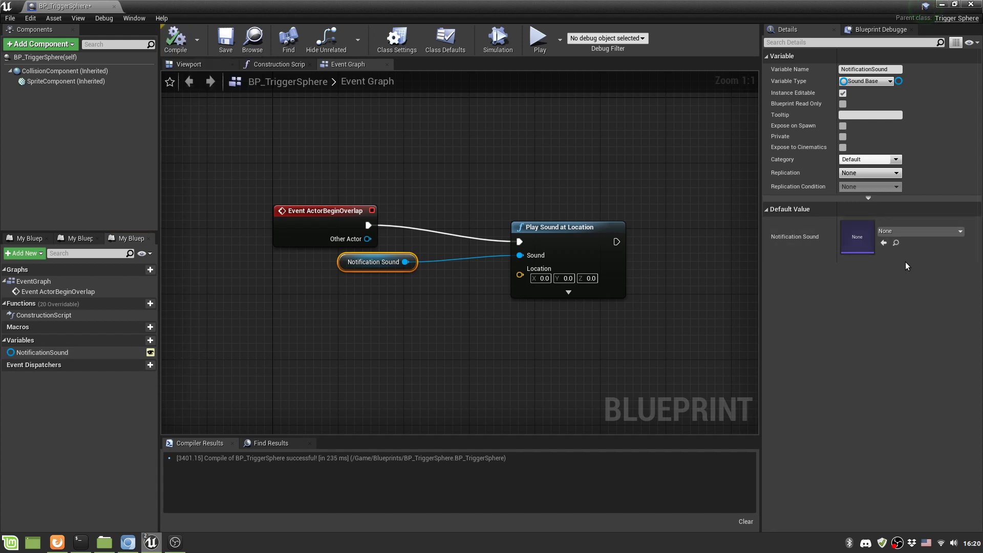
# Step: Set the default value of NotificationSound to PowerupSoundCue and compile the Blueprint
pyautogui.click(904, 231)
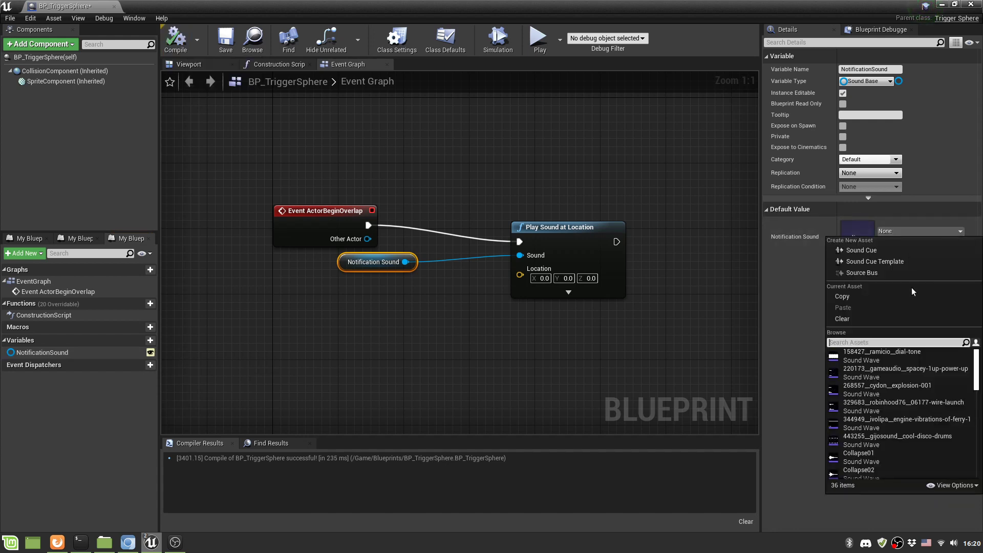
pyautogui.write('powerup')
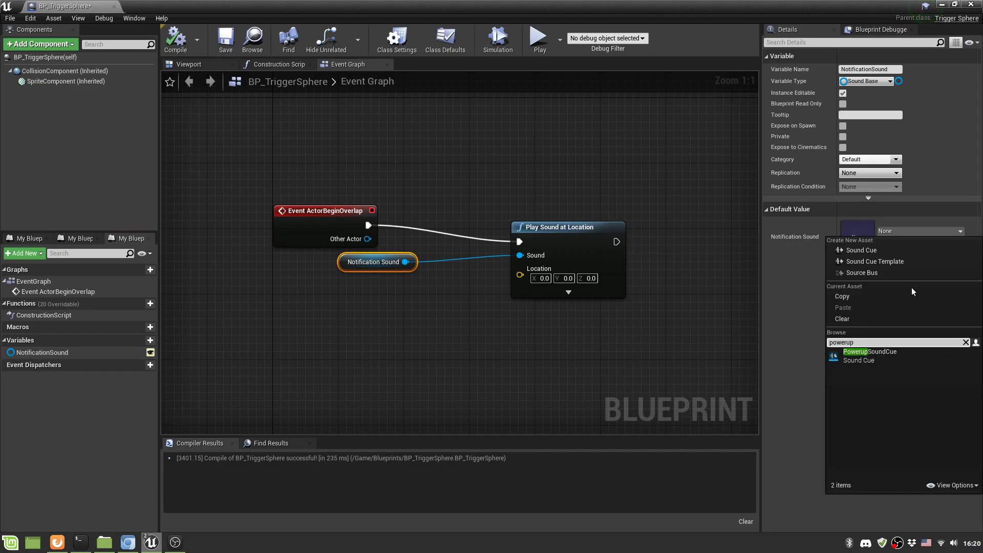
pyautogui.click(888, 352)
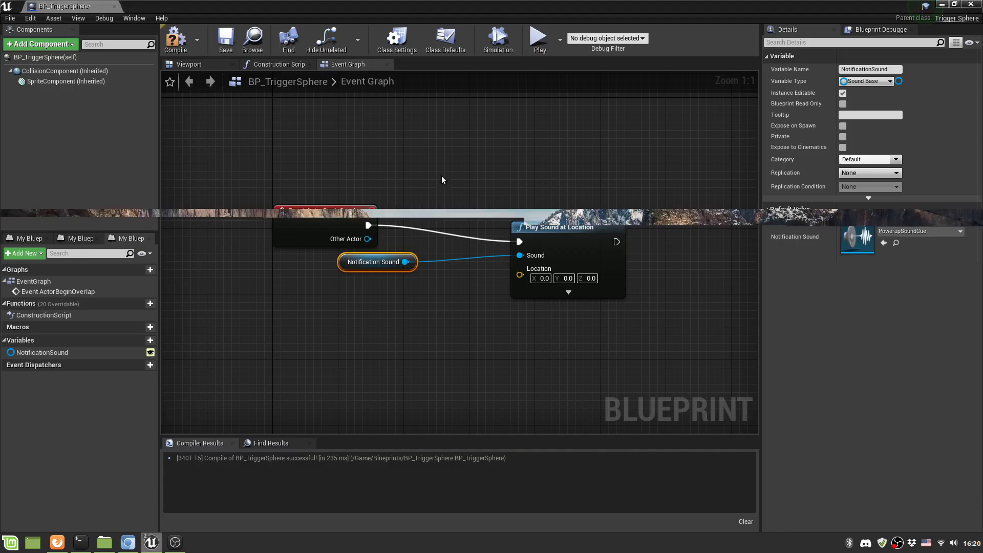
pyautogui.click(164, 45)
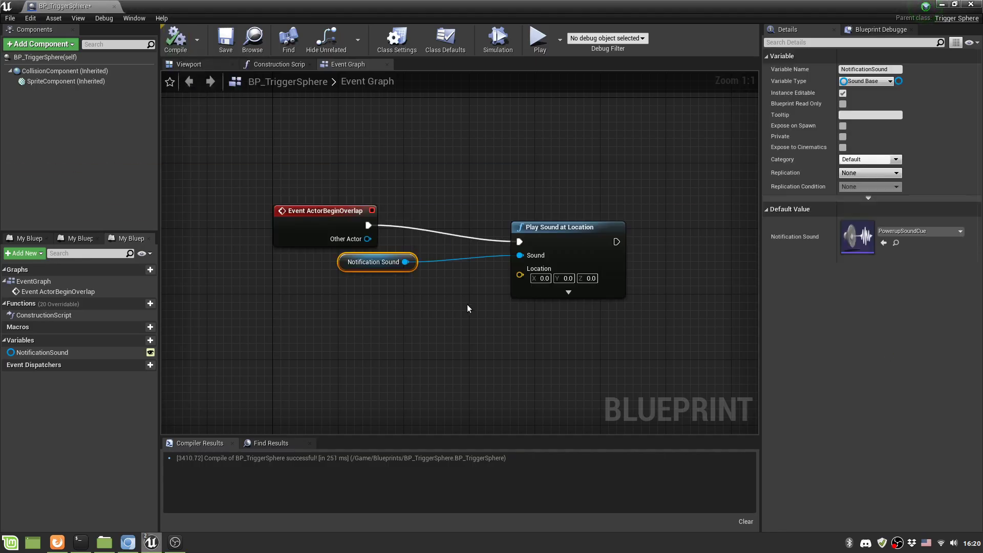
# Step: Add a GetActorLocation node, connect its Return Value to the Location input of Play Sound at Location, and compile and save the Blueprint
pyautogui.rightClick(366, 316)
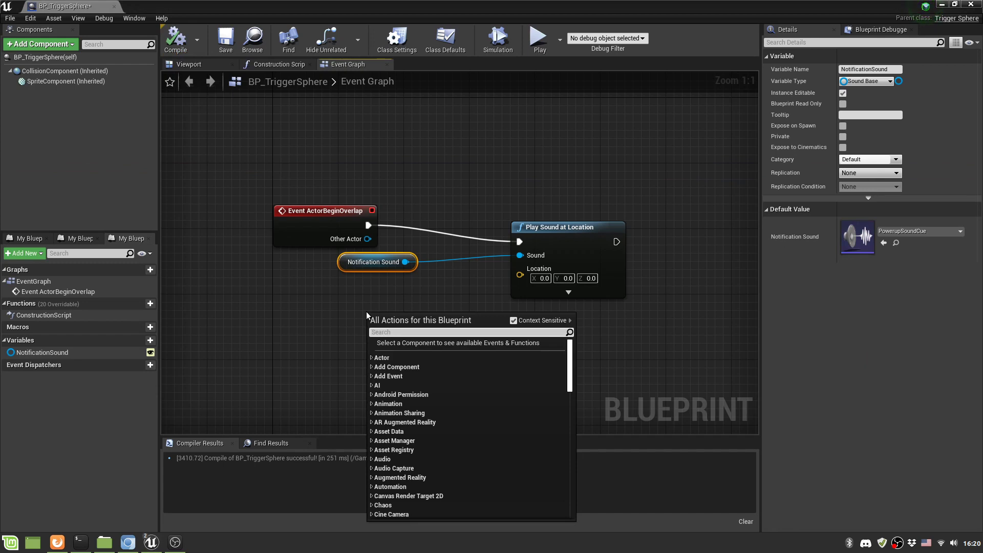
pyautogui.write('get actor')
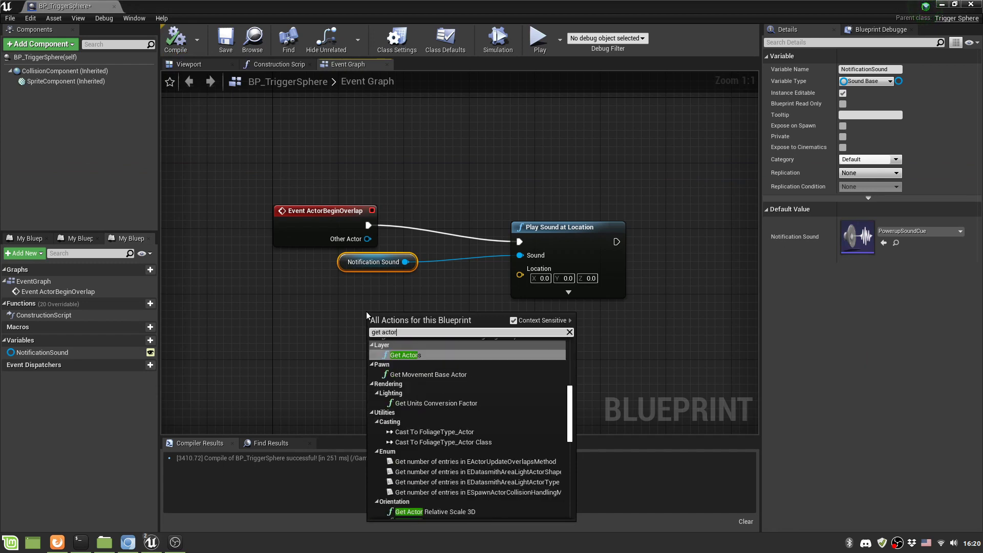
pyautogui.write(' location')
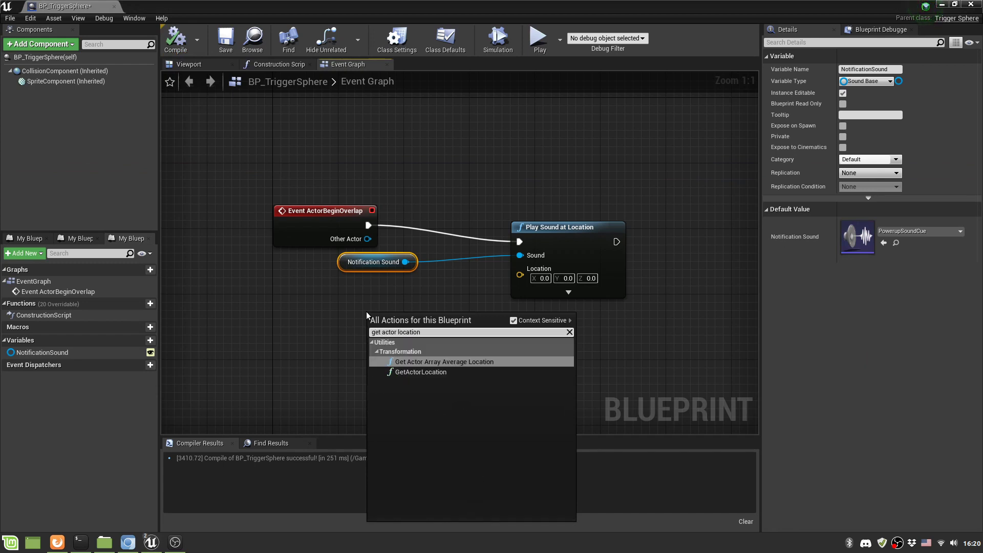
pyautogui.press('Down')
pyautogui.press('Return')
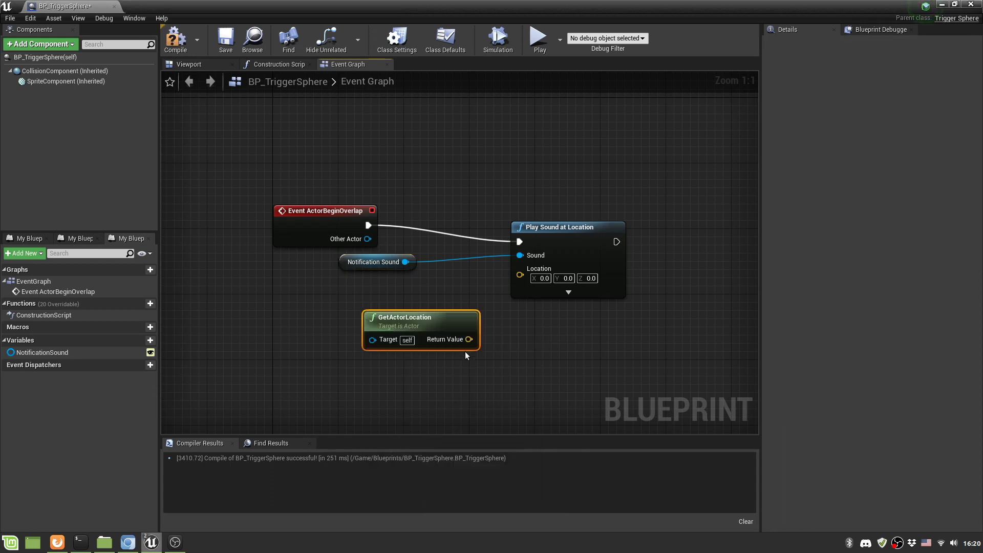
pyautogui.moveTo(469, 339); pyautogui.dragTo(517, 277)
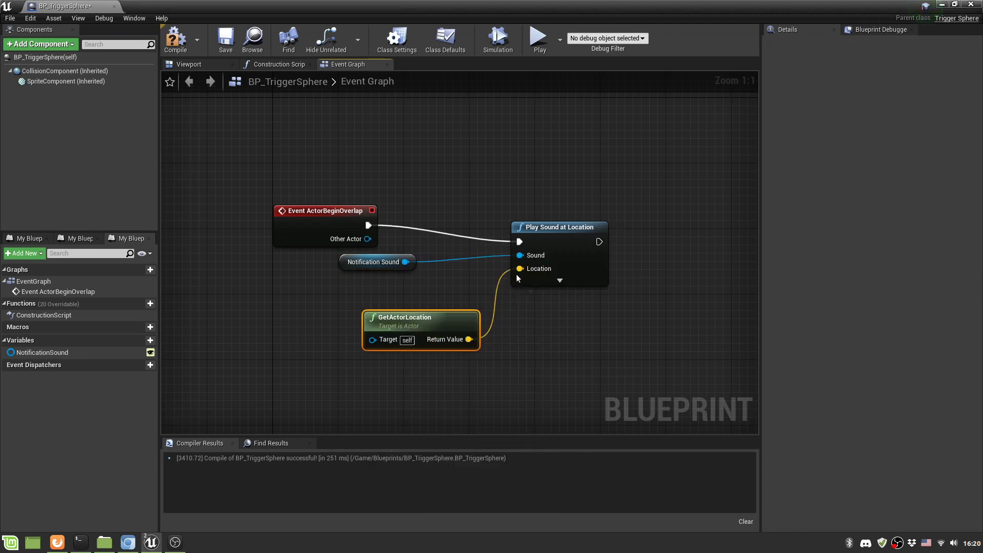
pyautogui.click(175, 39)
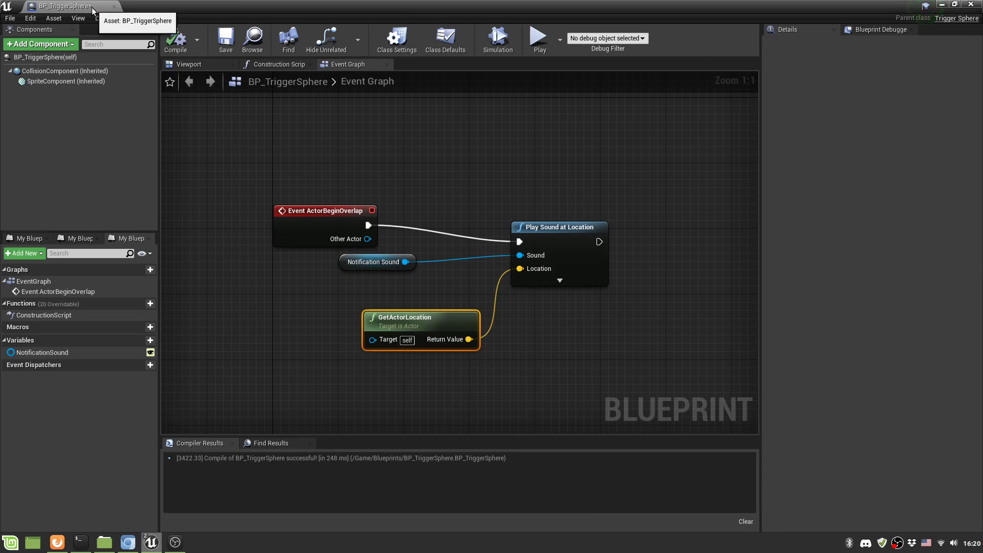
pyautogui.hotkey('ctrl', 's')
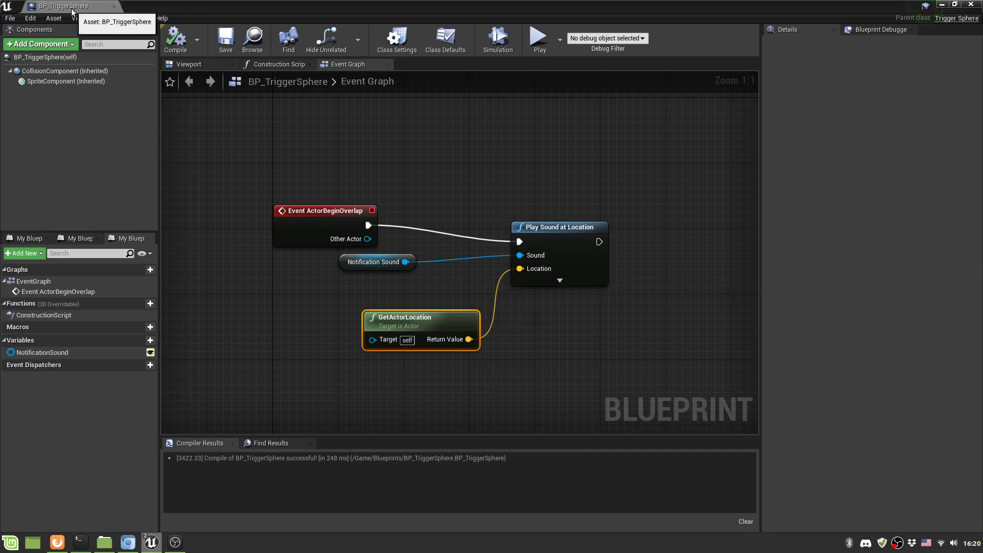
# Step: Dock the Blueprint editor beside the CollisionTest level and place BP_TriggerSphere on the floor at about X 13, Y 165, Z 20
pyautogui.click(114, 6)
pyautogui.moveTo(212, 18); pyautogui.dragTo(169, 7)
pyautogui.click(77, 6)
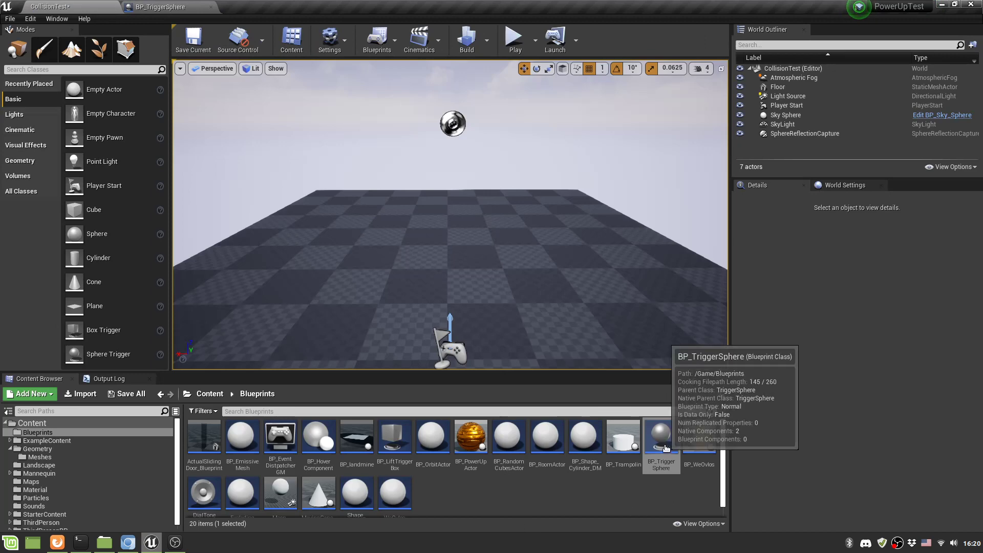
pyautogui.moveTo(661, 437); pyautogui.dragTo(443, 221)
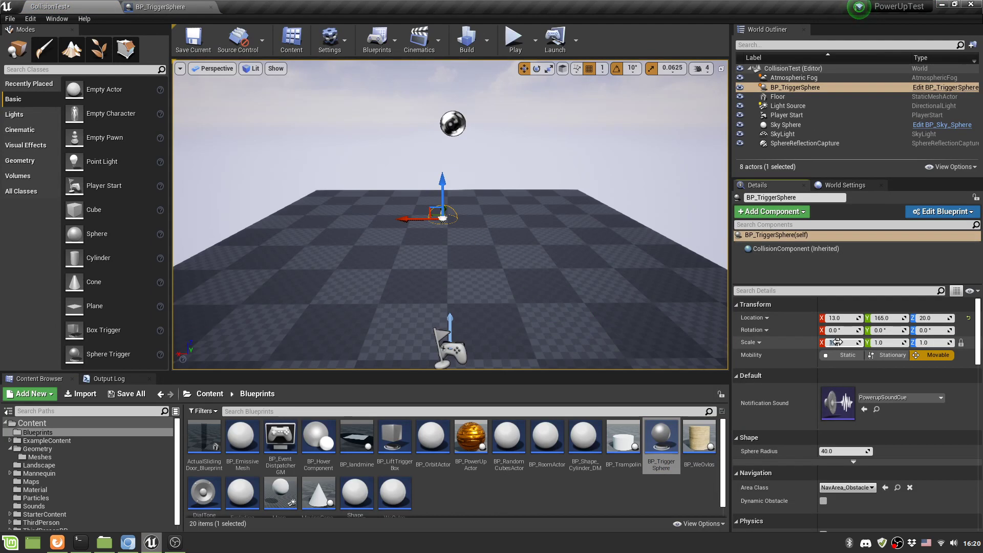
# Step: Scale the placed BP_TriggerSphere to 4 on all axes and briefly run the level
pyautogui.press('Return')
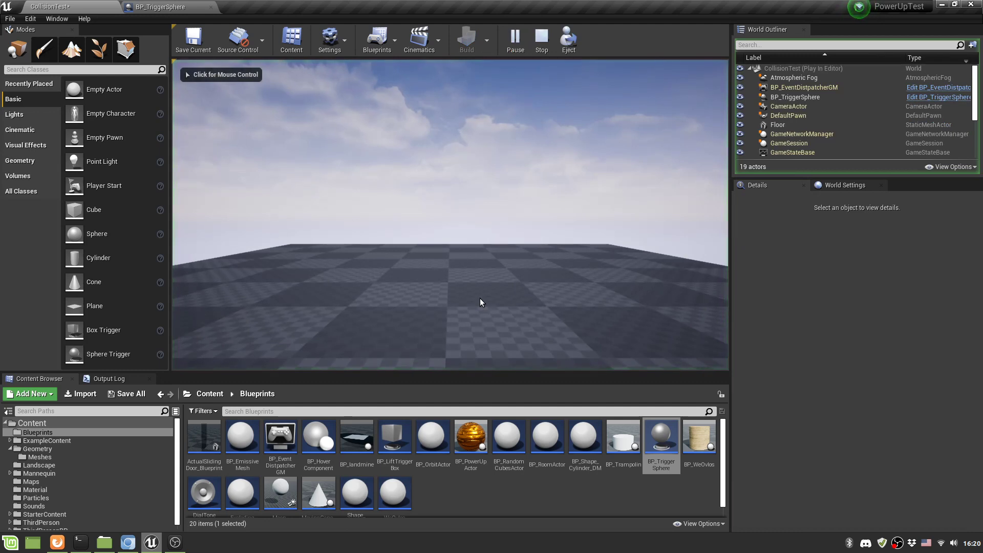
pyautogui.press('Escape')
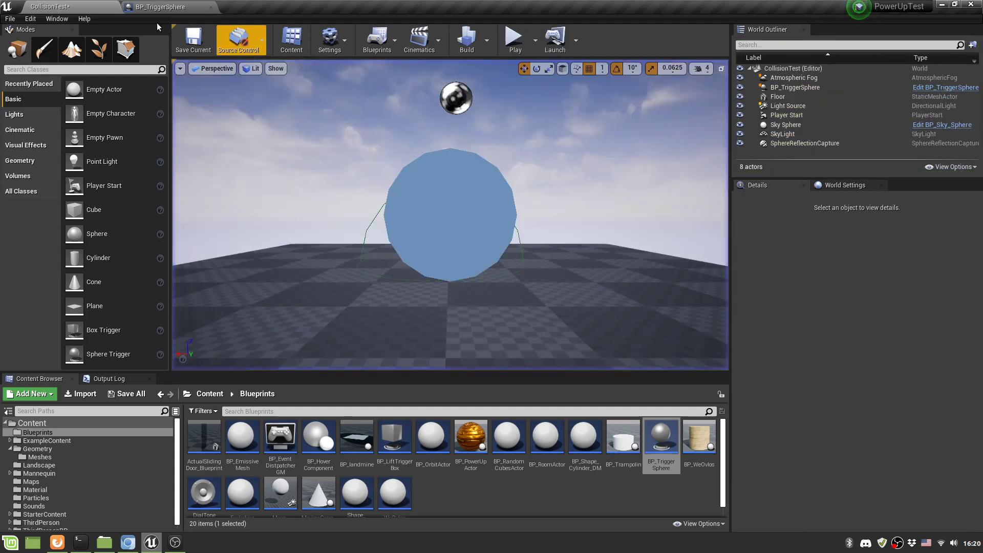
# Step: Turn off Actor Hidden In Game in the BP_TriggerSphere Blueprint's defaults, compile it and view the sphere in its viewport
pyautogui.click(141, 8)
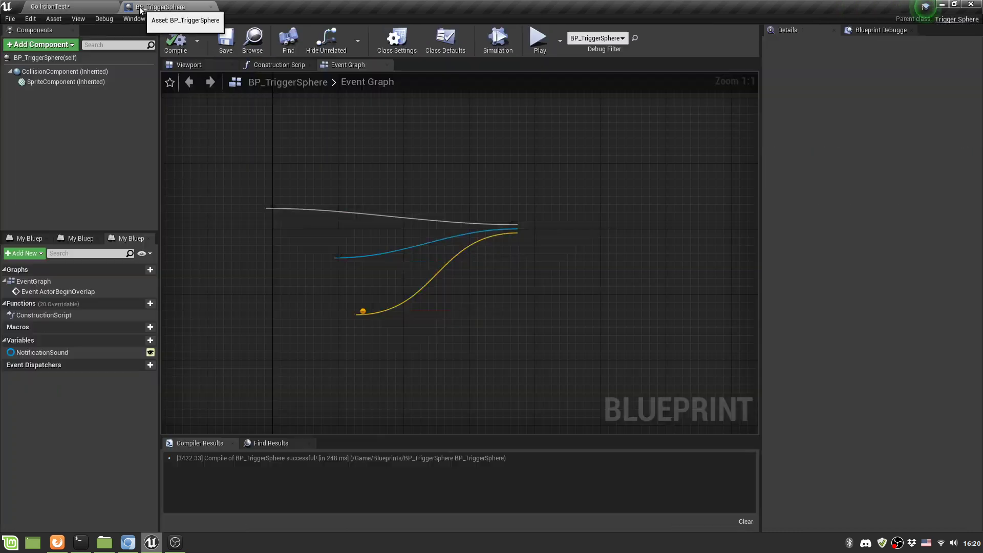
pyautogui.click(74, 59)
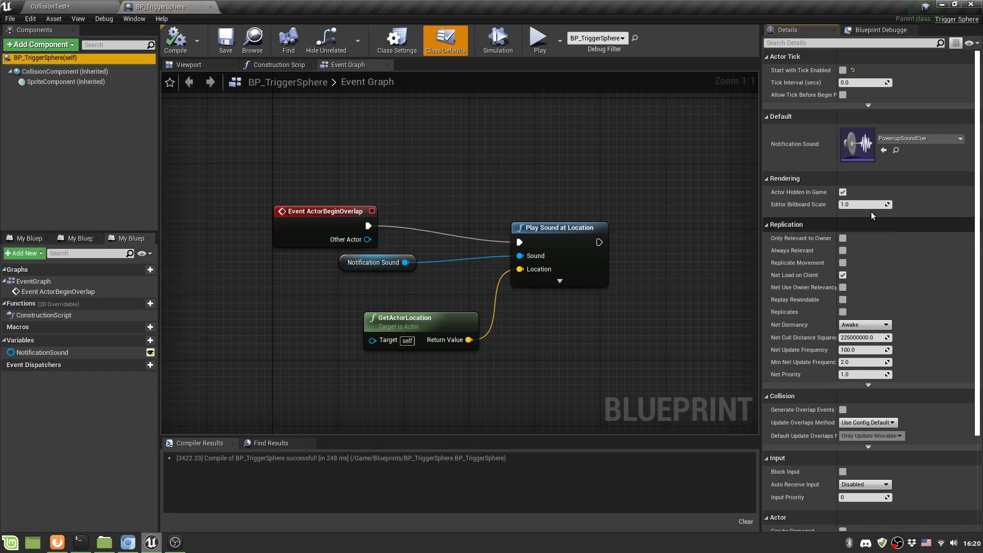
pyautogui.click(842, 193)
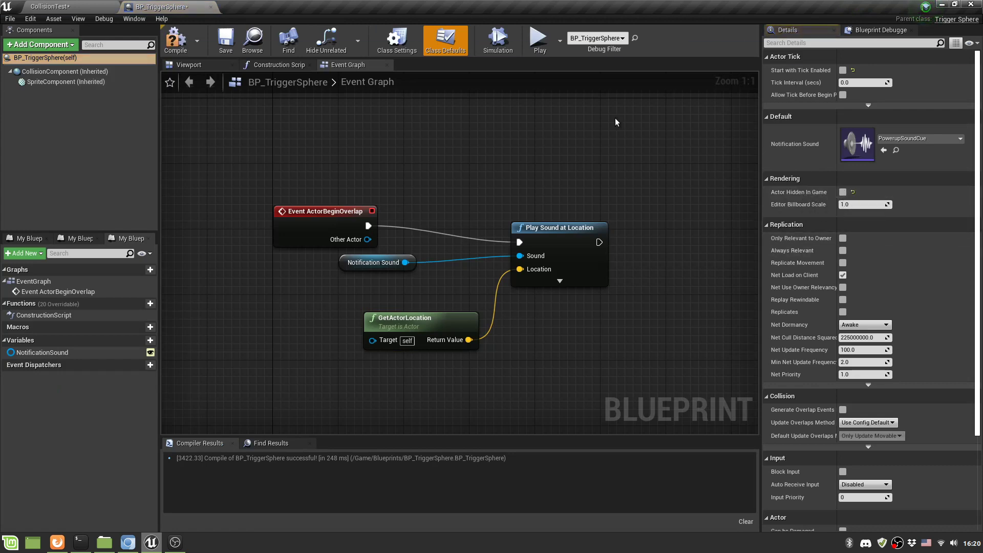
pyautogui.click(176, 40)
pyautogui.click(190, 65)
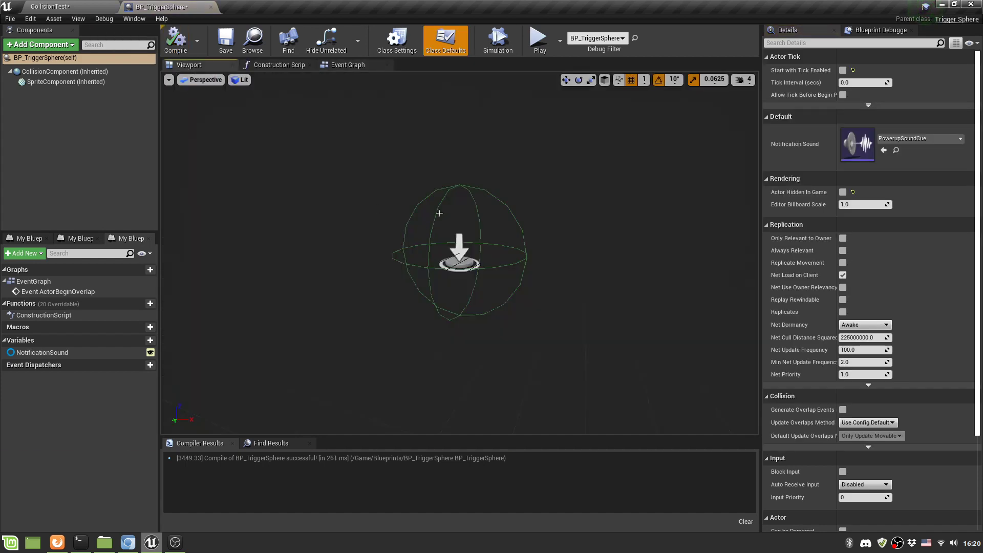
# Step: Play the CollisionTest level, move in and out of the trigger sphere to test the overlap sound, and stop playing
pyautogui.click(73, 7)
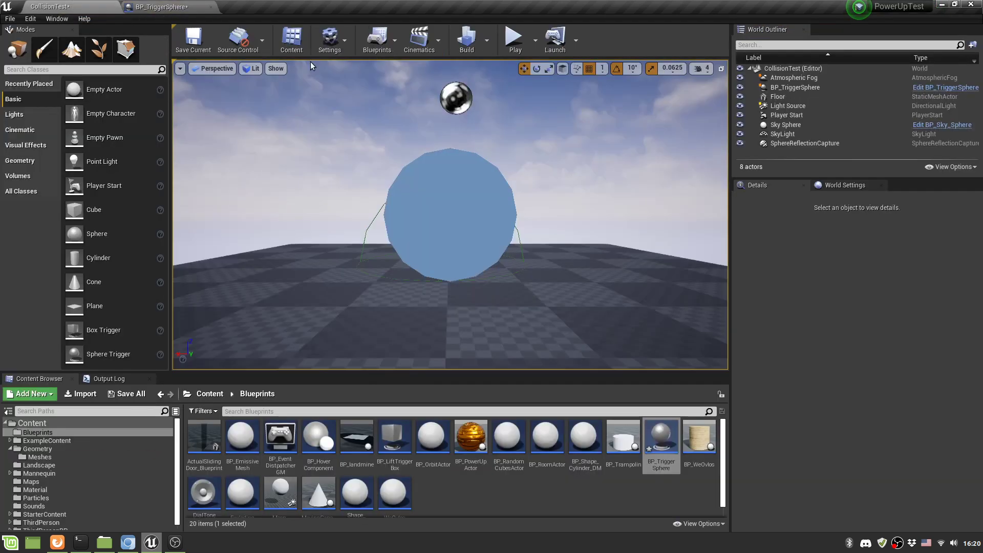
pyautogui.click(512, 30)
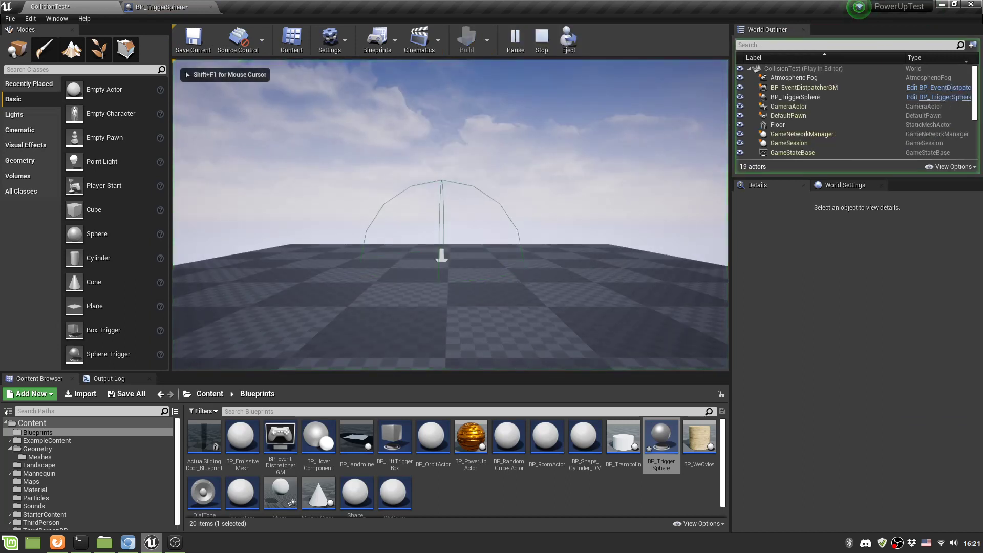
pyautogui.press('w')
pyautogui.press('s')
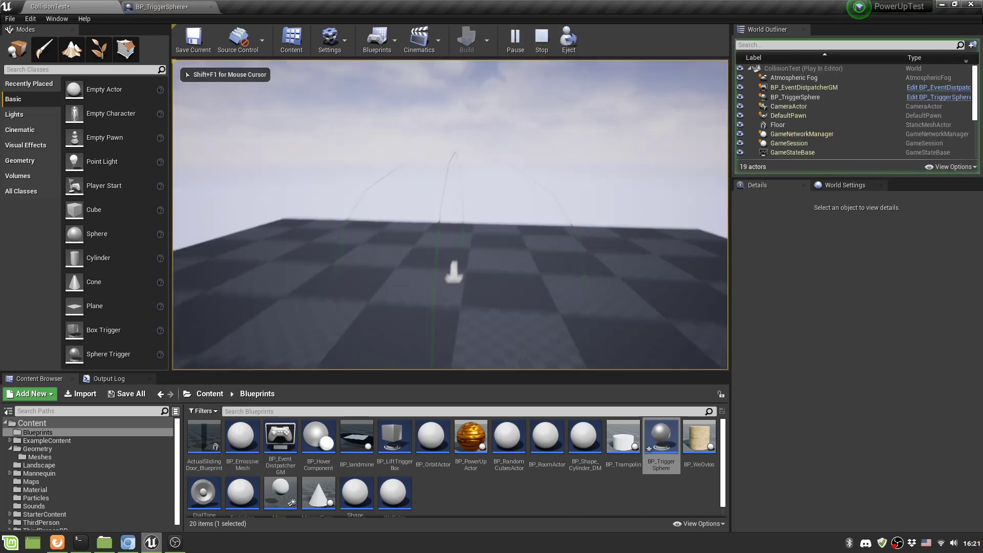
pyautogui.press('w')
pyautogui.press('Escape')
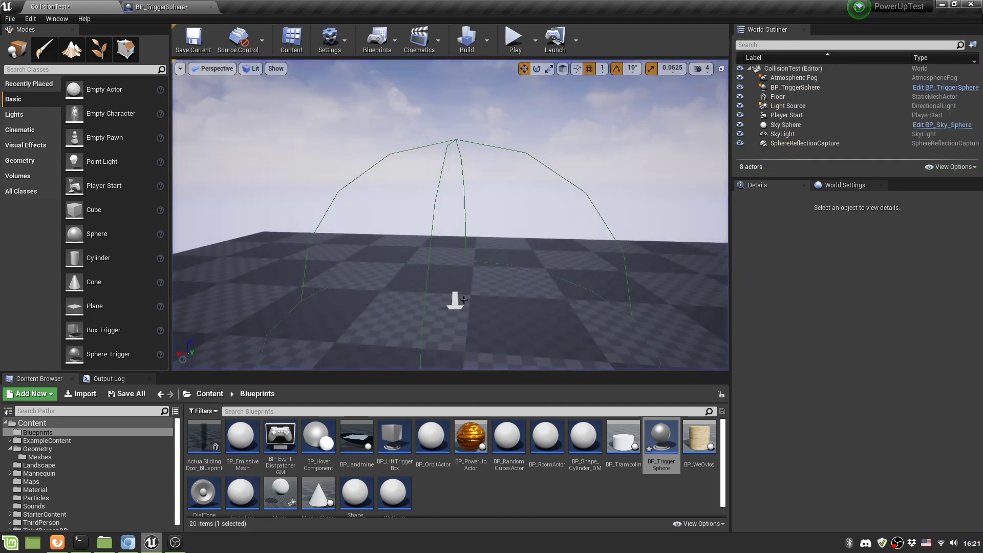
# Step: Move the BP_TriggerSphere actor in the level to about X 127, Y 209
pyautogui.click(461, 307)
pyautogui.click(455, 296)
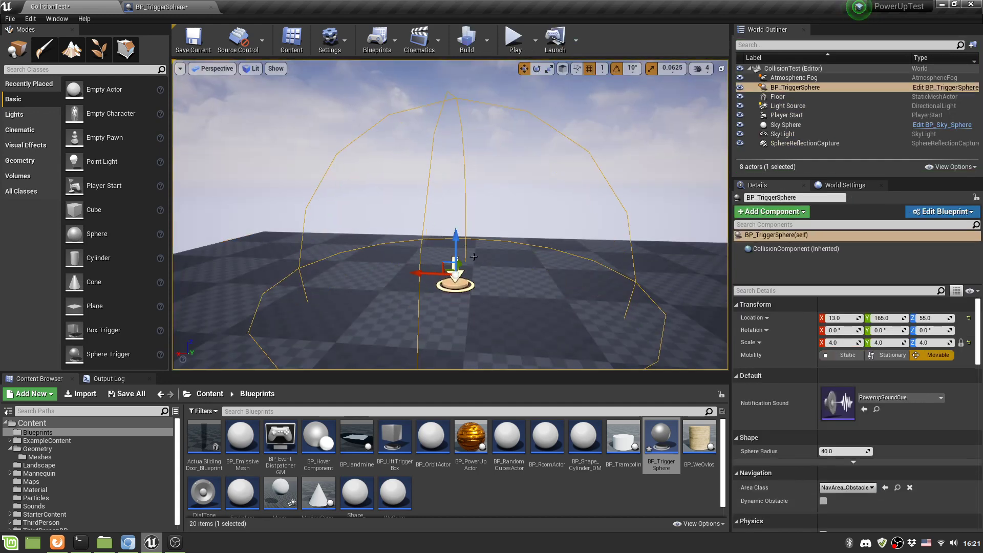
pyautogui.moveTo(670, 343); pyautogui.dragTo(669, 340, button='right')
pyautogui.press('a')
pyautogui.press('d')
pyautogui.moveTo(391, 312); pyautogui.dragTo(391, 312, button='right')
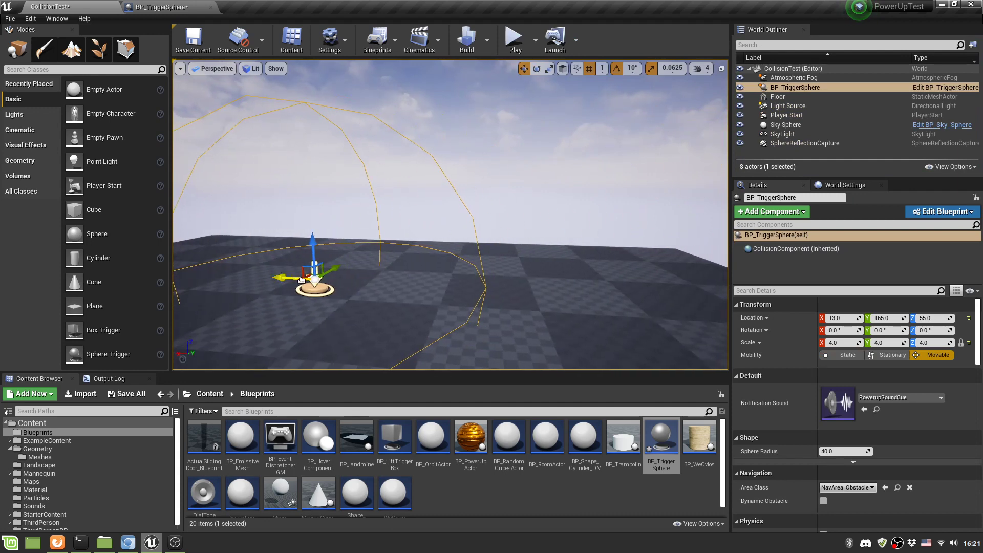
pyautogui.moveTo(301, 279); pyautogui.dragTo(267, 250)
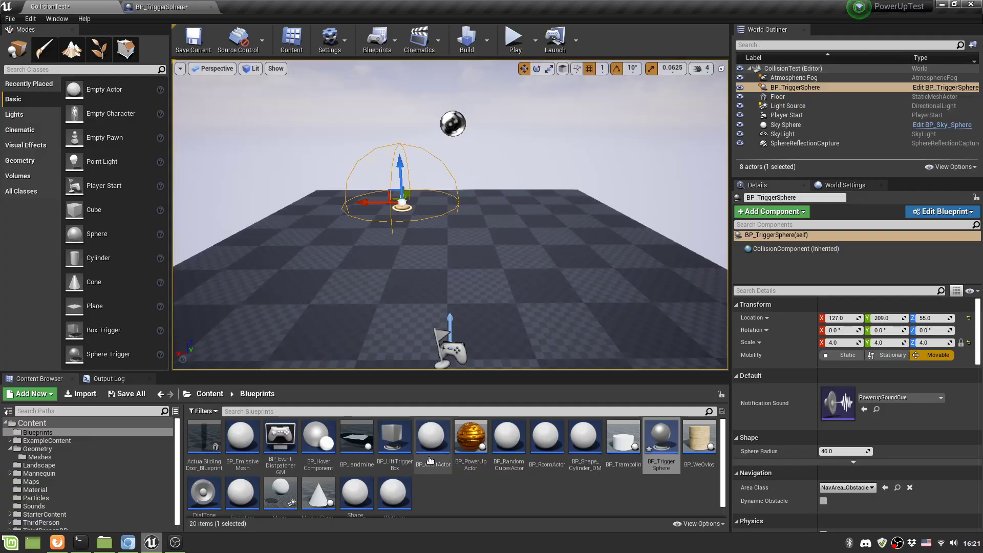
# Step: Place a second BP_TriggerSphere on the floor at about X -311, Y 229, Z 20 and scale it to 4 on all axes
pyautogui.moveTo(653, 445); pyautogui.dragTo(554, 209)
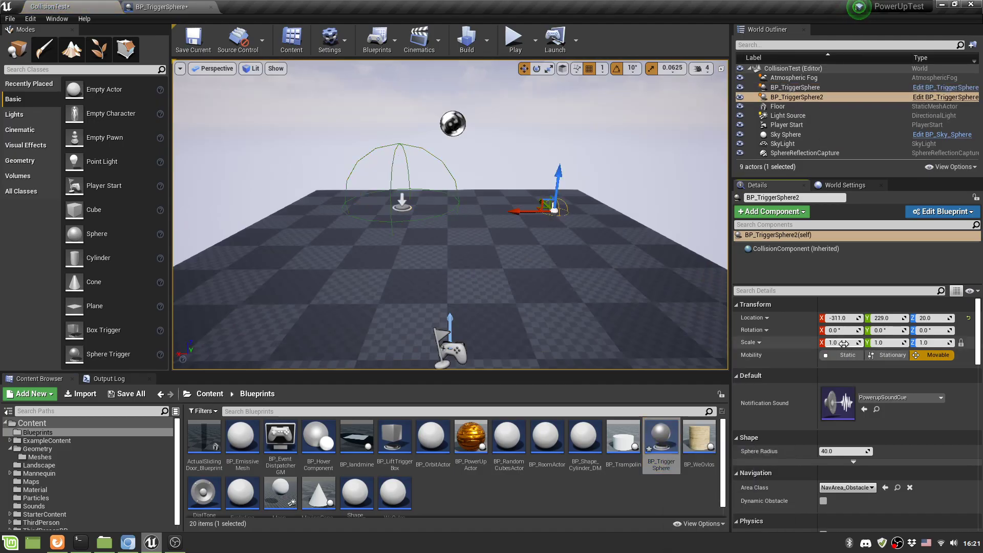
pyautogui.write('4')
pyautogui.press('Return')
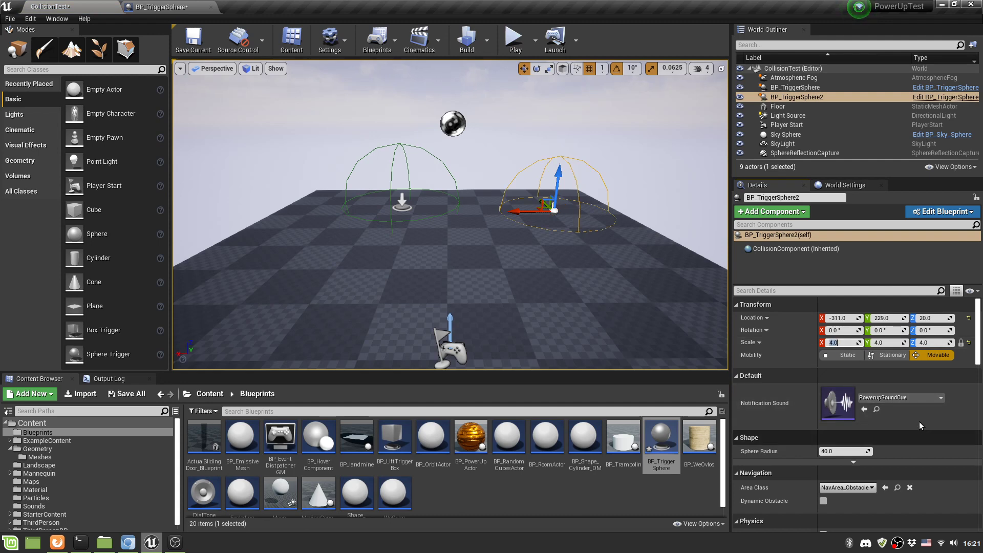
# Step: Set the Notification Sound of BP_TriggerSphere2 to ExplosionSoundCue
pyautogui.click(911, 399)
pyautogui.write('p')
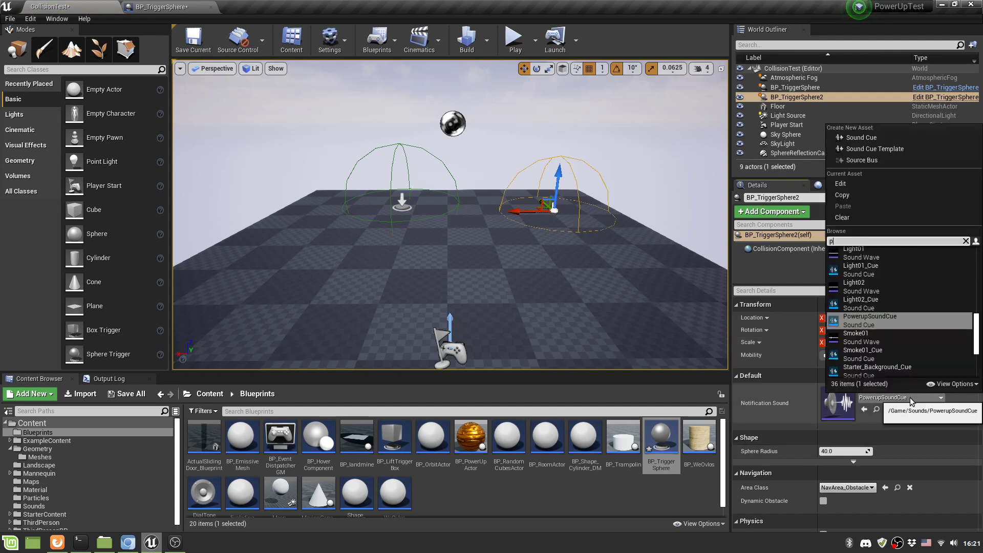
pyautogui.press('BackSpace')
pyautogui.write('explosi')
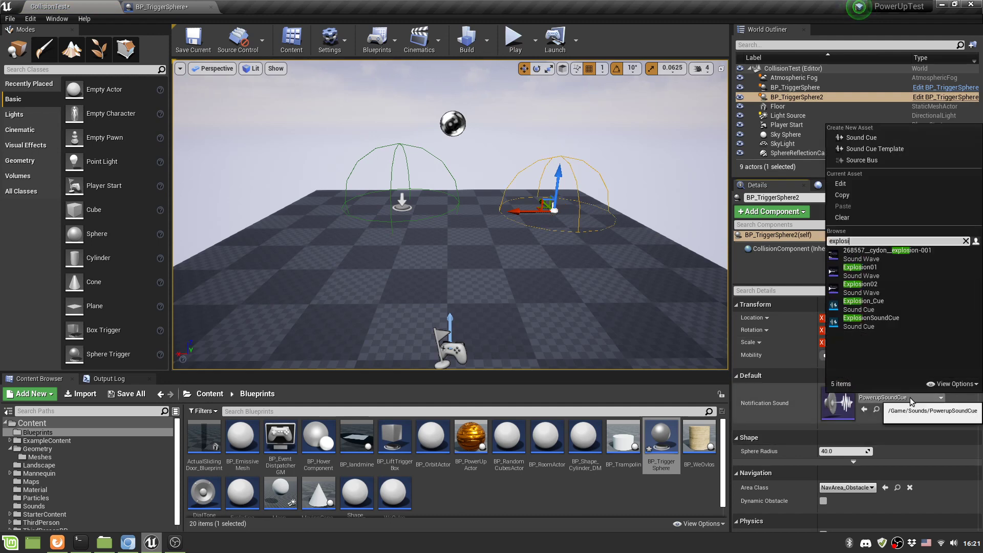
pyautogui.click(870, 322)
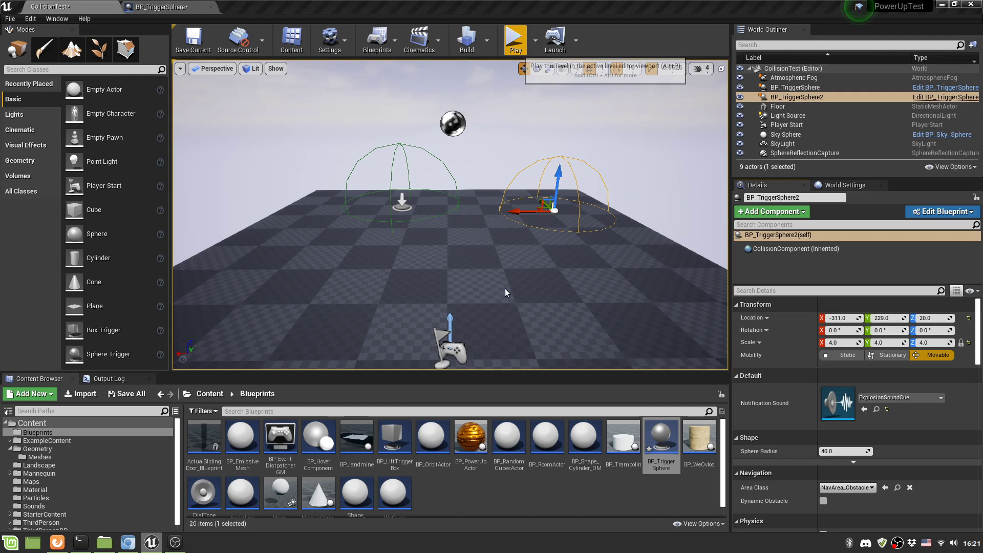
# Step: Play the level, approach the trigger spheres to test their sounds, and stop playing
pyautogui.hotkey('alt', 'p')
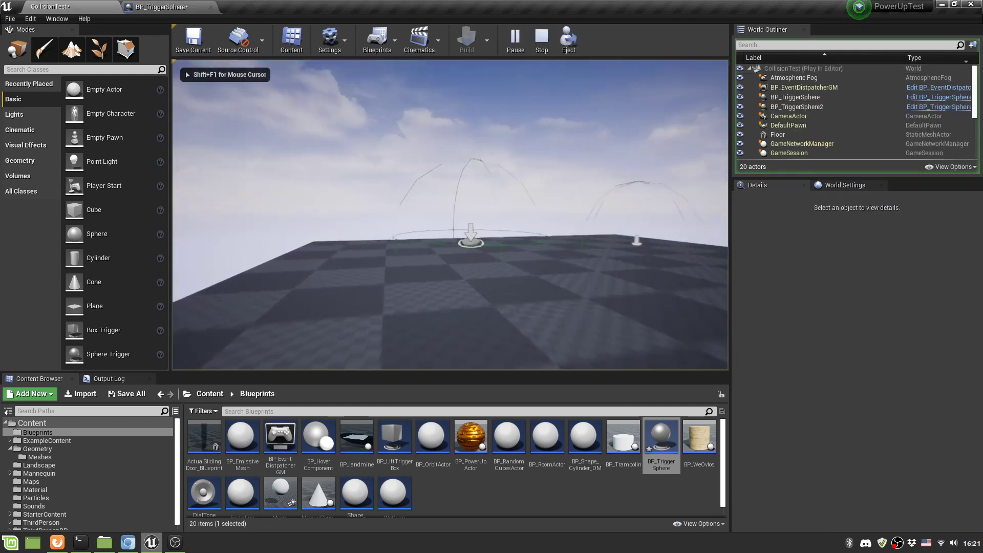
pyautogui.press('w')
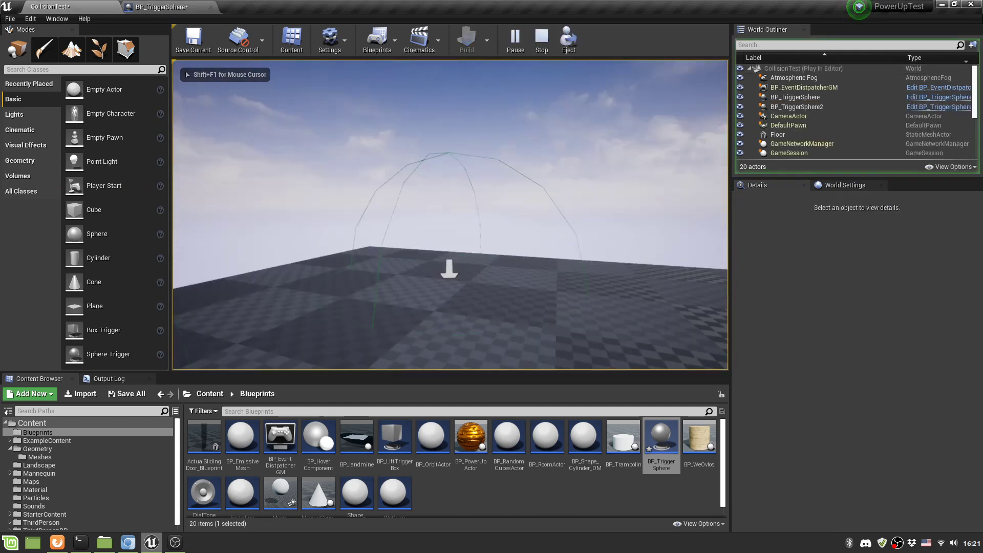
pyautogui.press('Escape')
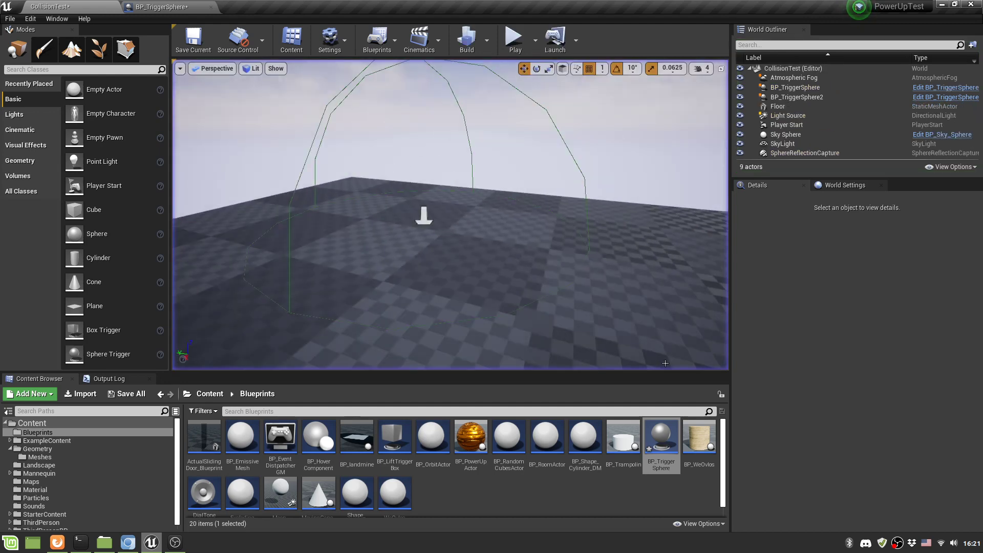
# Step: Place the 1M_Cube mesh from Geometry/Meshes beside the first trigger sphere and raise it to about X 295, Y 147, Z 100
pyautogui.moveTo(641, 340); pyautogui.dragTo(626, 322, button='right')
pyautogui.press('s')
pyautogui.scroll(-4, 626, 322)
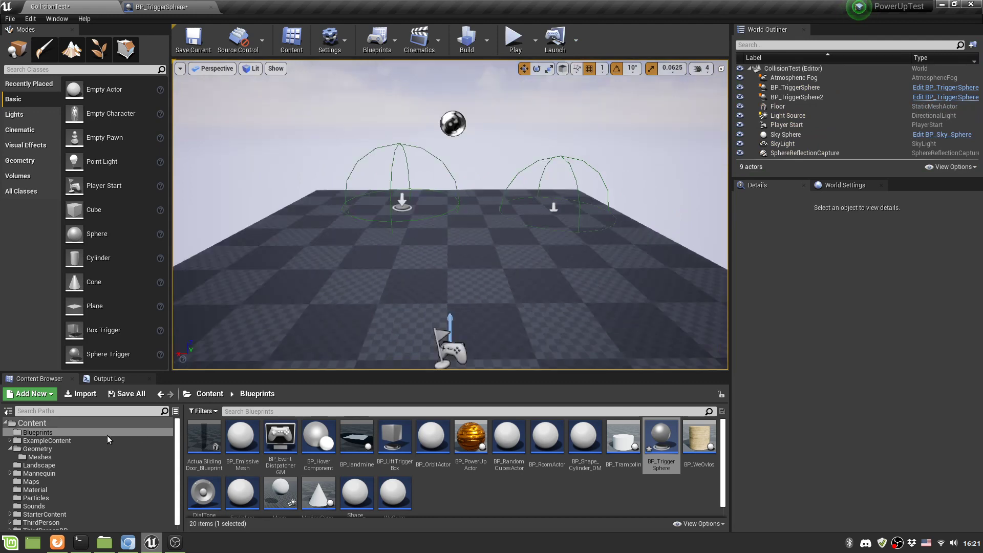
pyautogui.click(40, 457)
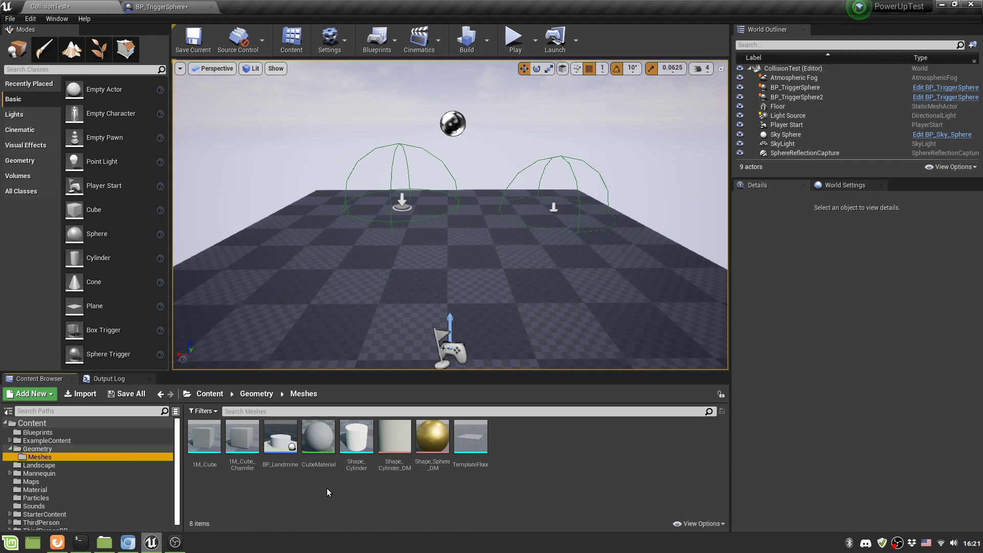
pyautogui.moveTo(204, 436); pyautogui.dragTo(345, 222)
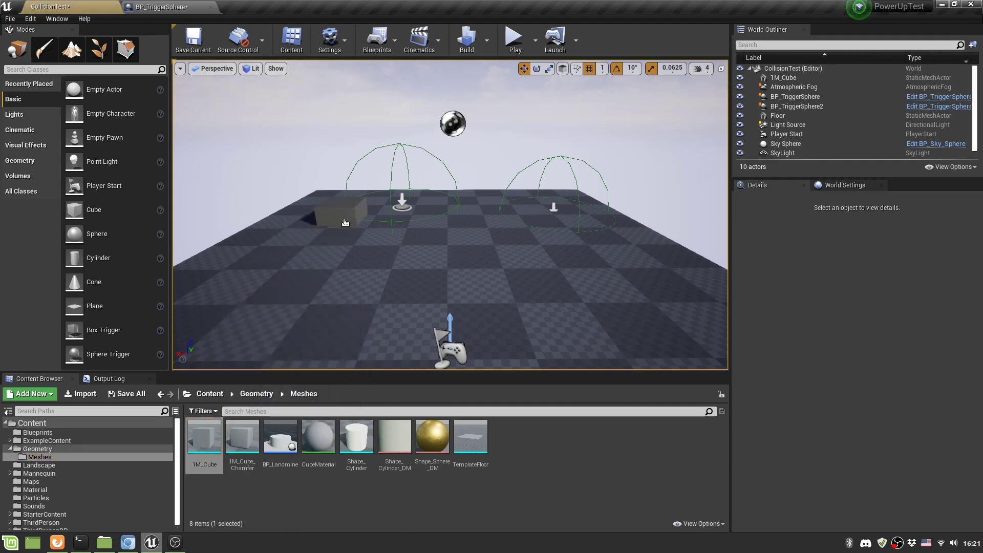
pyautogui.moveTo(332, 183); pyautogui.dragTo(332, 161)
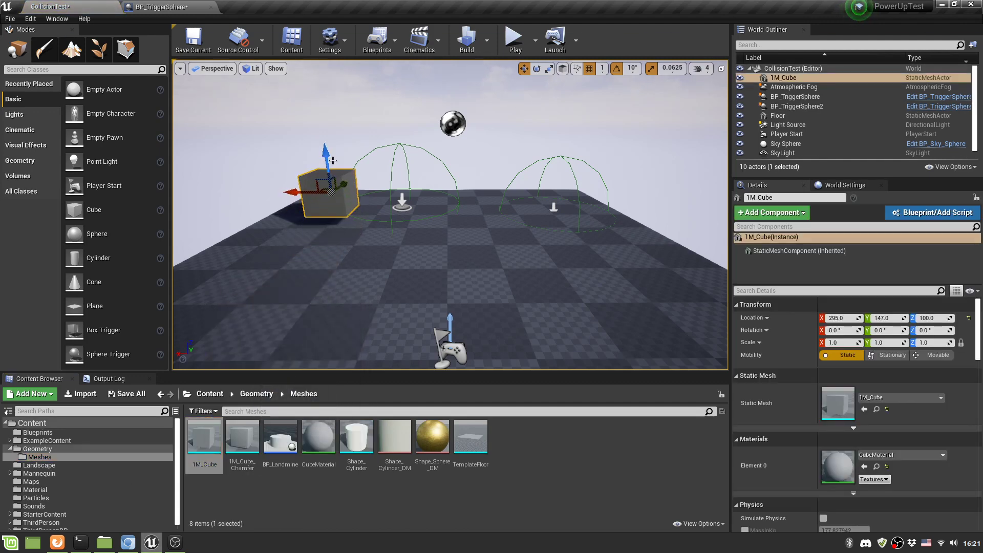
# Step: Move 1M_Cube to about X 235 and BP_TriggerSphere to about X 255 so the sphere surrounds the cube
pyautogui.click(404, 204)
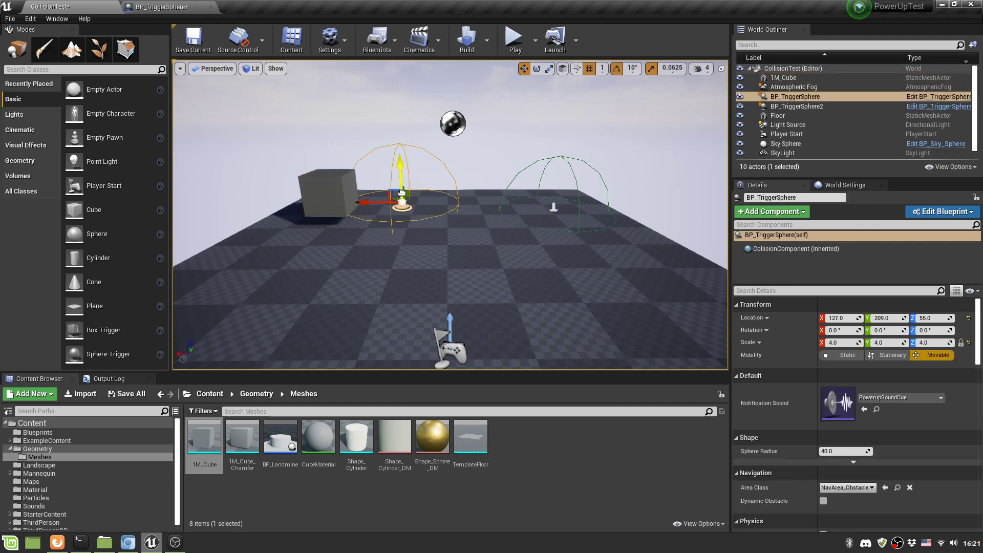
pyautogui.moveTo(402, 192); pyautogui.dragTo(317, 203)
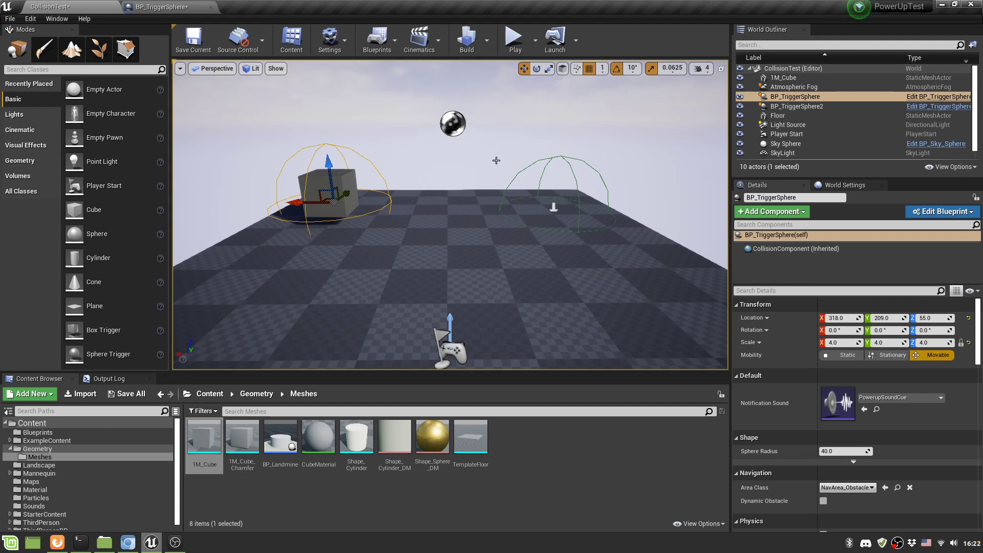
pyautogui.moveTo(312, 204); pyautogui.dragTo(360, 215)
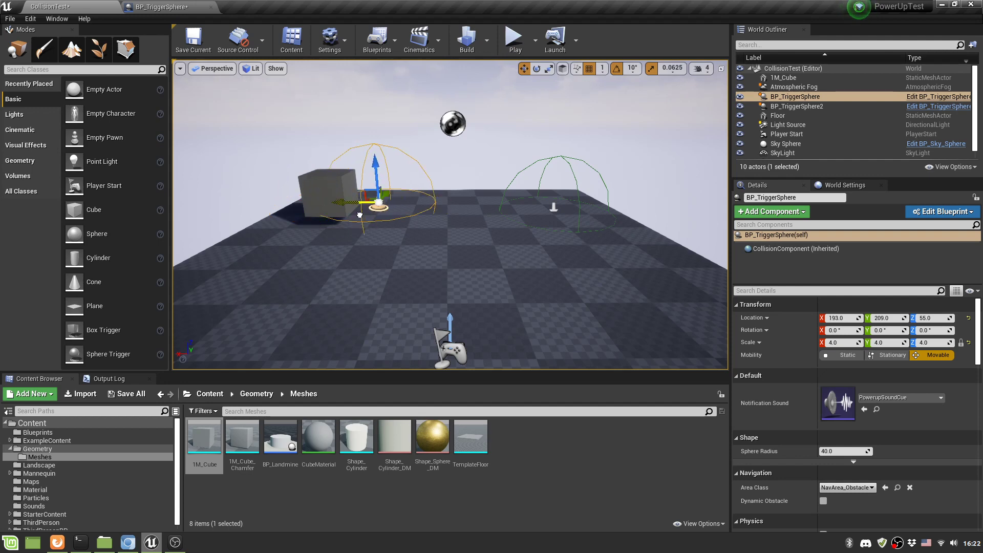
pyautogui.click(318, 201)
pyautogui.moveTo(294, 197); pyautogui.dragTo(383, 193)
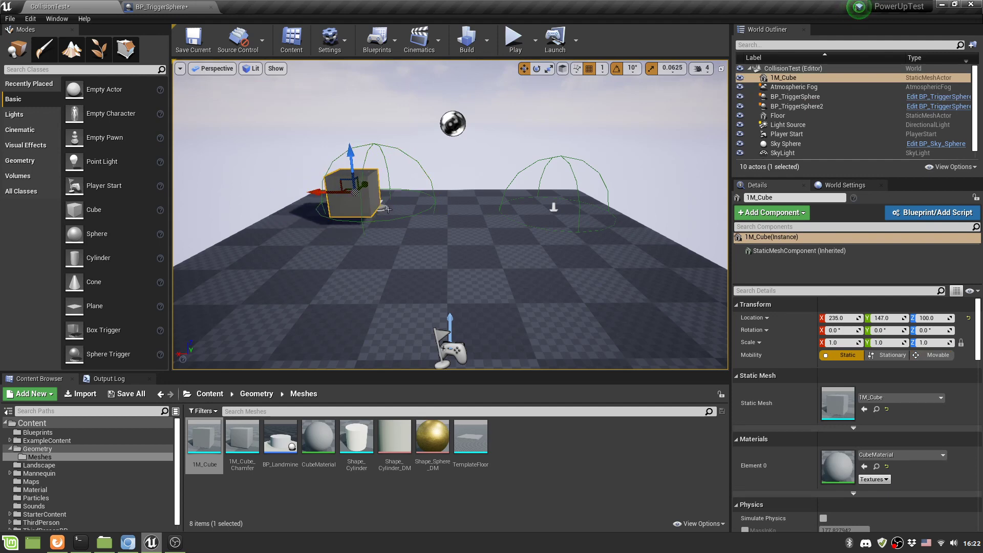
pyautogui.click(388, 209)
pyautogui.moveTo(346, 204); pyautogui.dragTo(324, 201)
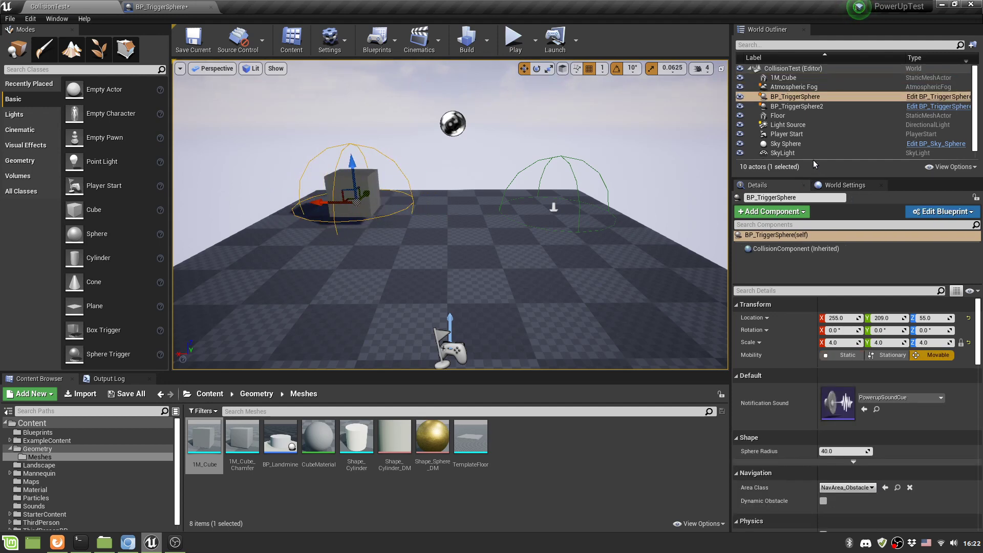
# Step: Rename the BP_TriggerSphere actor around the cube to CubePowerUpCollision
pyautogui.click(814, 97)
pyautogui.click(814, 98)
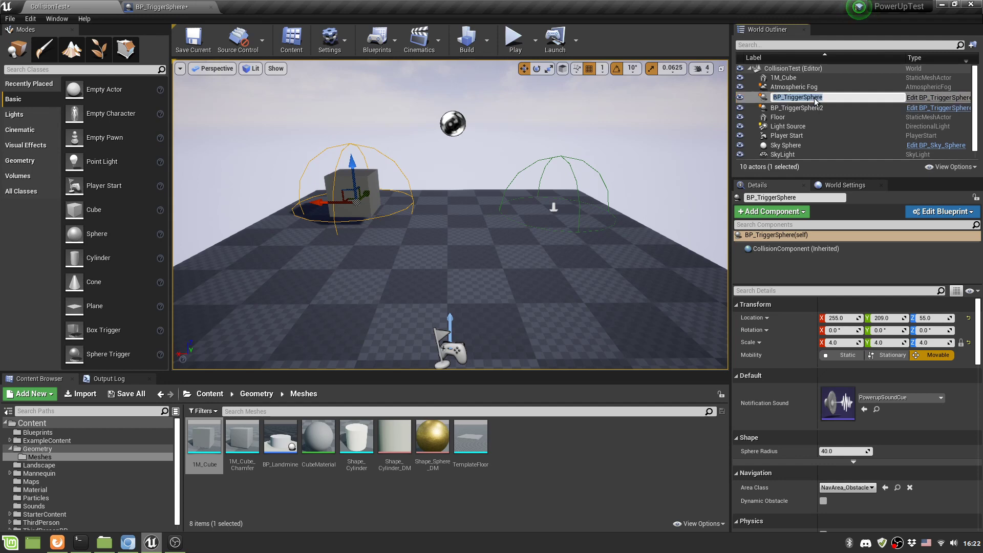
pyautogui.write('Cub')
pyautogui.write('ePowerUpCollision')
pyautogui.press('Return')
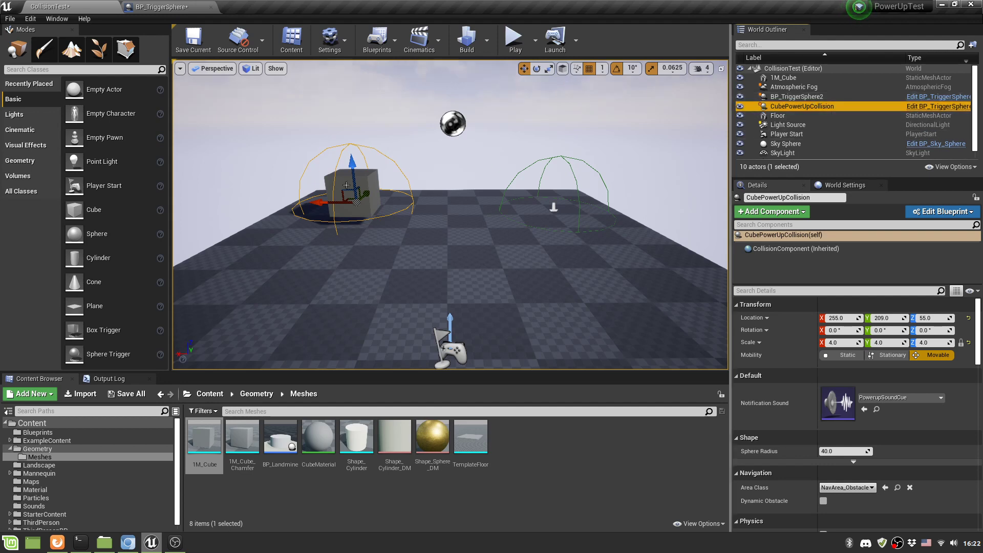
# Step: Focus the view on the 1M_Cube actor and rename it to CubePowerUp
pyautogui.doubleClick(794, 77)
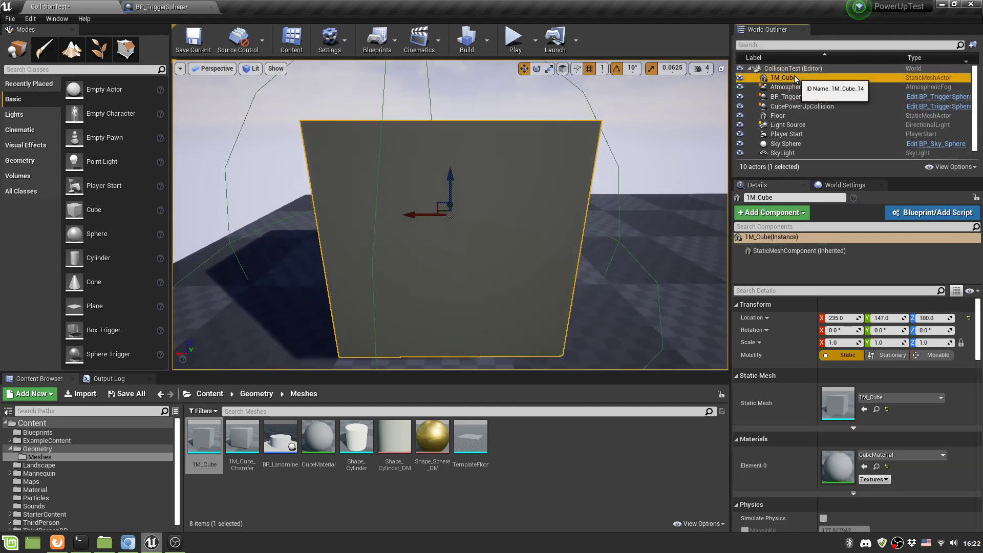
pyautogui.click(794, 77)
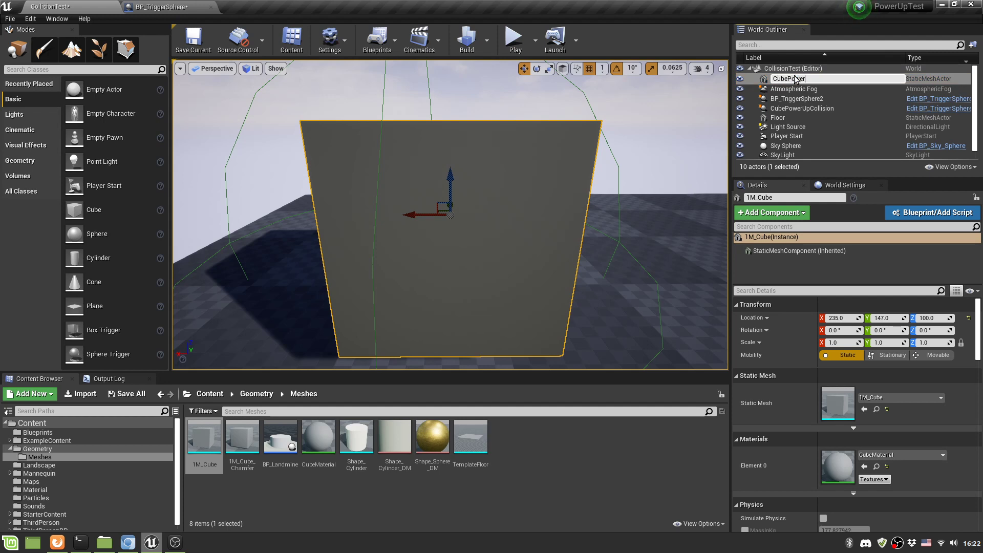
pyautogui.write('CubePowerUp')
pyautogui.press('Return')
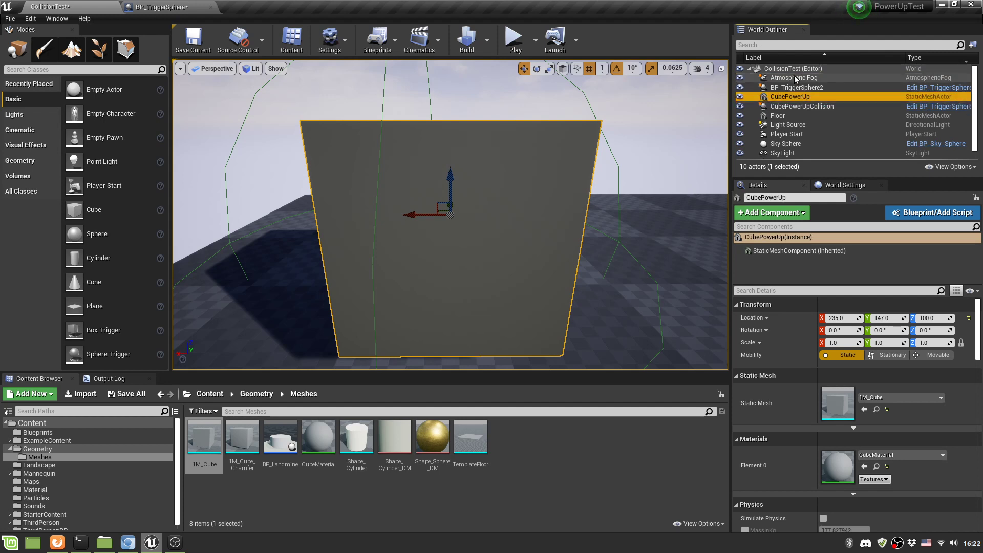
# Step: Attach CubePowerUpCollision to the CubePowerUp actor and shift the sphere along X to about 33
pyautogui.moveTo(816, 105); pyautogui.dragTo(815, 96)
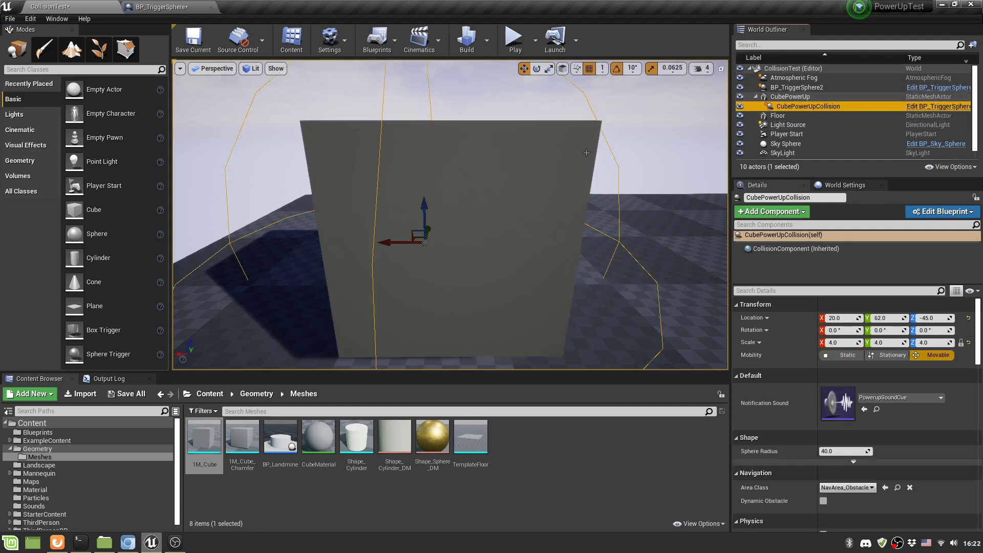
pyautogui.press('f')
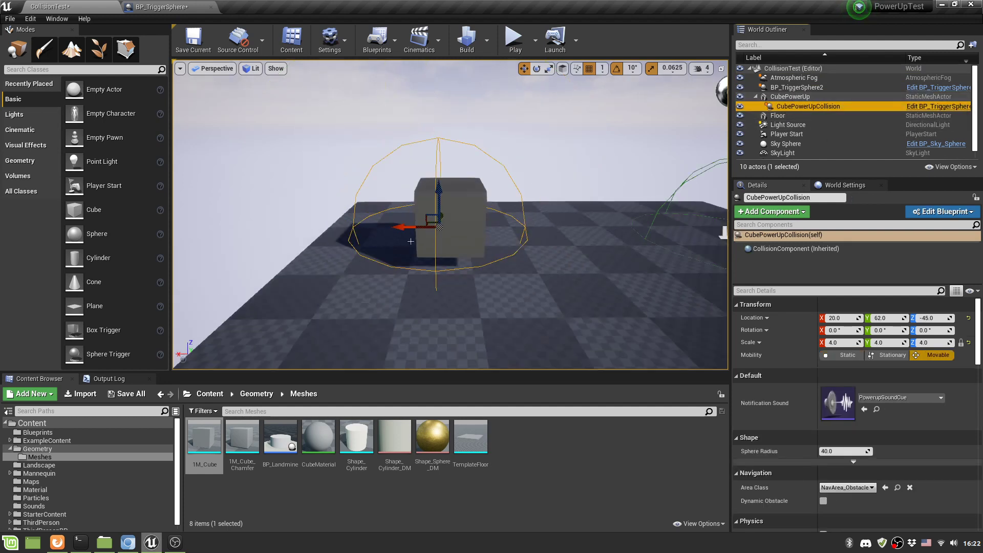
pyautogui.moveTo(405, 226); pyautogui.dragTo(439, 222)
pyautogui.click(441, 215)
pyautogui.click(439, 236)
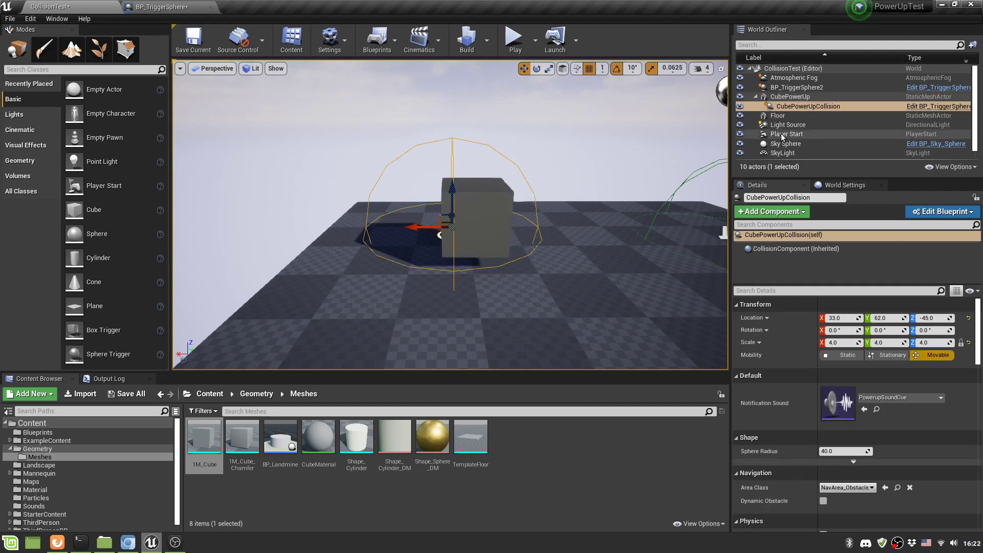
# Step: Center CubePowerUpCollision on its parent cube by setting its location to X 0, Y 0, Z 0
pyautogui.click(802, 107)
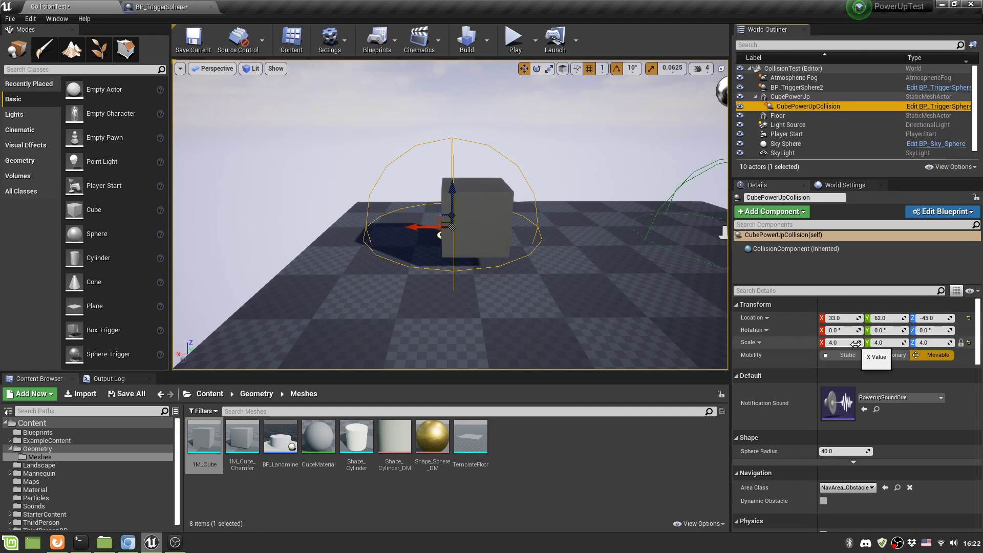
pyautogui.click(770, 327)
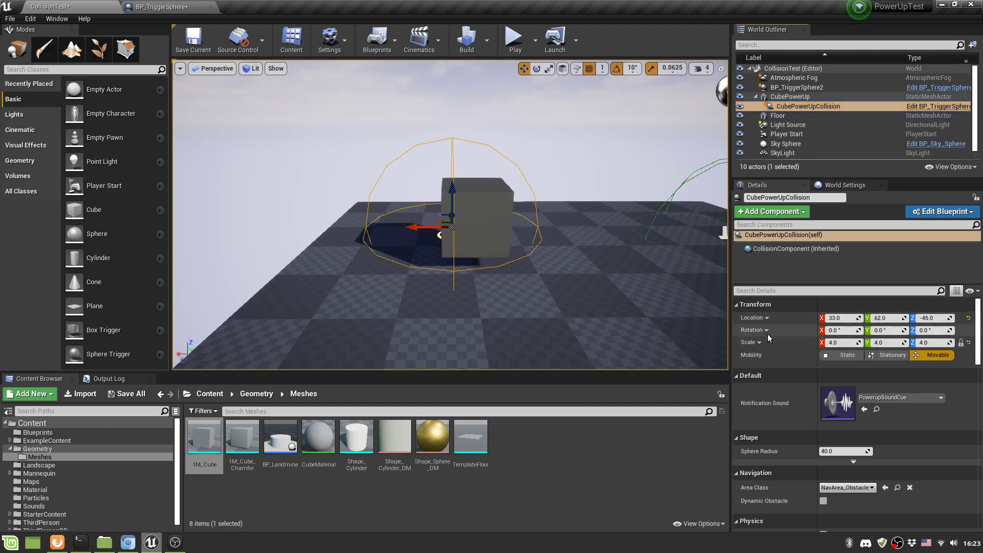
pyautogui.click(758, 341)
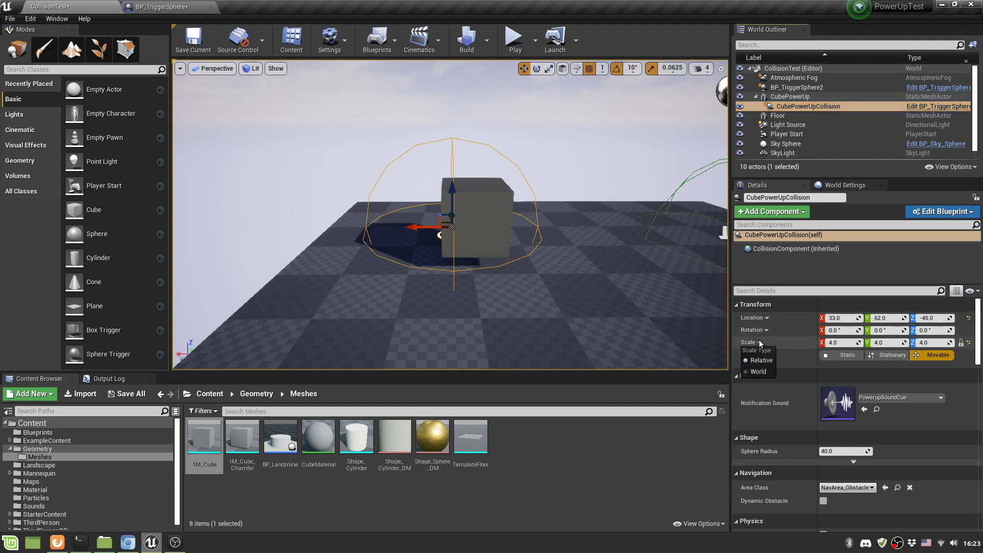
pyautogui.click(759, 341)
pyautogui.click(835, 317)
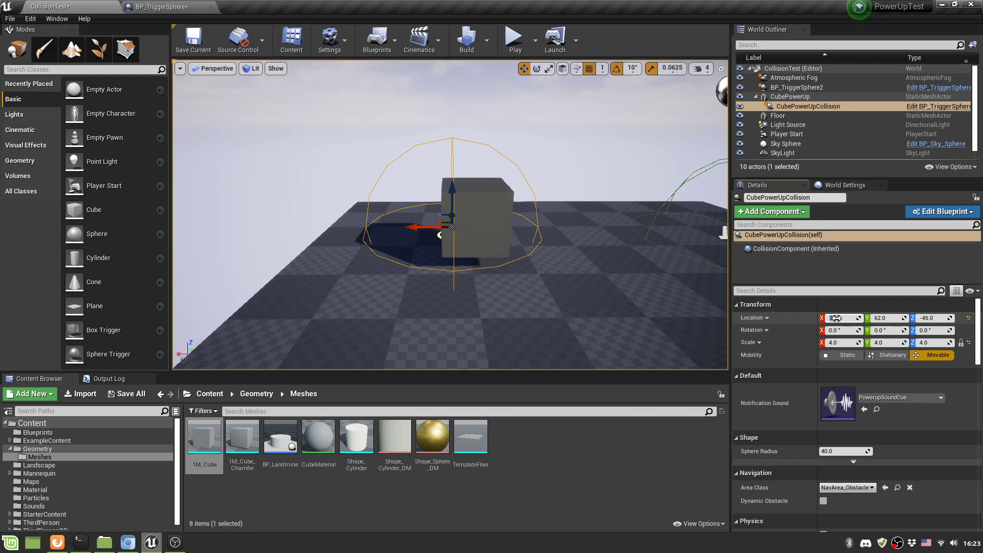
pyautogui.write('0')
pyautogui.press('Tab')
pyautogui.write('0')
pyautogui.press('Tab')
pyautogui.write('0')
pyautogui.press('Return')
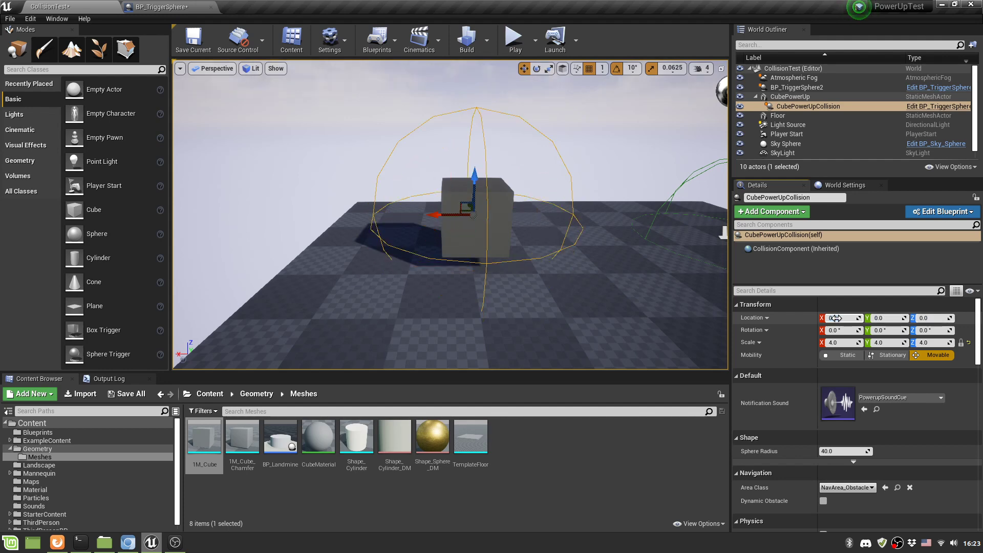
# Step: Move CubePowerUp along the X axis to about 244, taking its attached collision sphere with it
pyautogui.click(454, 217)
pyautogui.moveTo(453, 217); pyautogui.dragTo(409, 215)
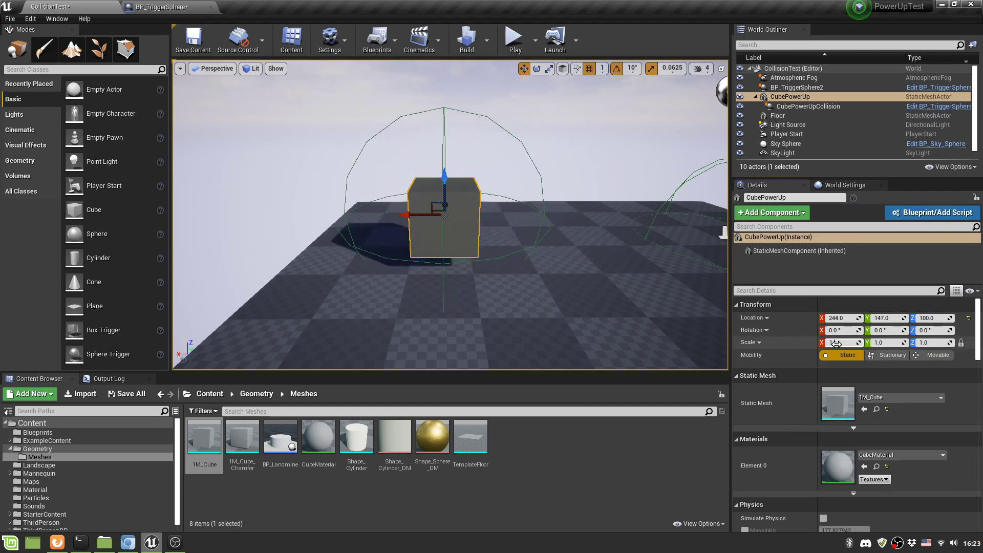
# Step: Try a uniform scale of 1.5 on CubePowerUp, restore its scale to 1.0 and save the level
pyautogui.moveTo(836, 343); pyautogui.dragTo(836, 343)
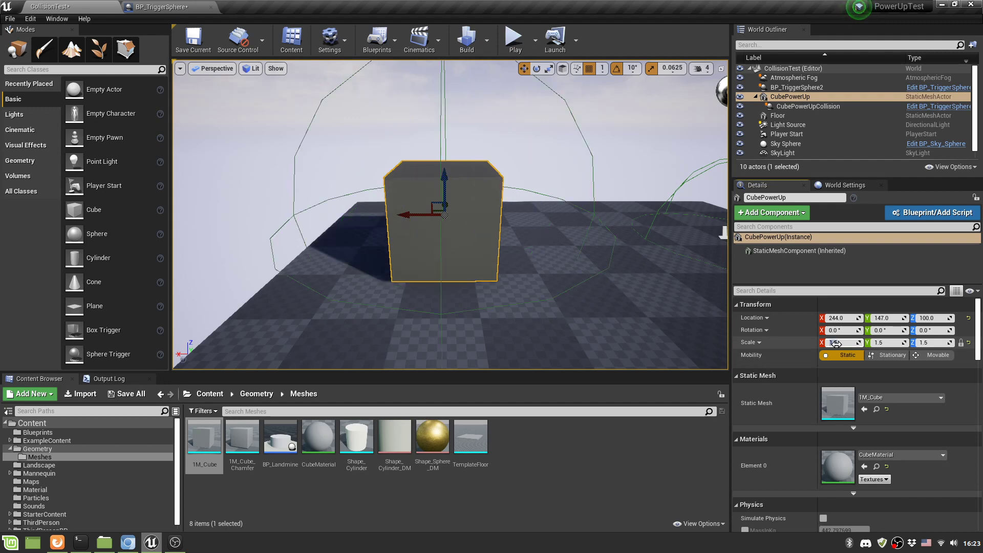
pyautogui.click(836, 344)
pyautogui.press('Return')
pyautogui.hotkey('ctrl', 's')
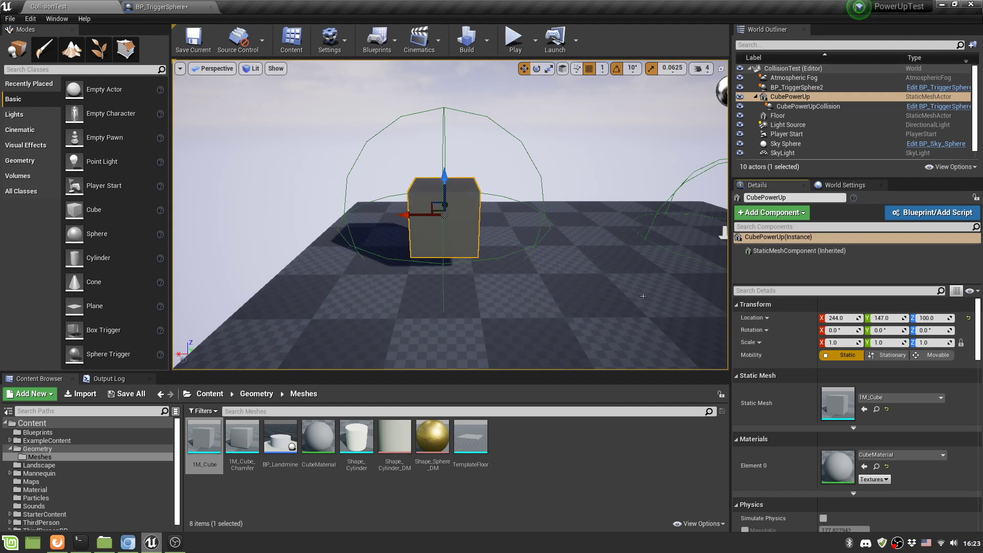
# Step: Place the Shape_Cylinder mesh beside the second trigger sphere at about X -111, Y 86, Z 20
pyautogui.scroll(-3, 641, 236)
pyautogui.click(654, 227)
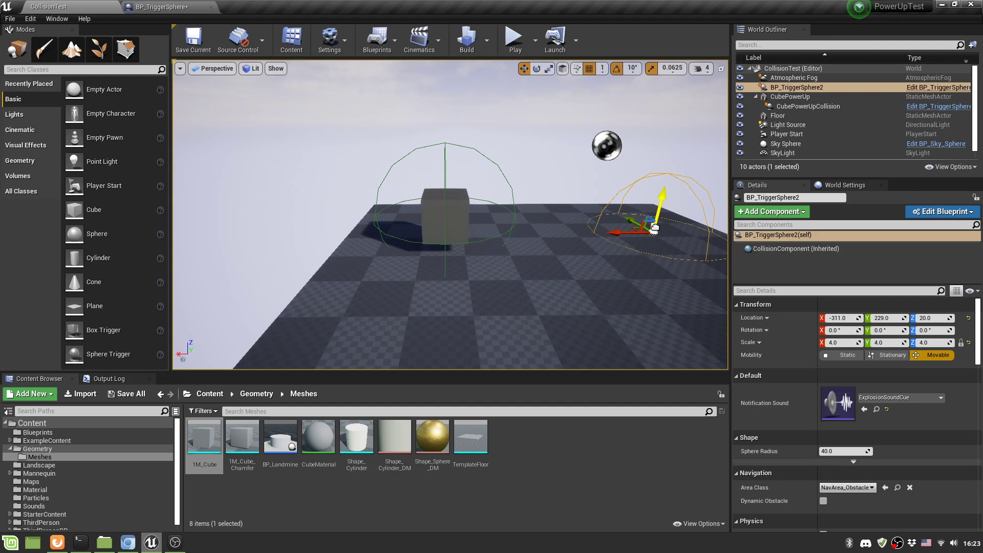
pyautogui.click(335, 497)
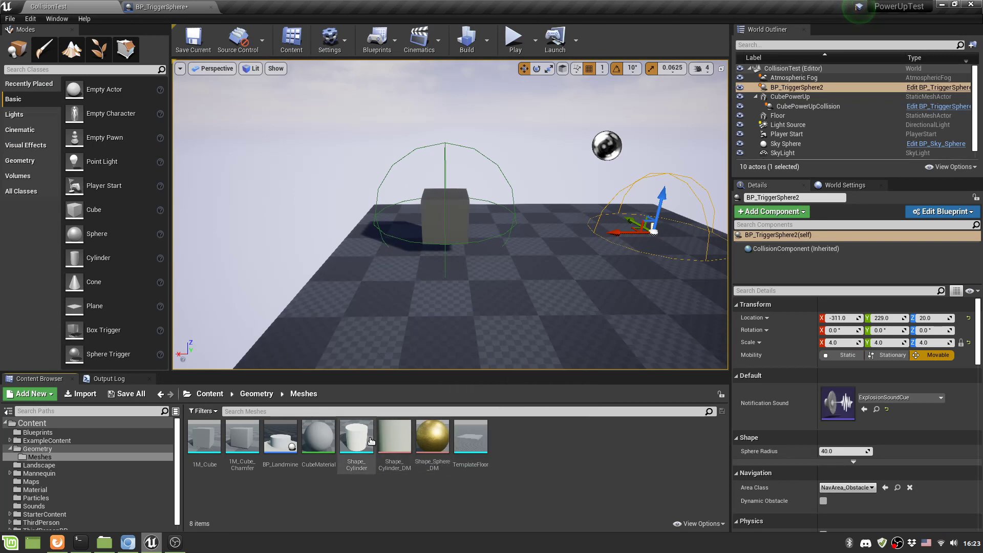
pyautogui.moveTo(357, 442); pyautogui.dragTo(621, 241)
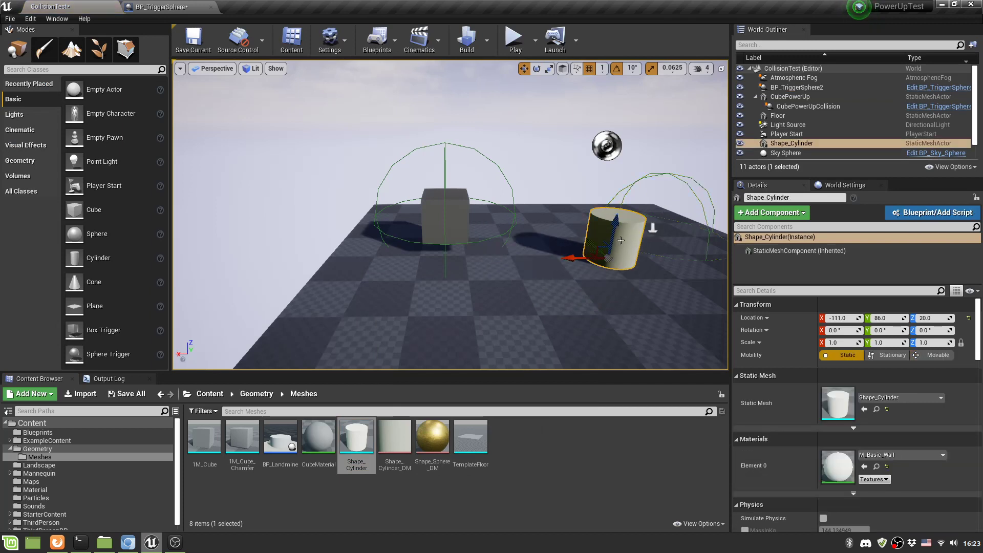
# Step: Rename the Shape_Cylinder actor to CylinderPowerUp
pyautogui.click(798, 144)
pyautogui.write('Cyli')
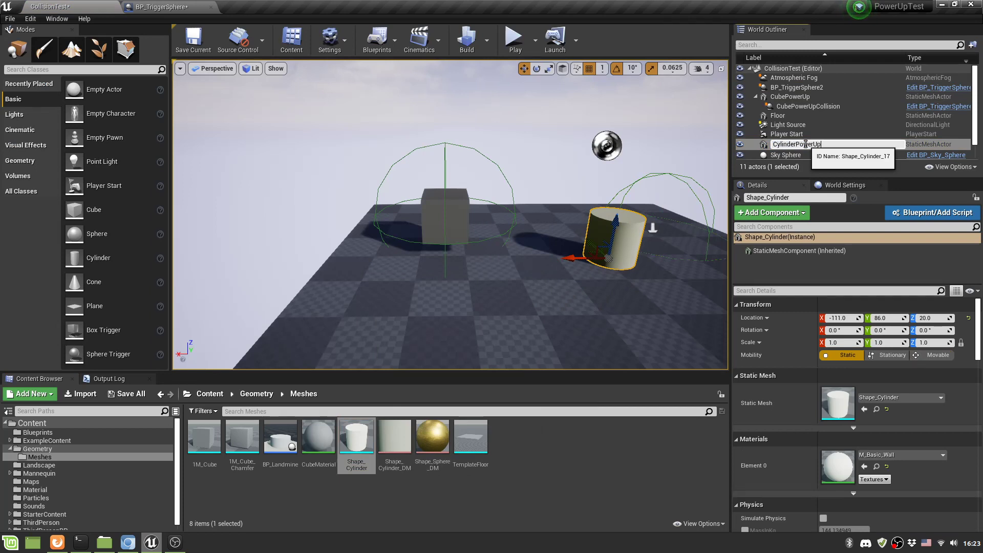
pyautogui.write('nderPowerUp')
pyautogui.press('Return')
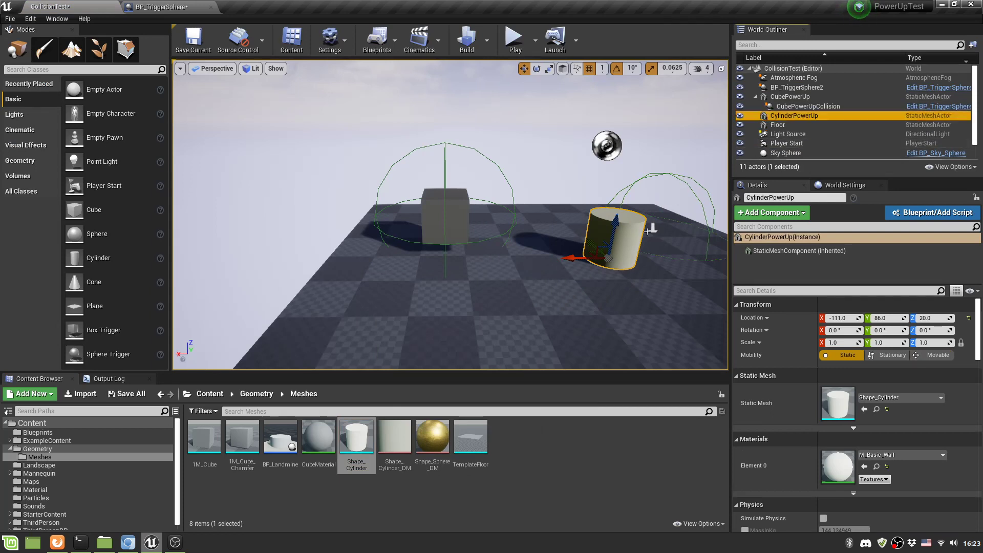
# Step: Rename BP_TriggerSphere2 to CylinderPowerUpCollision and attach it to the CylinderPowerUp actor, saving the level
pyautogui.click(652, 227)
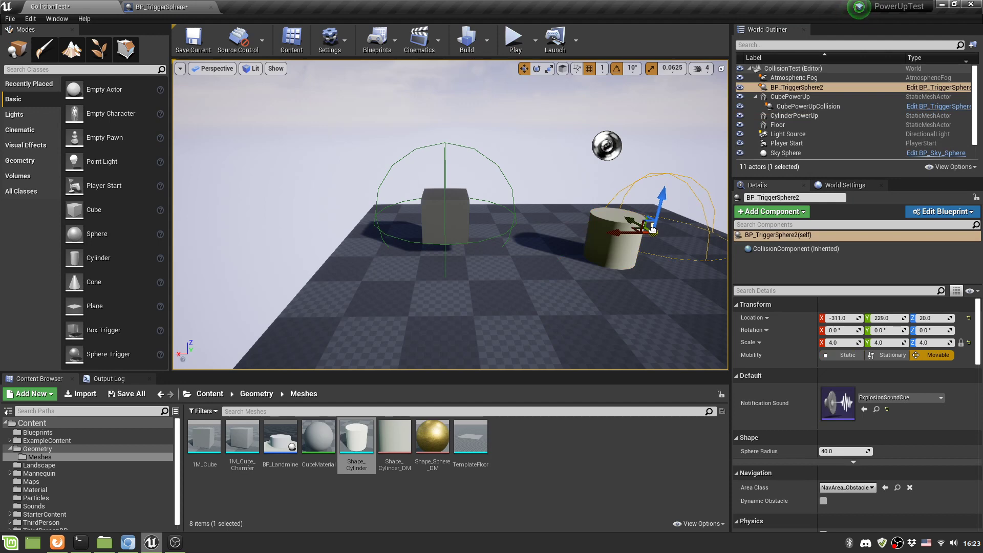
pyautogui.click(805, 88)
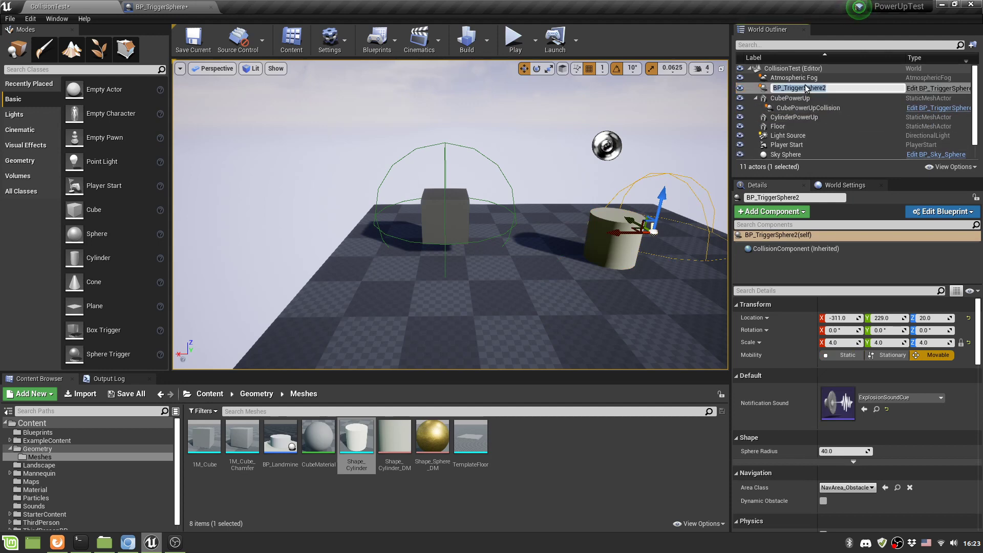
pyautogui.write('CylinderPowerUpCollision')
pyautogui.press('Return')
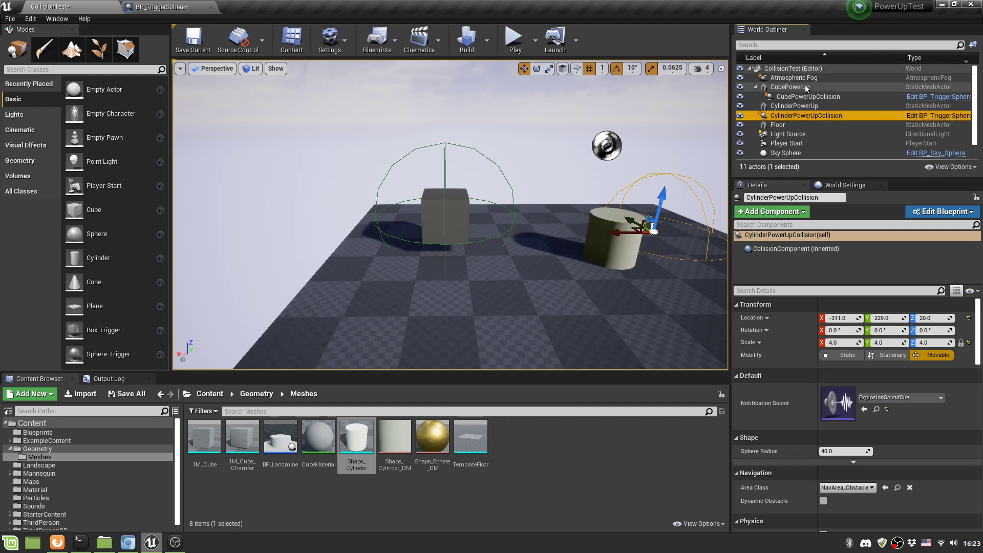
pyautogui.moveTo(801, 112); pyautogui.dragTo(806, 104)
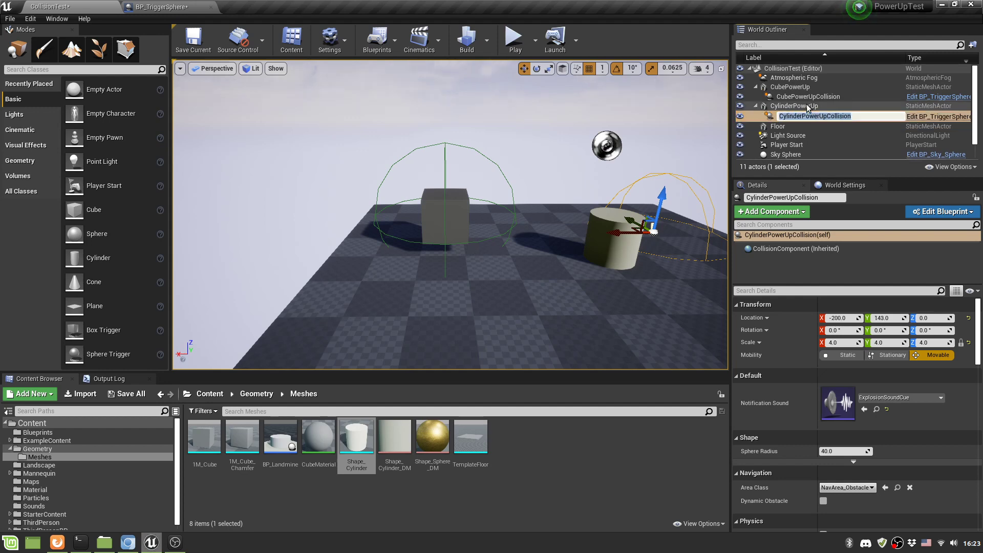
pyautogui.hotkey('ctrl', 's')
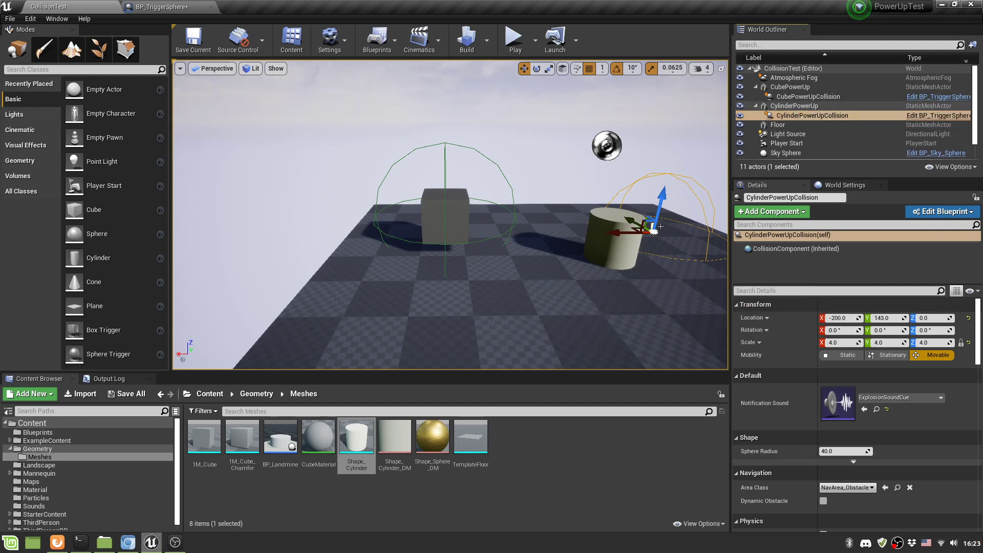
# Step: Set the location of CylinderPowerUpCollision to X 0, Y 0, Z 0 and save the level
pyautogui.click(656, 230)
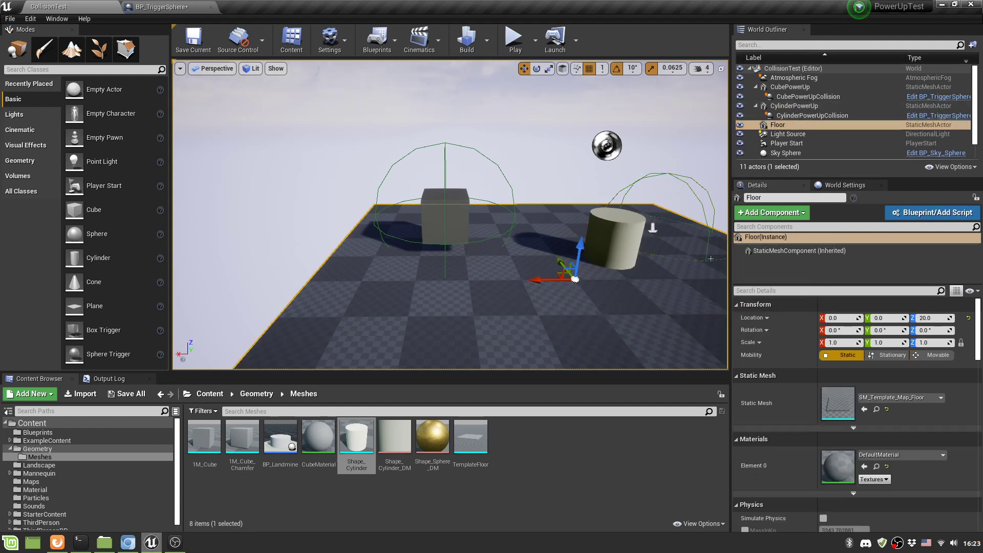
pyautogui.click(652, 228)
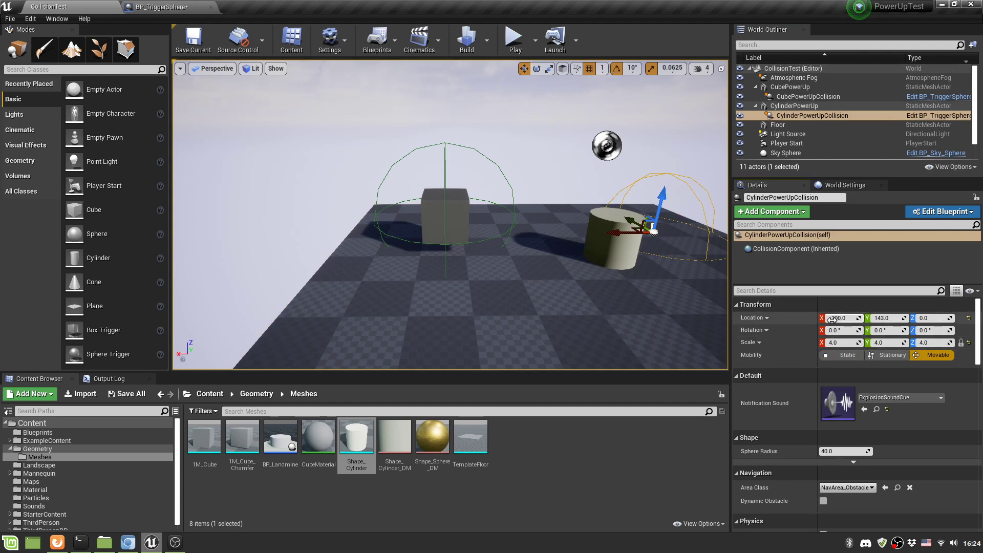
pyautogui.write('0')
pyautogui.press('Tab')
pyautogui.write('0')
pyautogui.press('Tab')
pyautogui.write('0')
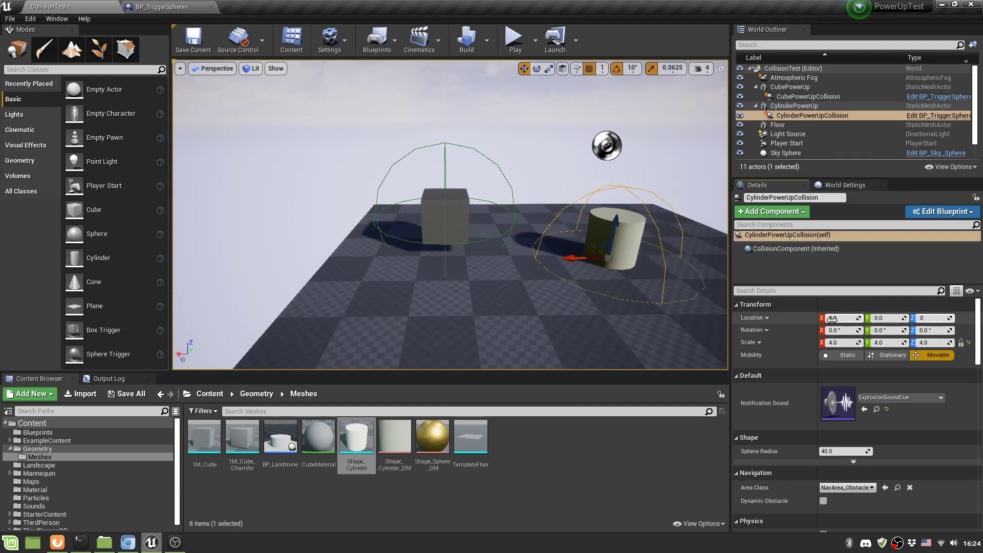
pyautogui.hotkey('ctrl', 's')
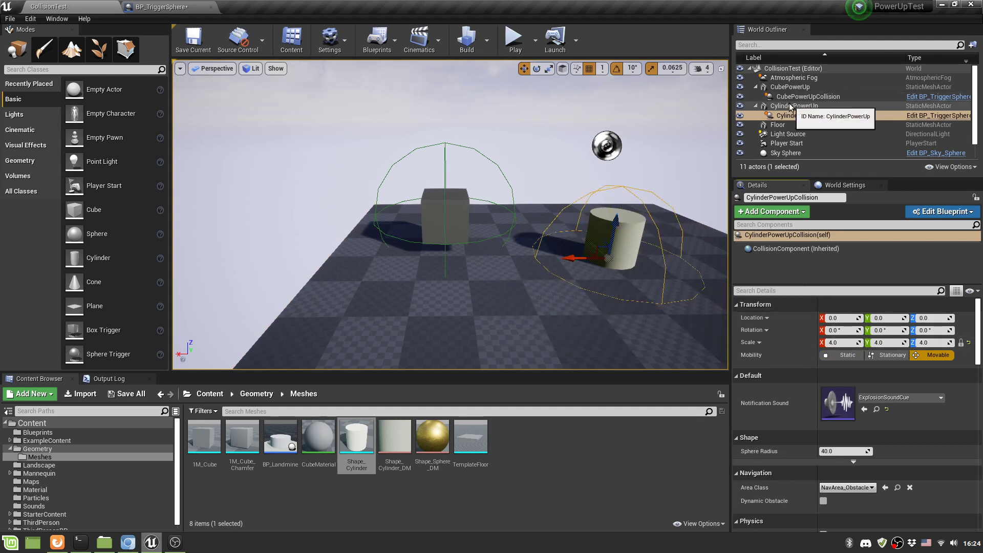
# Step: Move CylinderPowerUp with its attached sphere to about X -174, Y 219, Z 42
pyautogui.click(790, 106)
pyautogui.moveTo(588, 263); pyautogui.dragTo(615, 249)
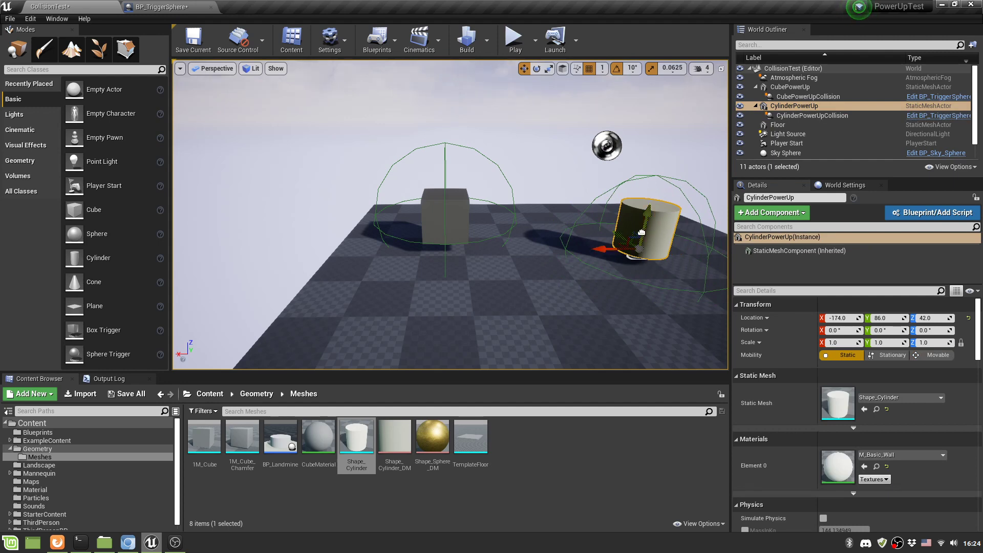
pyautogui.moveTo(625, 237); pyautogui.dragTo(593, 218)
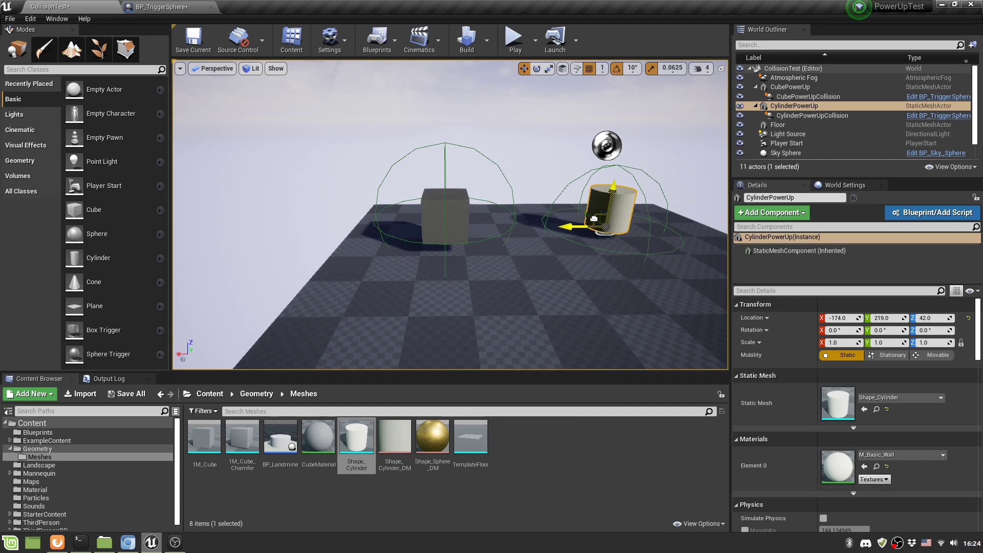
# Step: In the BP_TriggerSphere event graph, spread Event ActorBeginOverlap and the sound nodes apart to make room between them
pyautogui.click(161, 6)
pyautogui.click(348, 64)
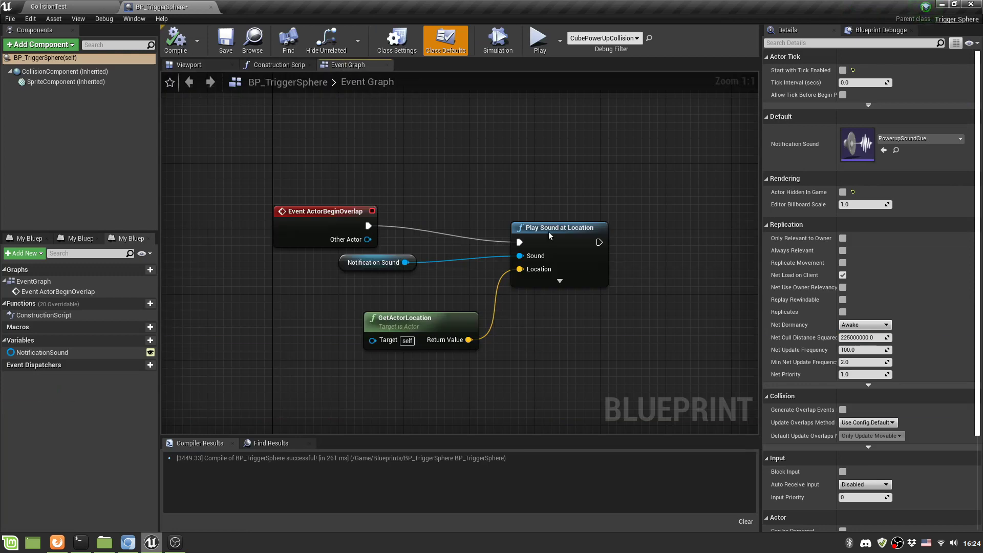
pyautogui.moveTo(366, 278); pyautogui.dragTo(300, 228, button='right')
pyautogui.moveTo(290, 190); pyautogui.dragTo(275, 154)
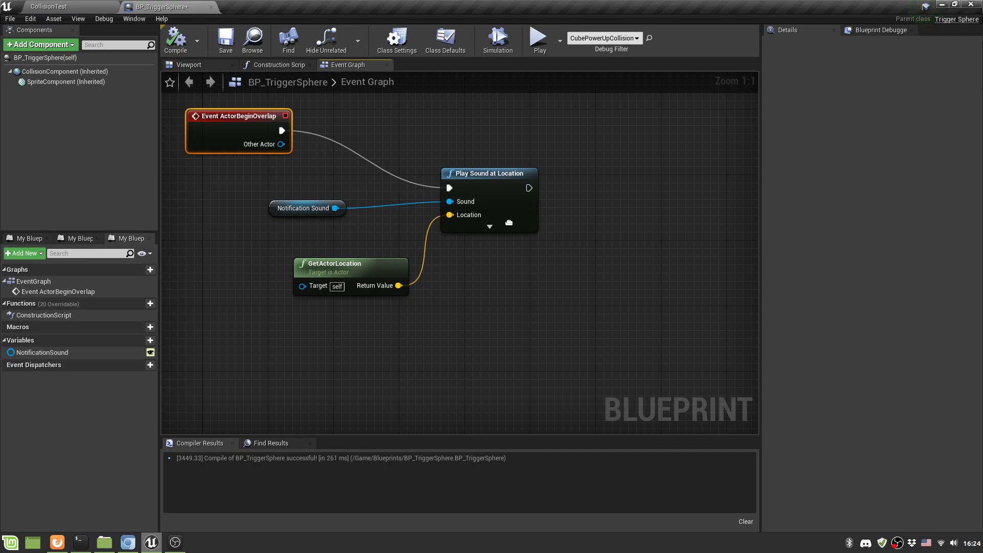
pyautogui.moveTo(329, 125); pyautogui.dragTo(423, 346)
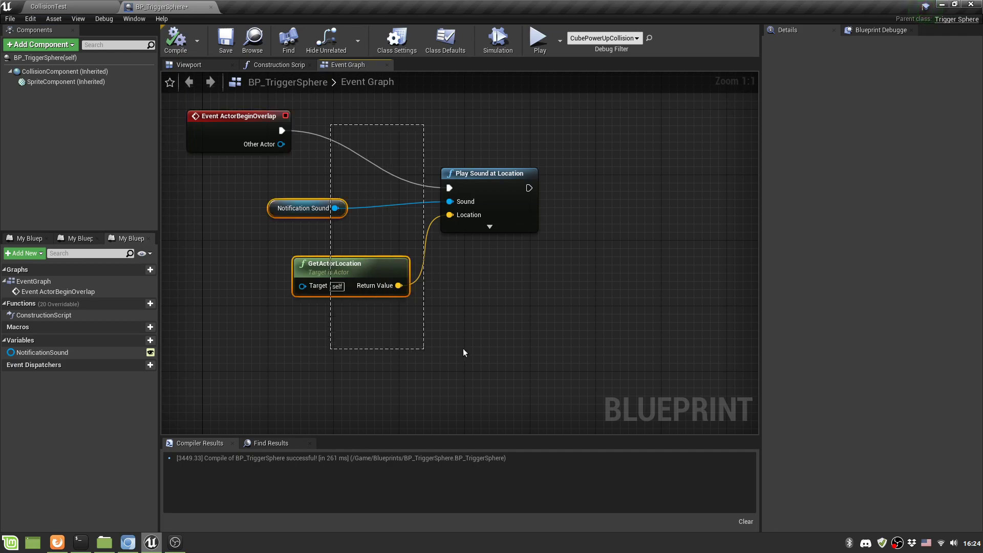
pyautogui.keyDown('ctrl'); pyautogui.click(481, 226); pyautogui.keyUp('ctrl')
pyautogui.moveTo(489, 200); pyautogui.dragTo(685, 208)
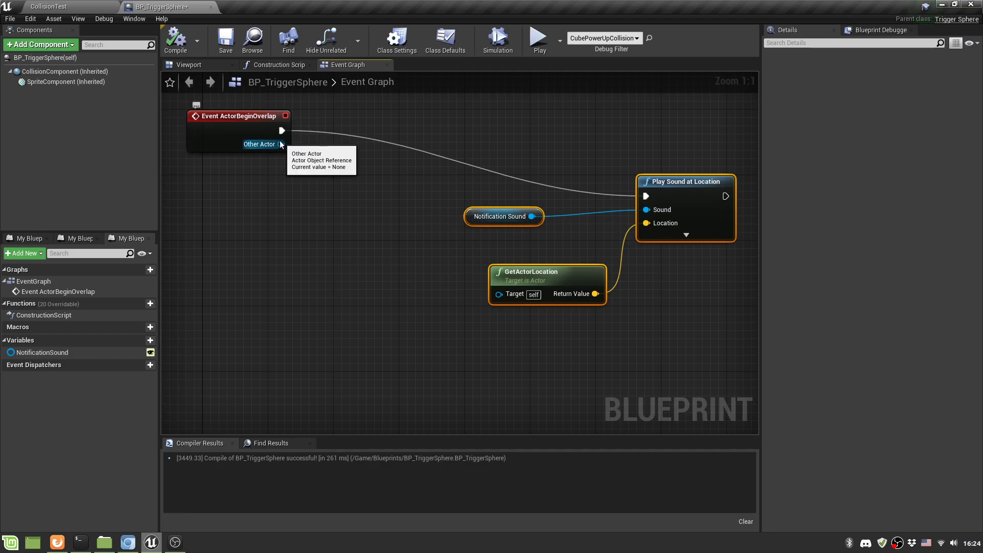
# Step: Add a Cast To Pawn node fed by the Other Actor output of Event ActorBeginOverlap
pyautogui.moveTo(281, 144); pyautogui.dragTo(338, 174)
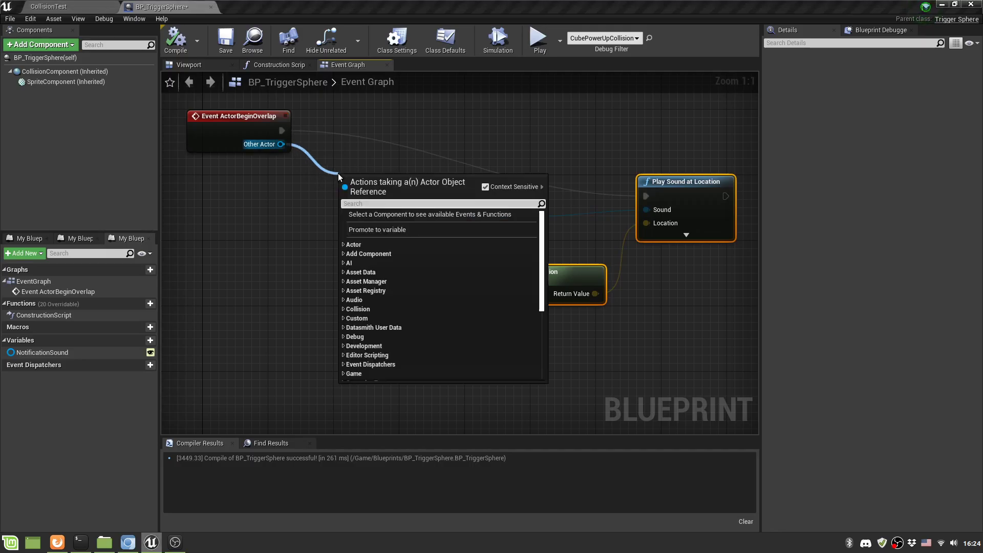
pyautogui.write('cast no')
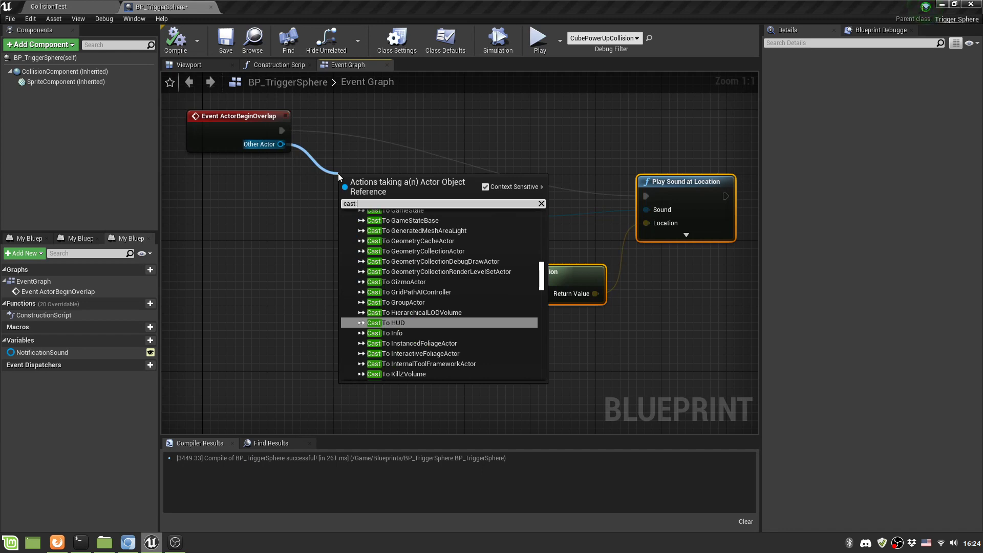
pyautogui.press('BackSpace')
pyautogui.press('BackSpace')
pyautogui.write('to pawn')
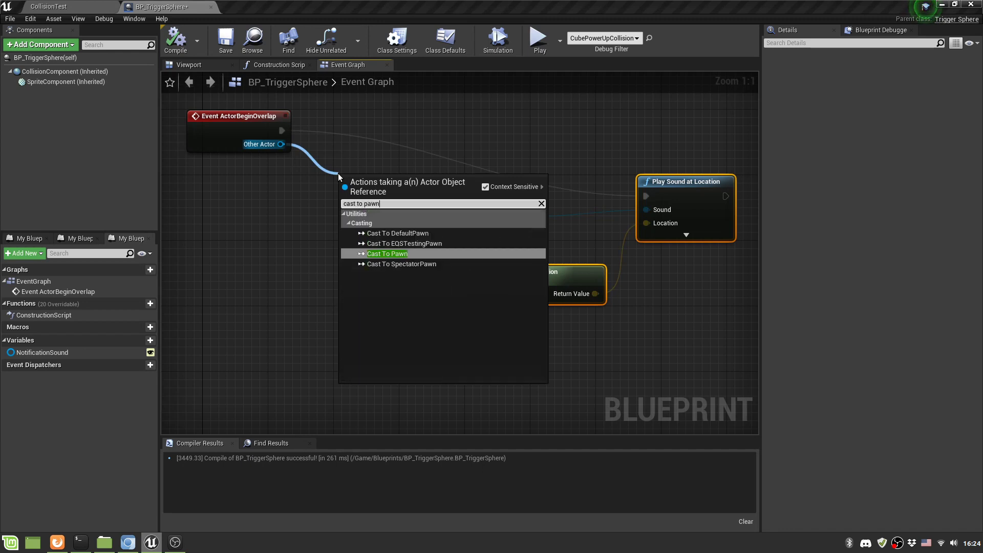
pyautogui.press('Return')
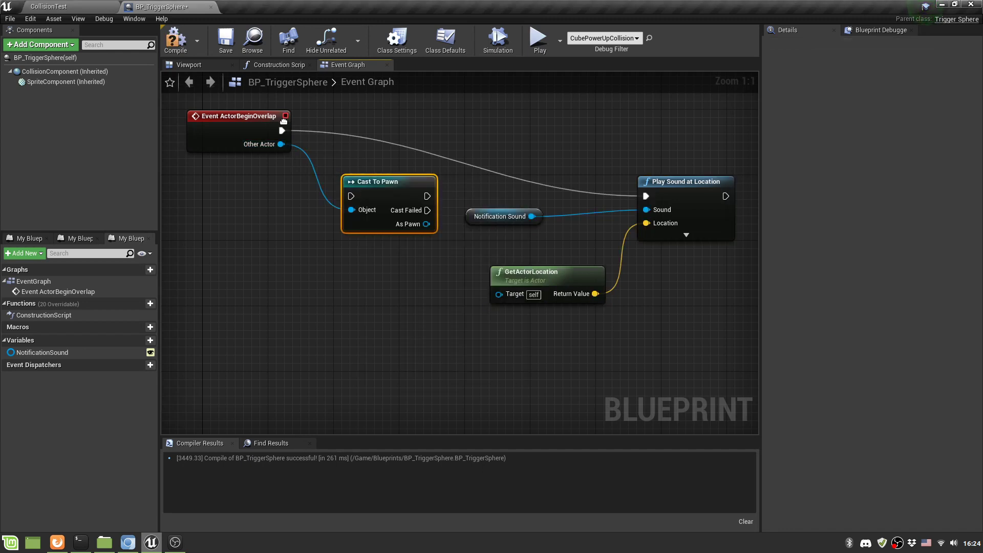
# Step: Route execution from Event ActorBeginOverlap through Cast To Pawn into Play Sound at Location, and move the cast node closer to the event
pyautogui.moveTo(281, 130); pyautogui.dragTo(351, 196)
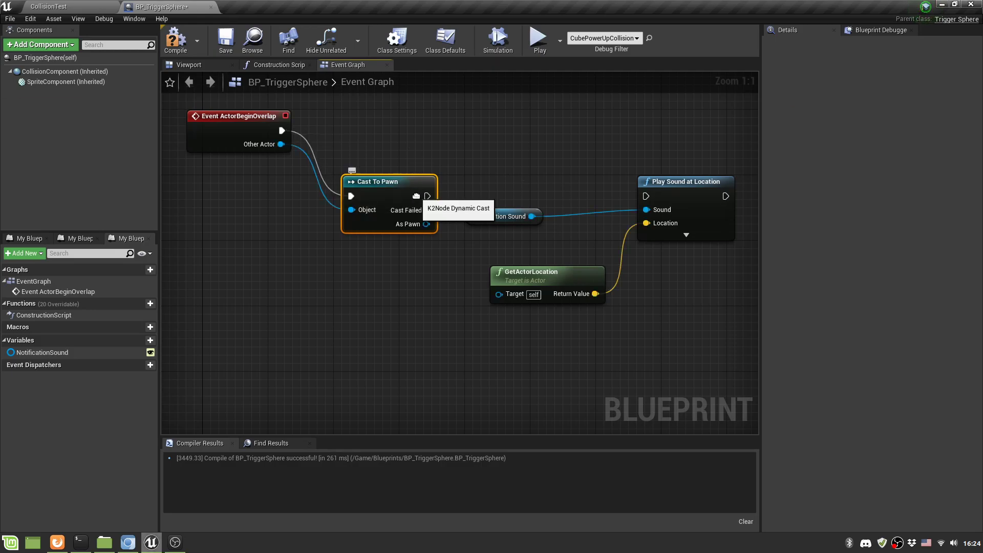
pyautogui.moveTo(426, 197); pyautogui.dragTo(646, 196)
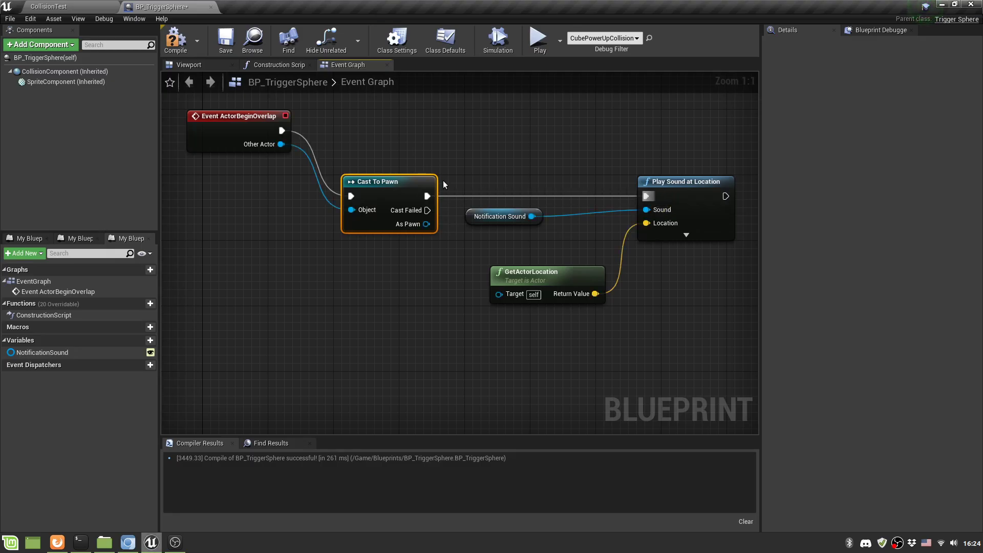
pyautogui.moveTo(402, 175); pyautogui.dragTo(427, 134)
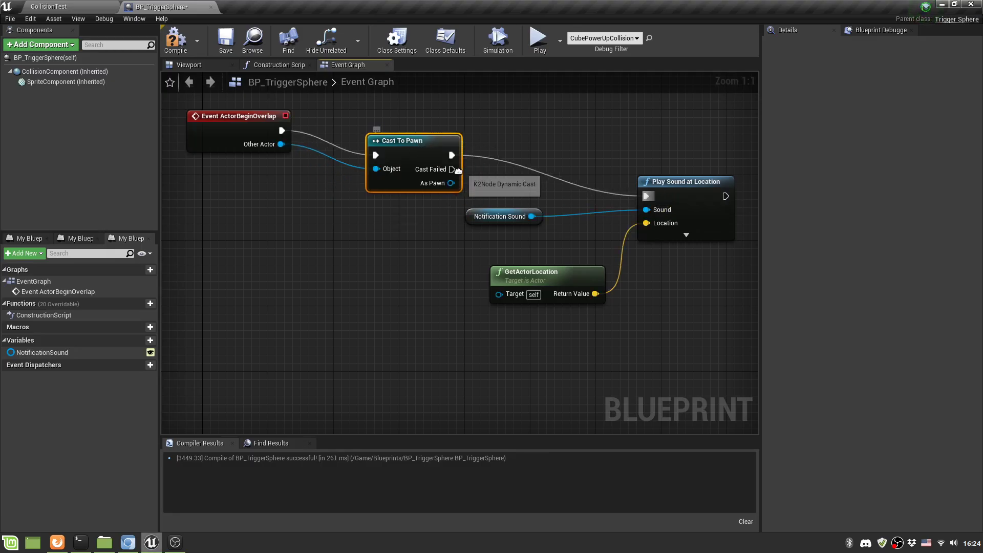
pyautogui.moveTo(452, 169); pyautogui.dragTo(496, 180)
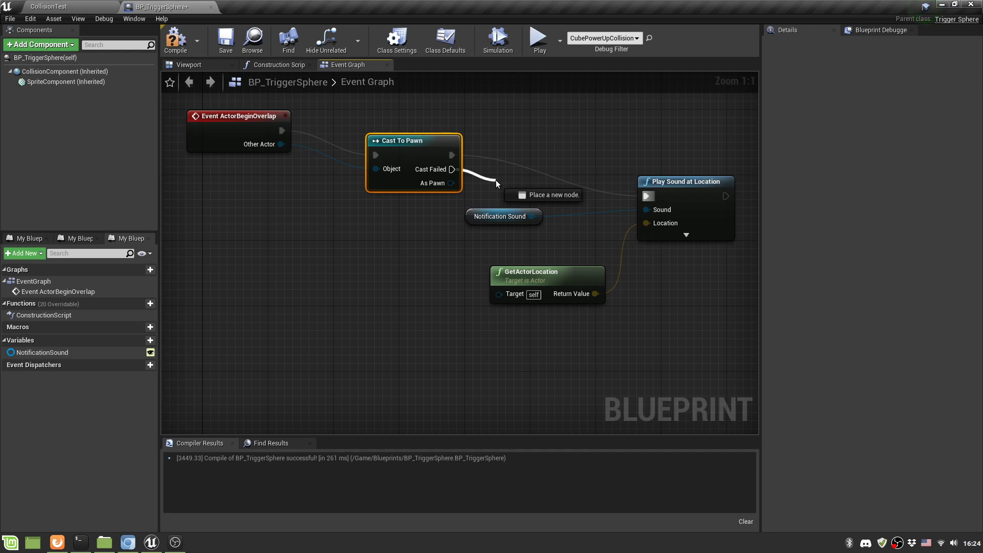
pyautogui.moveTo(495, 180); pyautogui.dragTo(495, 179)
pyautogui.click(382, 245)
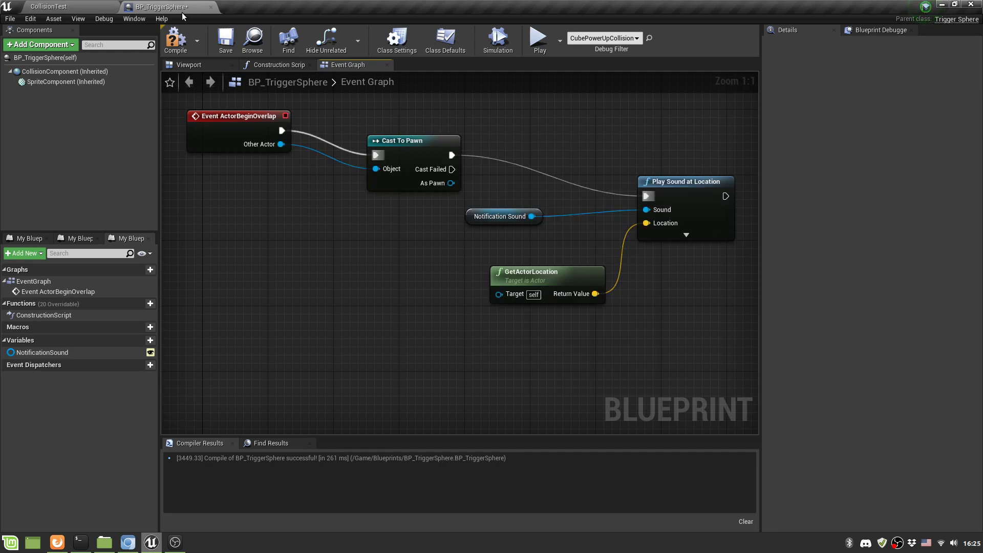
# Step: Compile BP_TriggerSphere and play-test the CollisionTest level
pyautogui.click(177, 41)
pyautogui.click(52, 6)
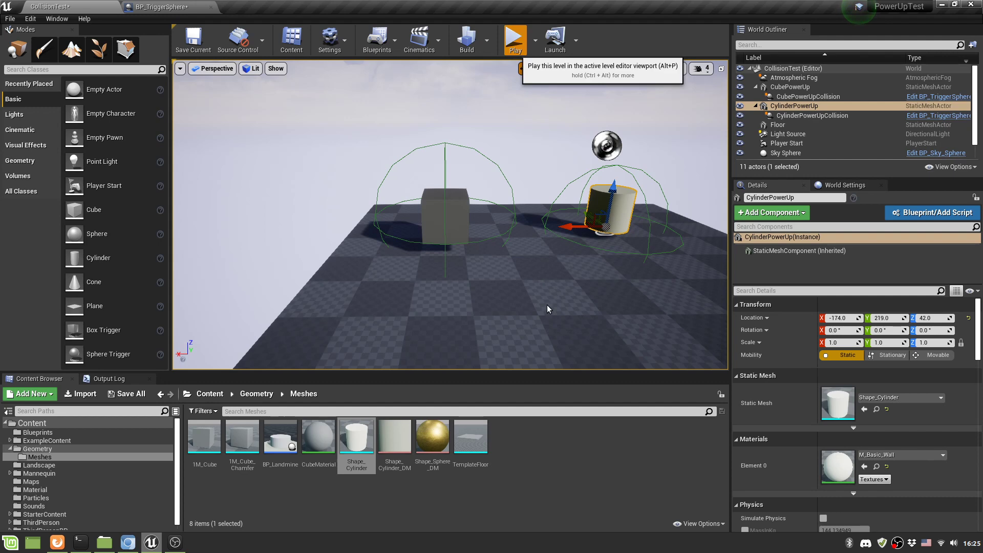
pyautogui.hotkey('alt', 'p')
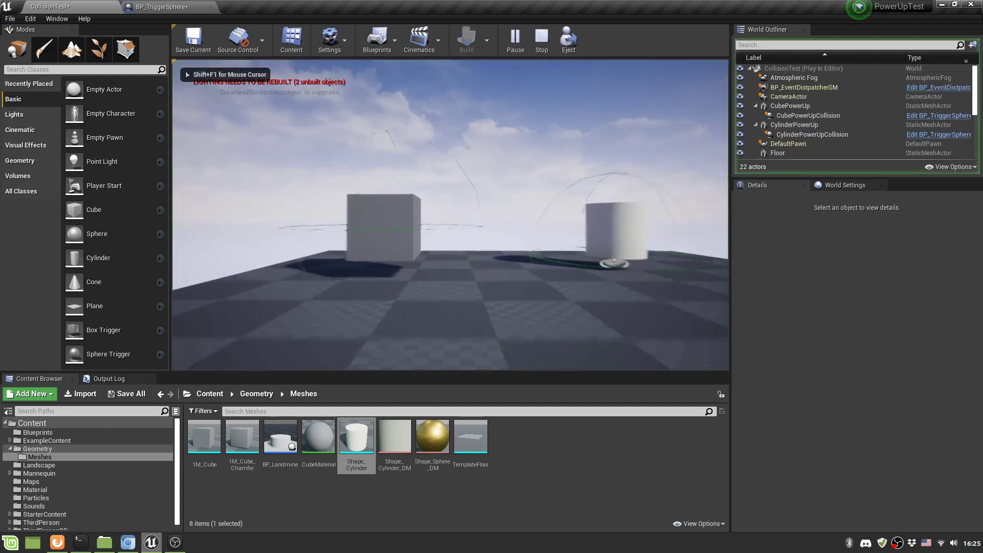
pyautogui.press('Escape')
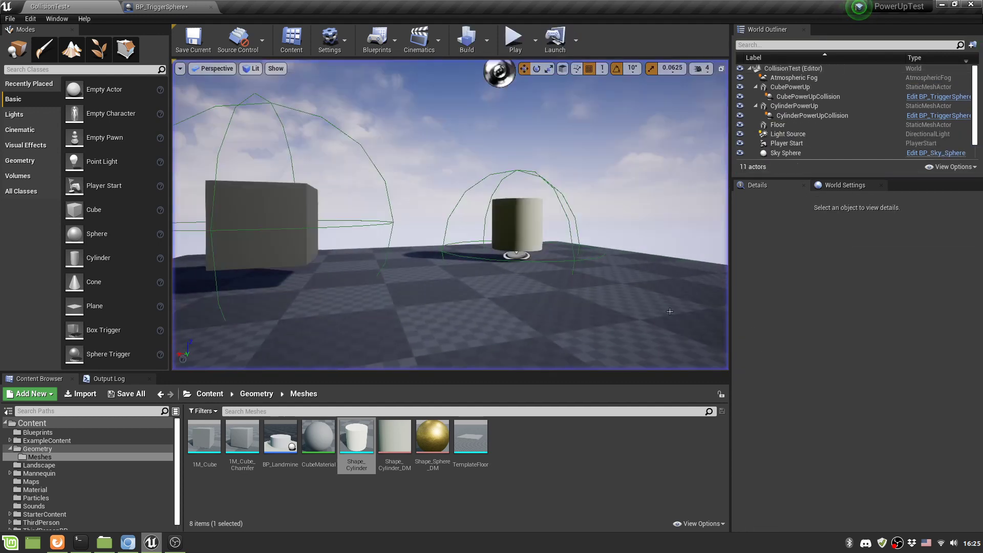
pyautogui.scroll(-6, 383, 250)
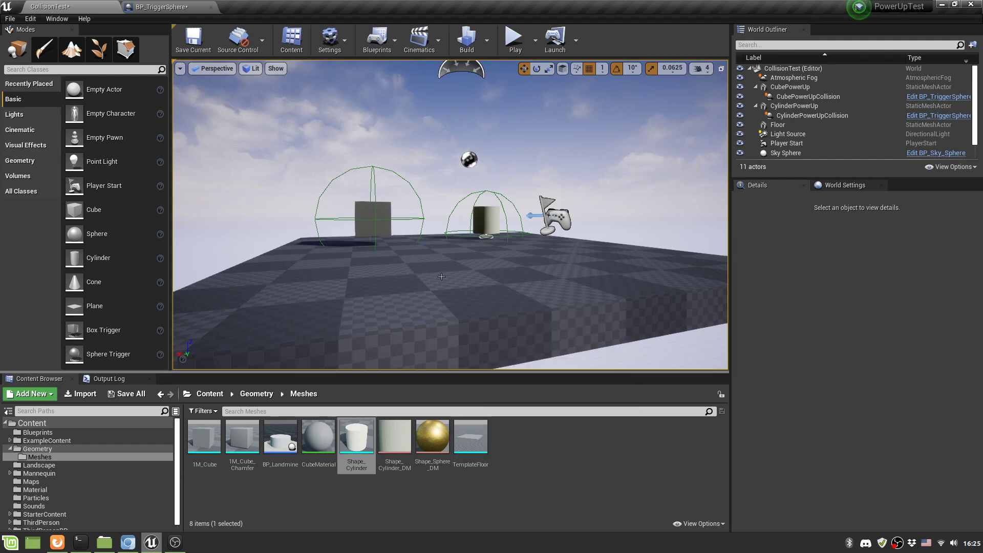
pyautogui.moveTo(450, 230); pyautogui.dragTo(459, 287, button='right')
# Step: Create an Actor Blueprint class named BP_NotificationActor in the Blueprints folder and open it for editing
pyautogui.click(70, 433)
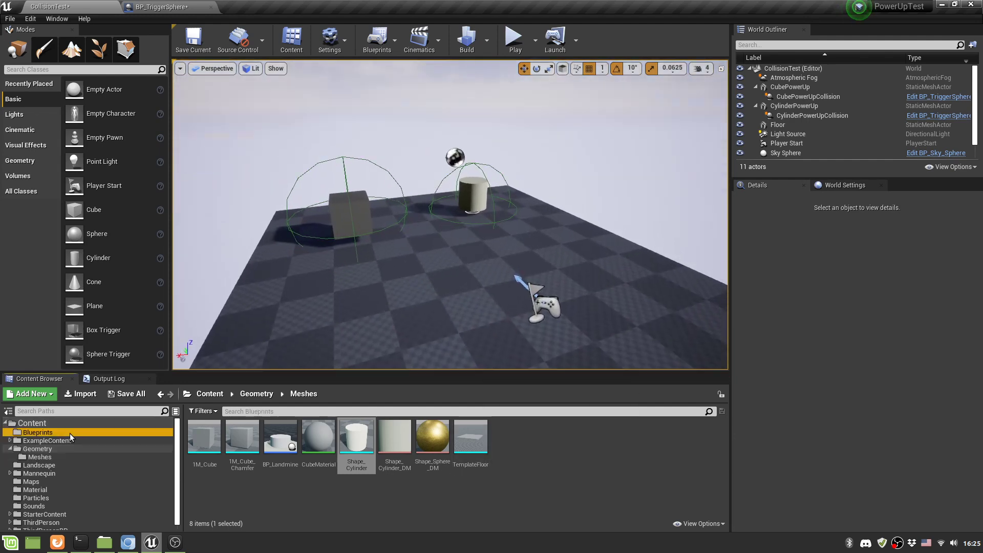
pyautogui.scroll(-1, 547, 443)
pyautogui.rightClick(426, 509)
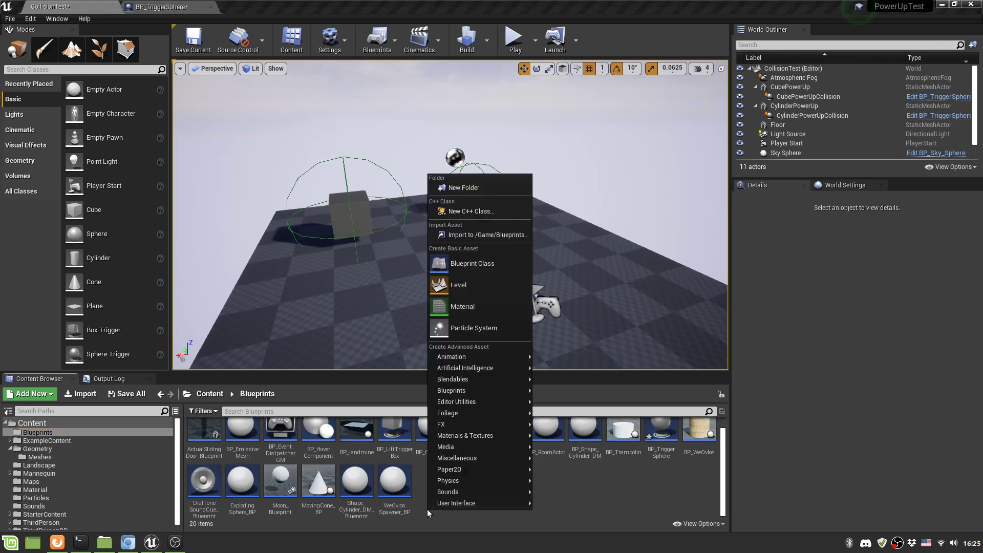
pyautogui.click(489, 262)
pyautogui.click(399, 182)
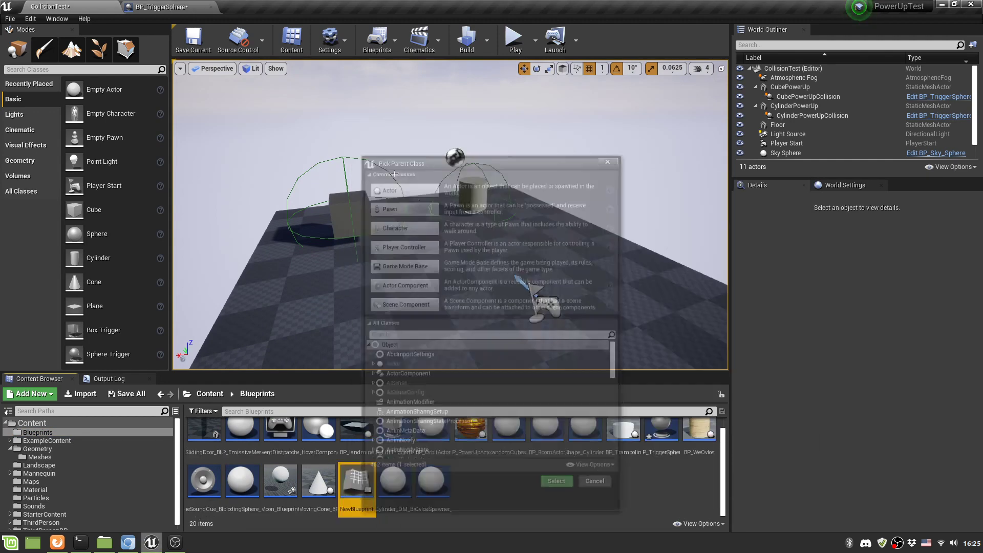
pyautogui.write('BP')
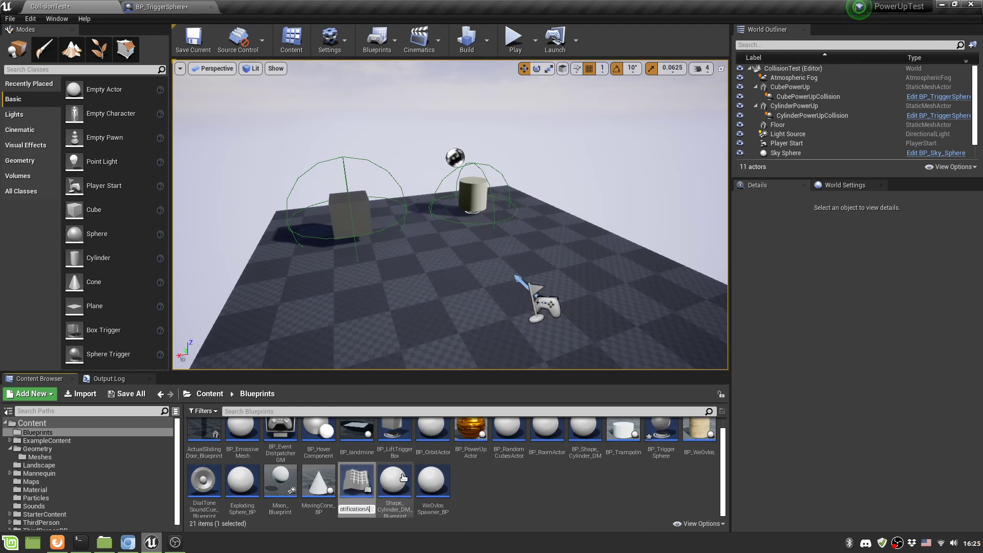
pyautogui.write('Widget')
pyautogui.press('Return')
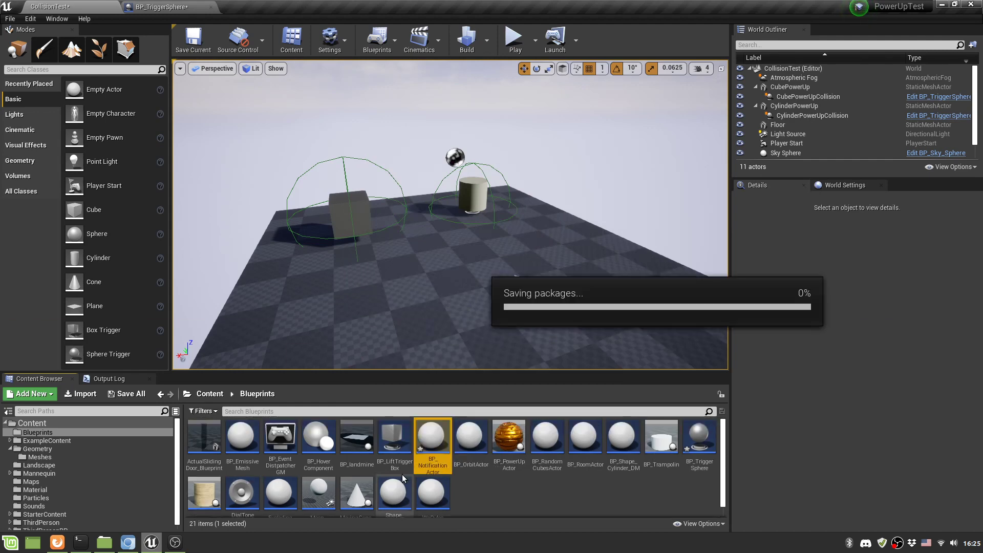
pyautogui.doubleClick(424, 472)
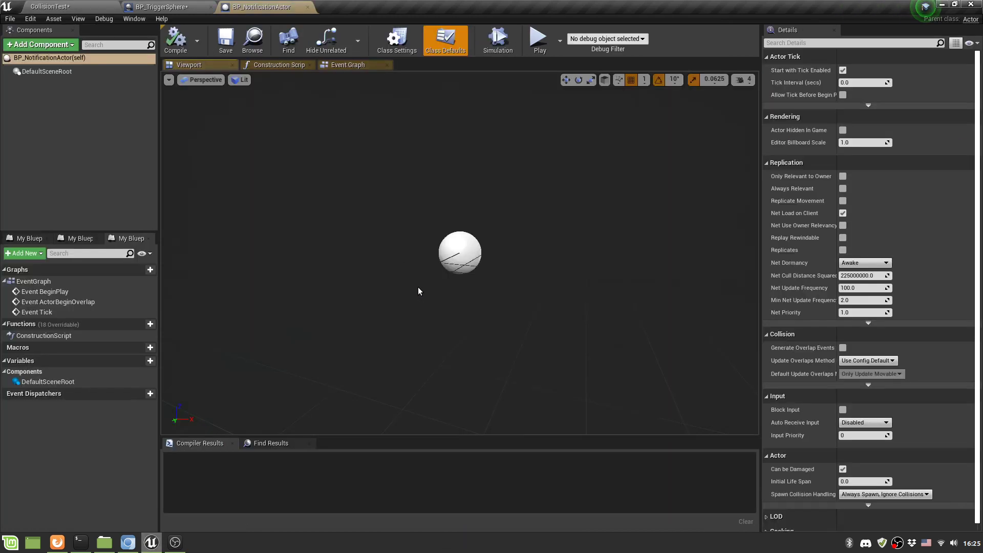
# Step: Add a Static Mesh component to BP_NotificationActor and make it the root in place of DefaultSceneRoot
pyautogui.click(72, 71)
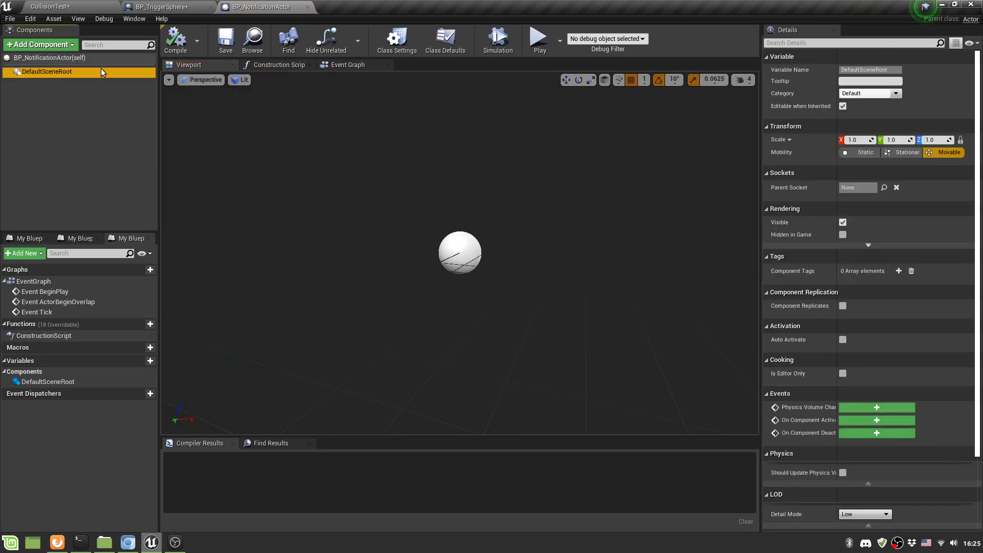
pyautogui.click(51, 45)
pyautogui.write('stat')
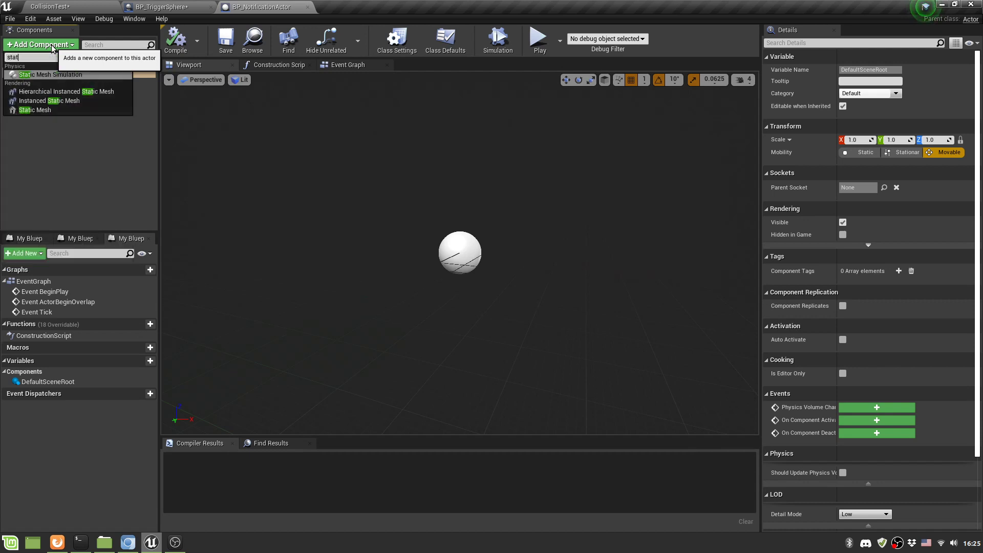
pyautogui.write('ic mesh')
pyautogui.click(36, 109)
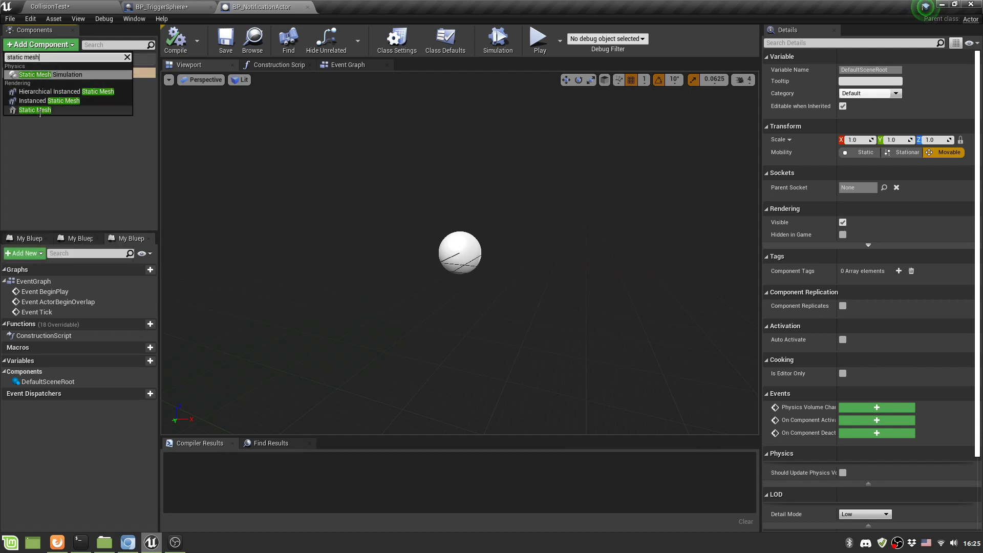
pyautogui.press('Return')
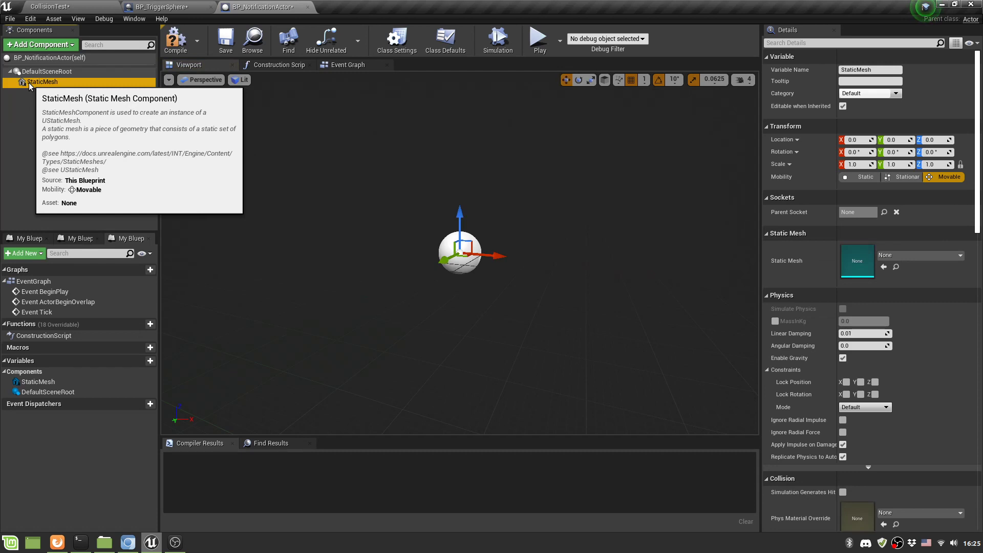
pyautogui.moveTo(29, 86); pyautogui.dragTo(32, 72)
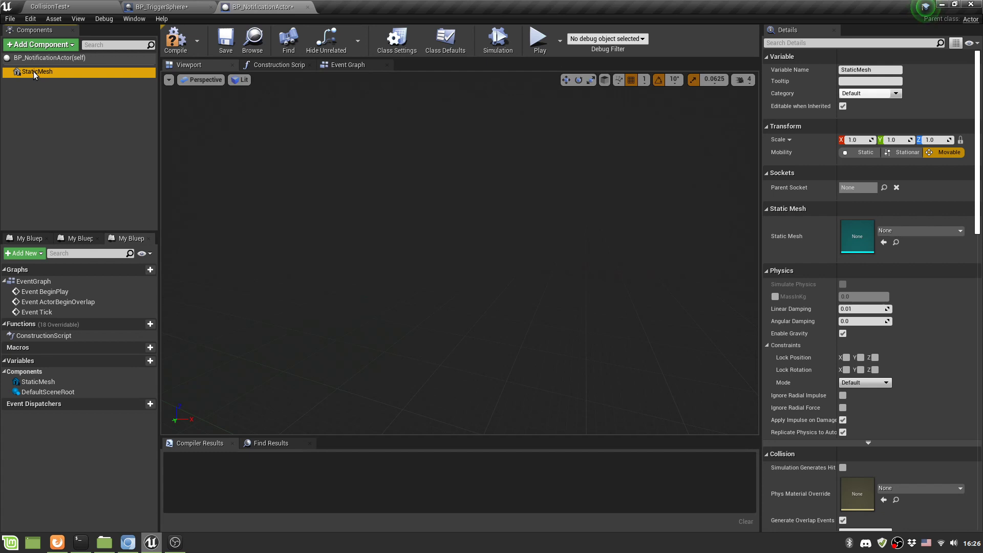
# Step: Assign the 1M_Cube mesh to the StaticMesh component and compile the blueprint
pyautogui.click(920, 233)
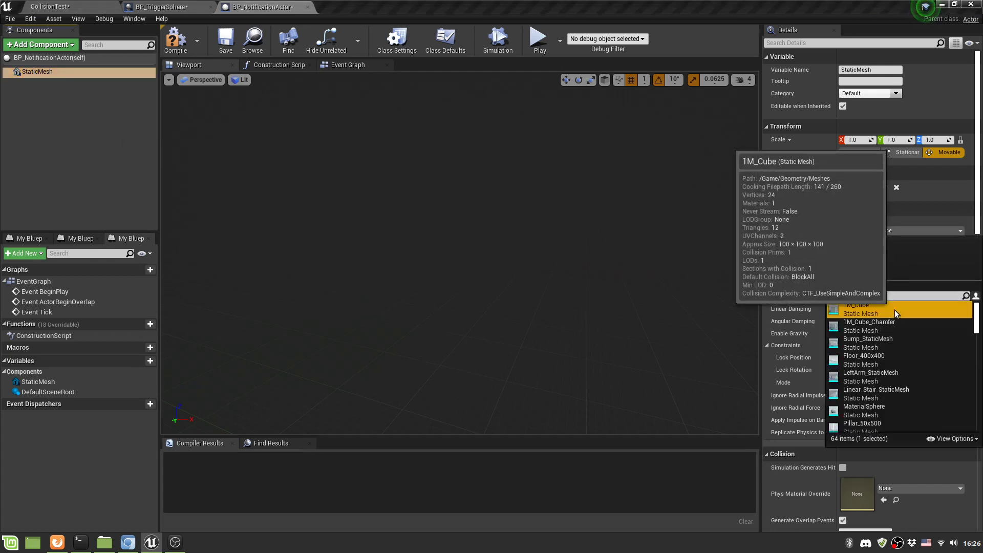
pyautogui.click(895, 309)
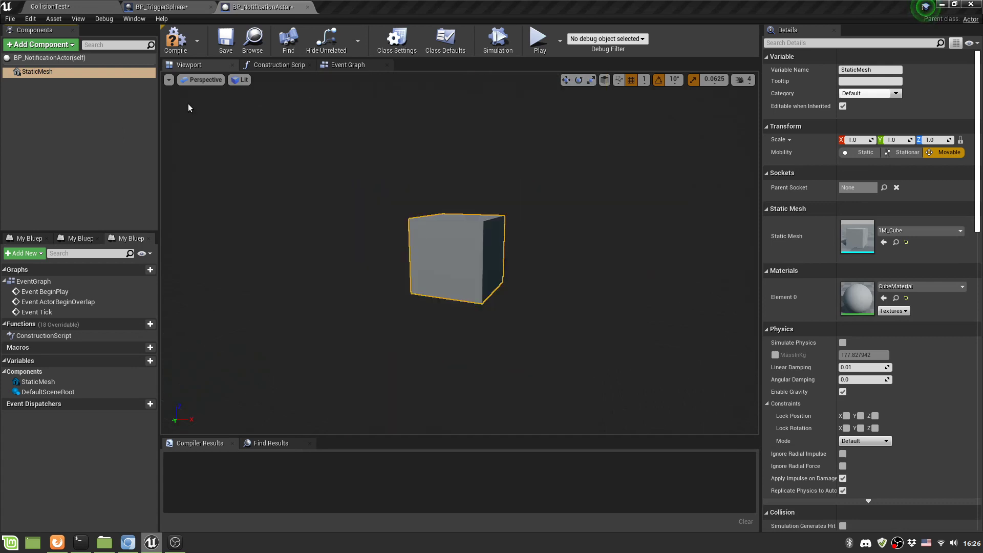
pyautogui.click(175, 39)
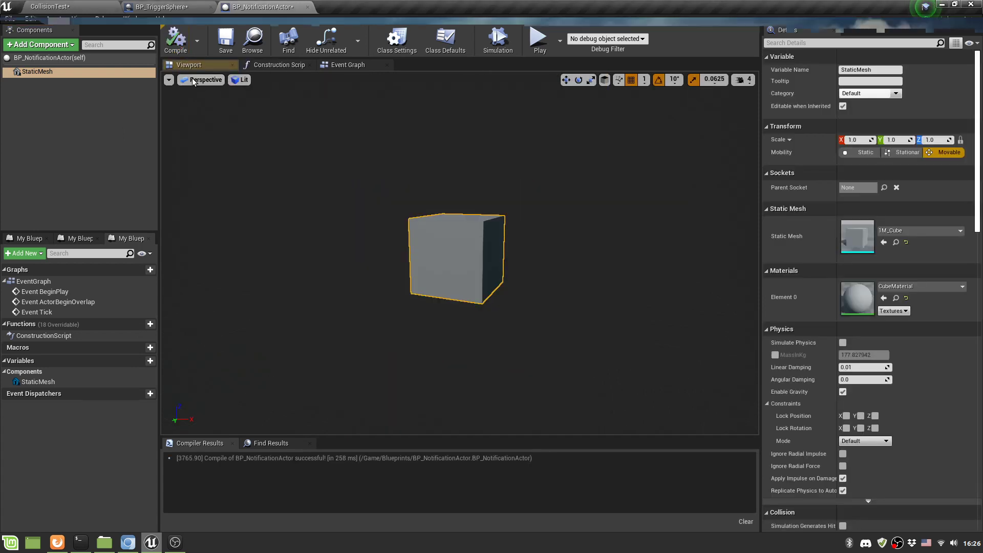
# Step: Add a Sphere Collision component under StaticMesh, scale it to 4 on all axes and compile
pyautogui.click(41, 45)
pyautogui.write('sphere coll')
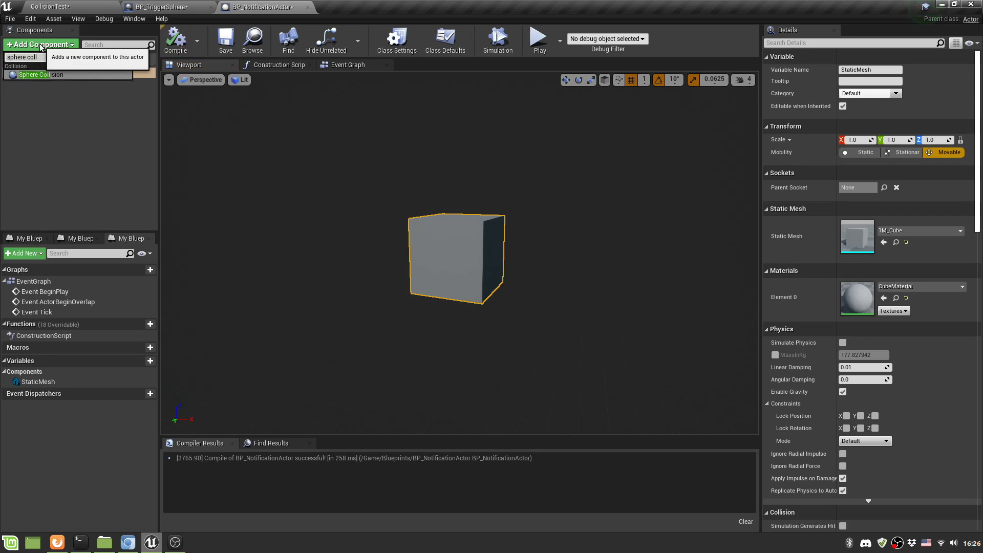
pyautogui.press('Return')
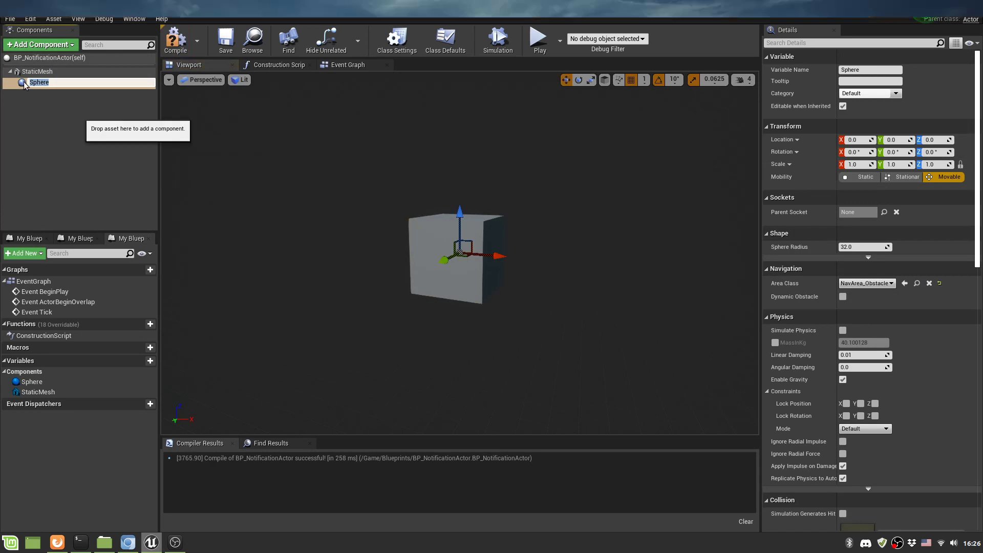
pyautogui.press('Return')
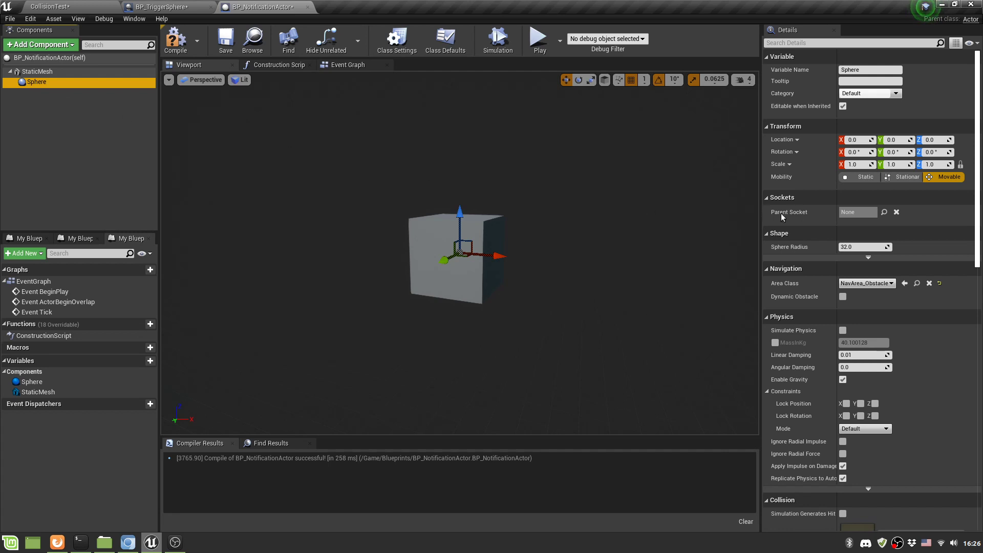
pyautogui.click(860, 164)
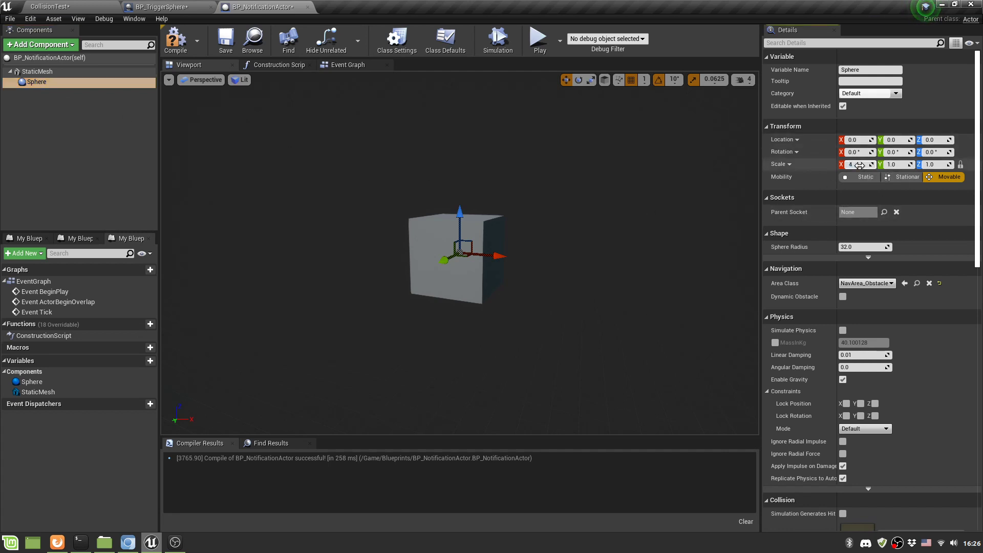
pyautogui.write('4')
pyautogui.press('Return')
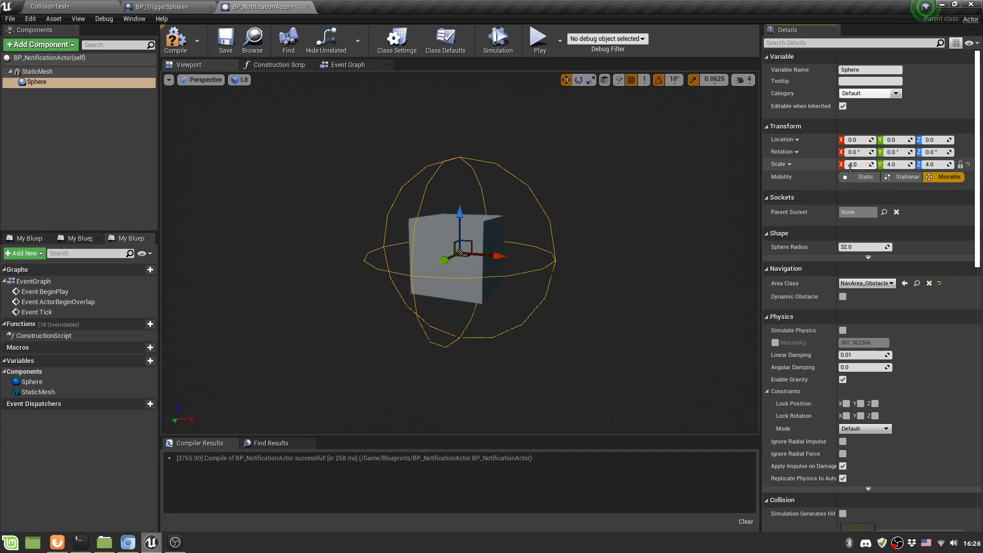
pyautogui.click(176, 41)
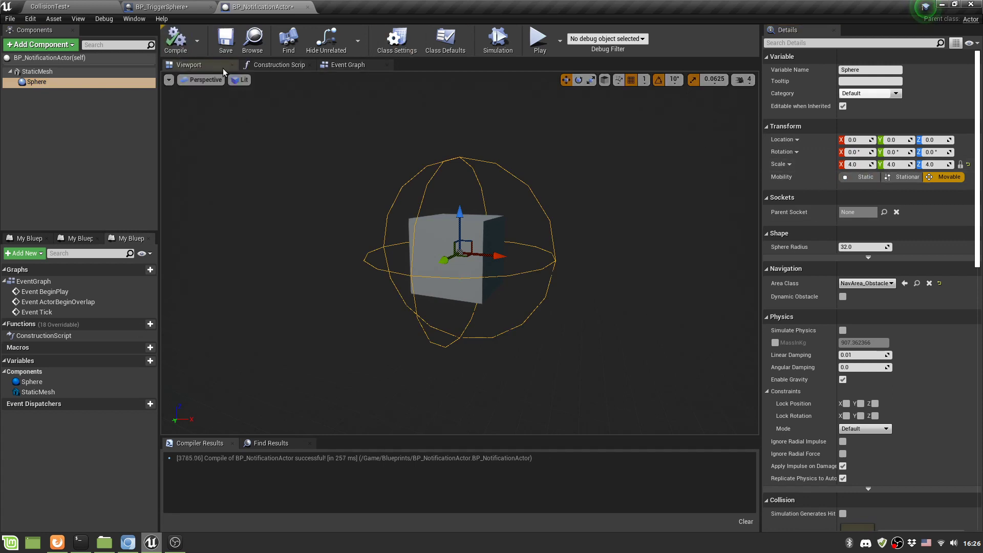
# Step: Delete the Event BeginPlay and Event Tick nodes from the BP_NotificationActor event graph
pyautogui.click(342, 64)
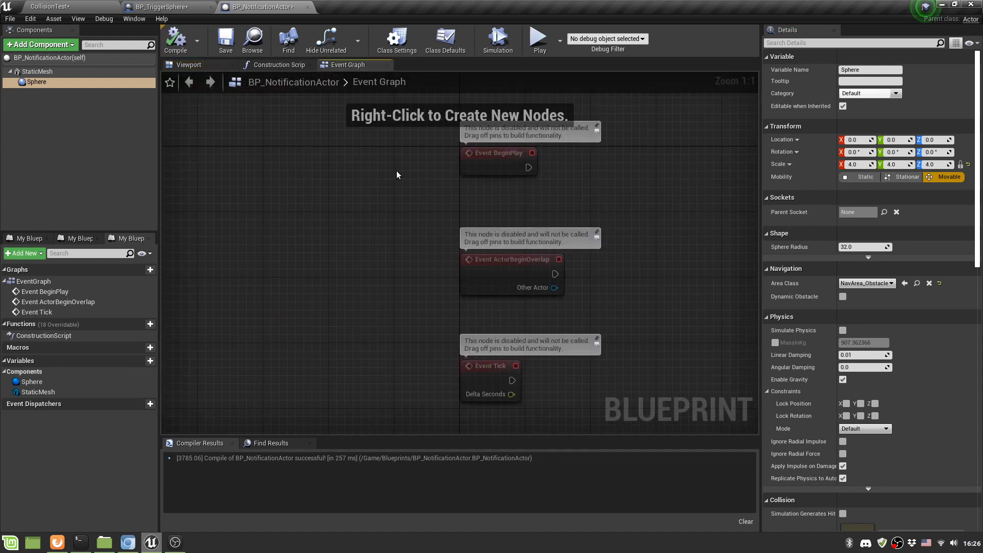
pyautogui.moveTo(431, 140); pyautogui.dragTo(576, 187)
pyautogui.press('Delete')
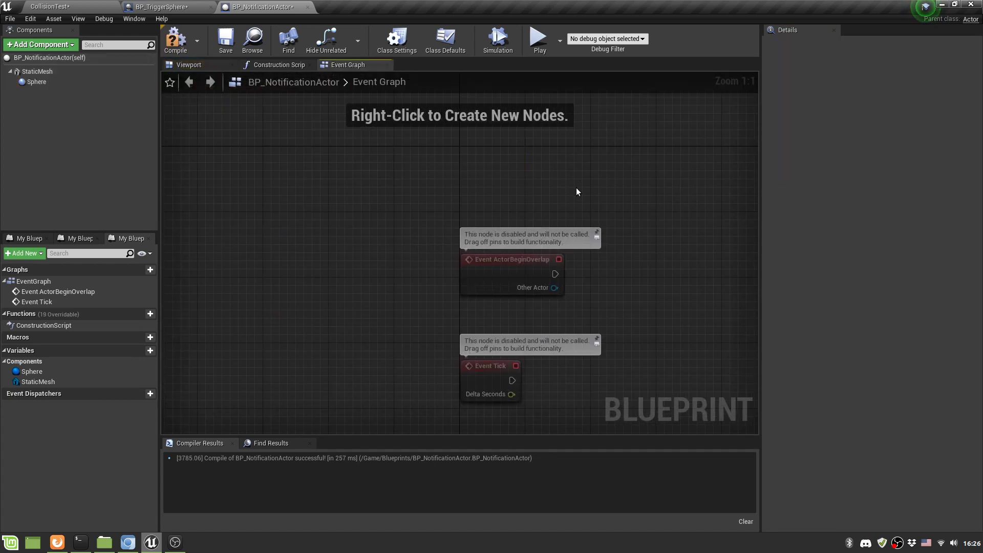
pyautogui.moveTo(424, 337); pyautogui.dragTo(603, 434)
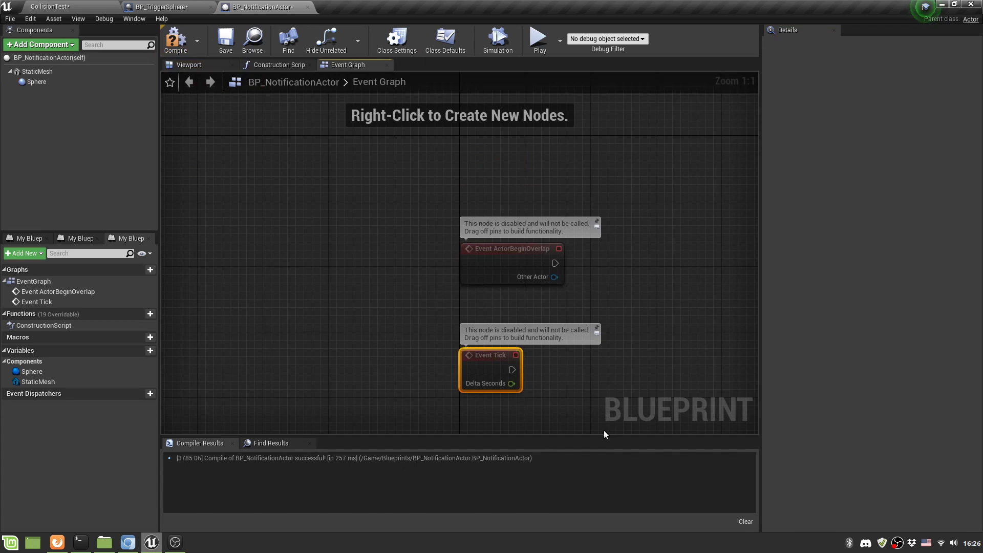
pyautogui.press('Delete')
# Step: Disable Start with Tick Enabled for BP_NotificationActor and save the blueprint
pyautogui.click(50, 57)
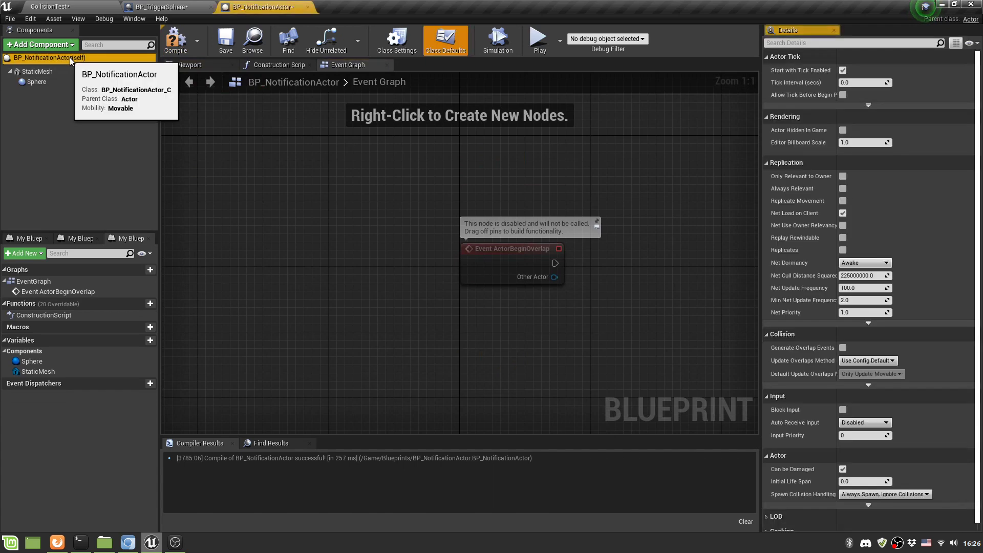
pyautogui.click(842, 70)
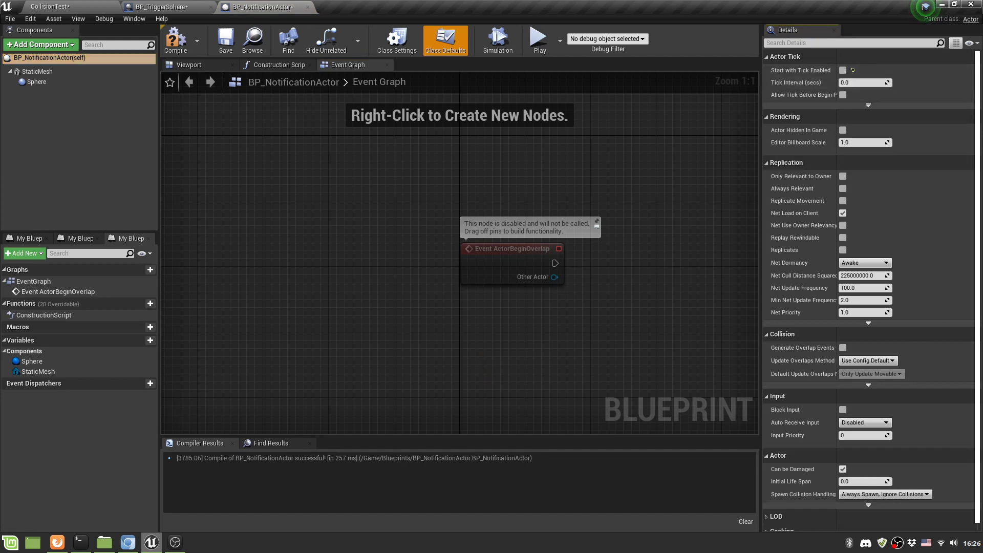
pyautogui.moveTo(639, 324); pyautogui.dragTo(413, 293, button='right')
pyautogui.hotkey('ctrl', 's')
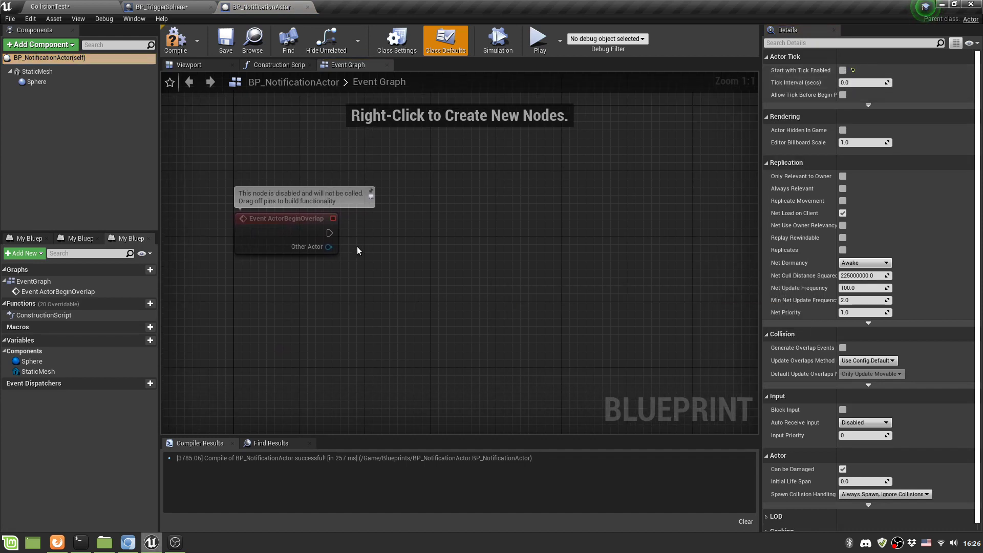
# Step: Add a Play Sound at Location node driven by Event ActorBeginOverlap and move it clear of the event node
pyautogui.moveTo(330, 233); pyautogui.dragTo(458, 234)
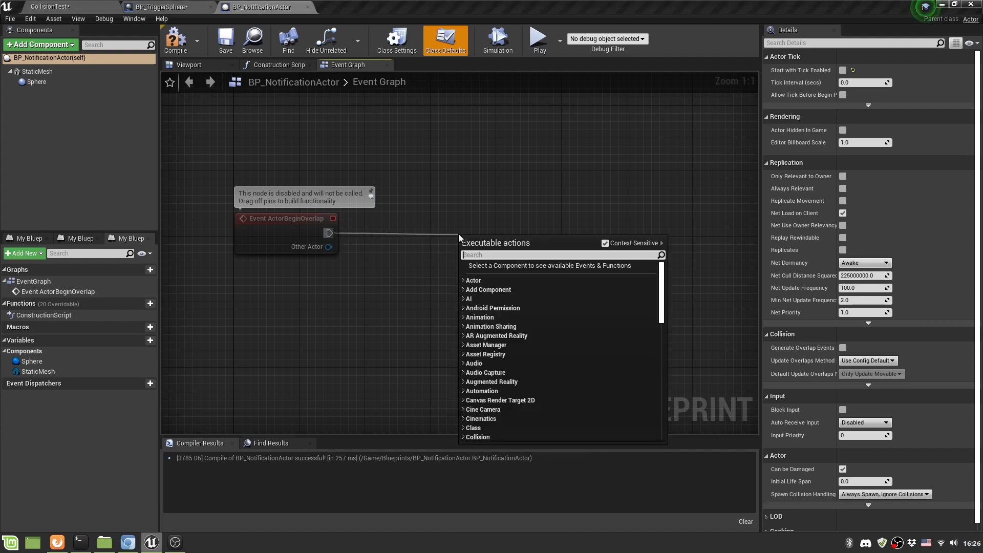
pyautogui.write('play ')
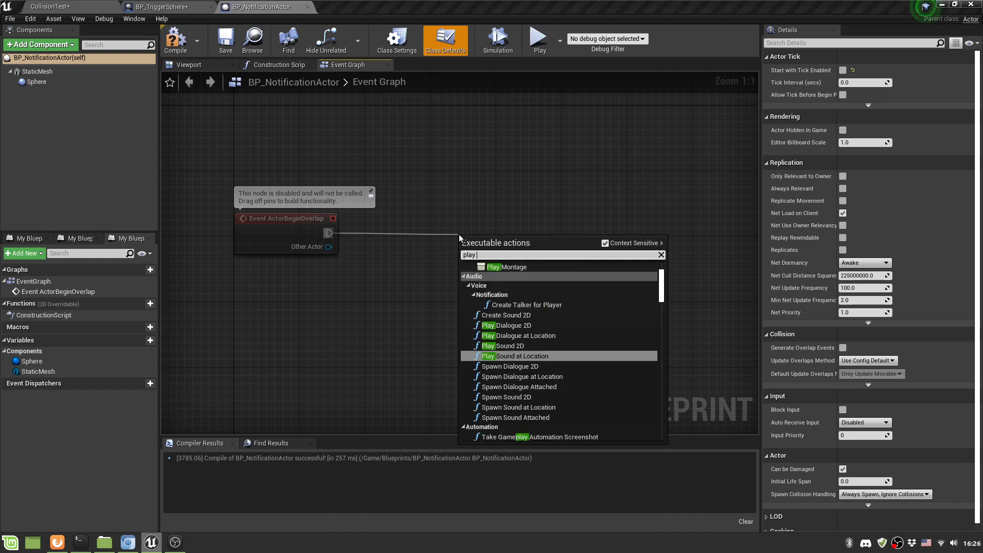
pyautogui.write('sound locatin')
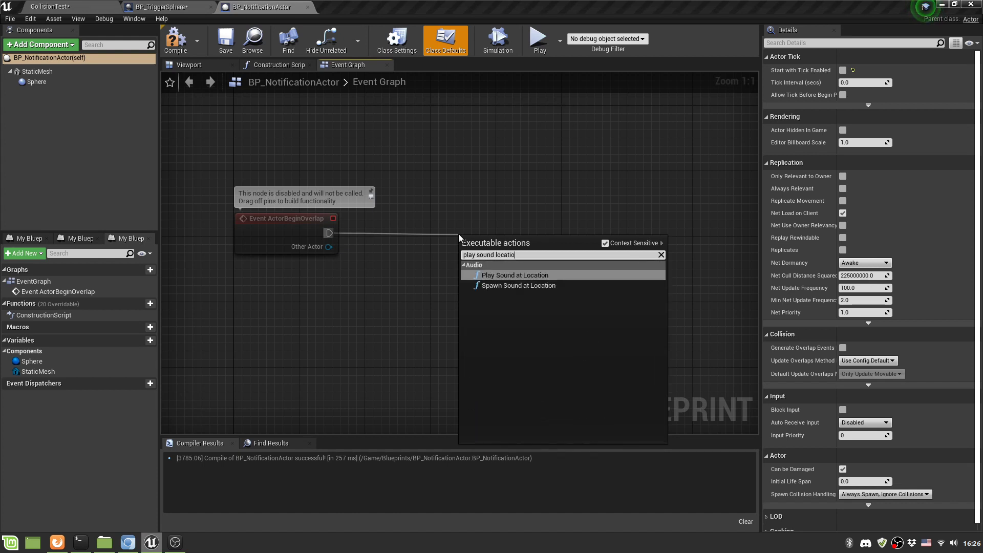
pyautogui.press('Return')
pyautogui.moveTo(464, 241); pyautogui.dragTo(512, 200)
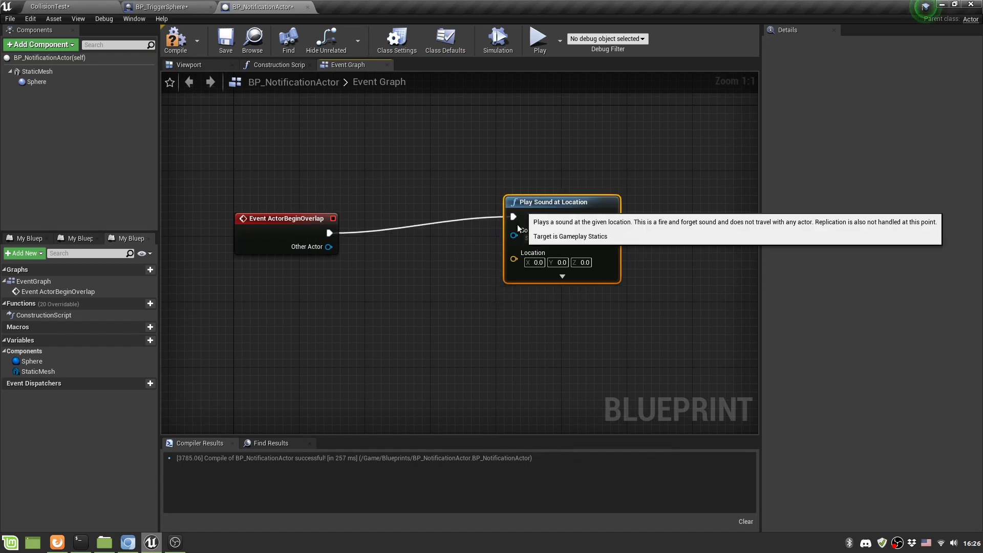
# Step: Promote the Sound input of Play Sound at Location to a variable named NotificationSound and place its node below the execution wire
pyautogui.rightClick(515, 235)
pyautogui.click(521, 250)
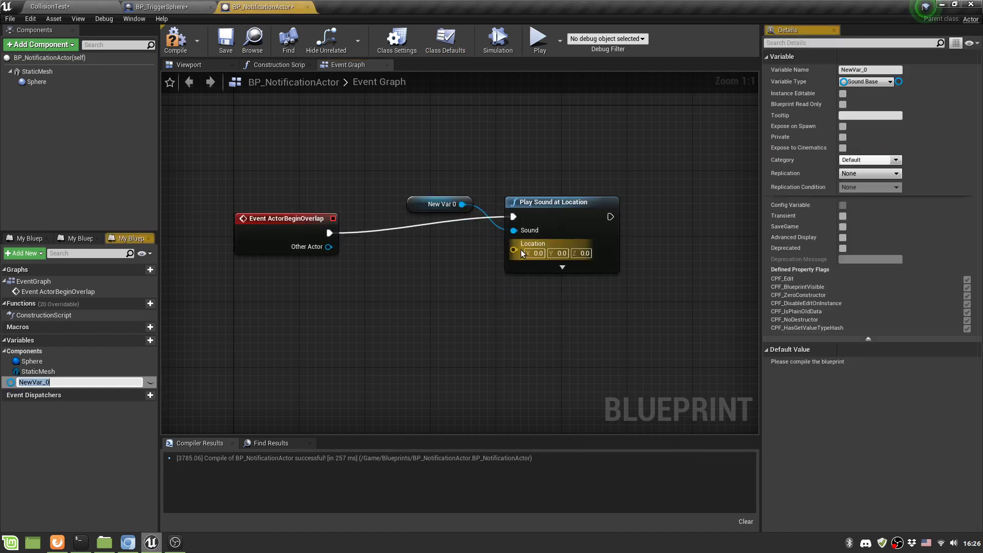
pyautogui.write('No')
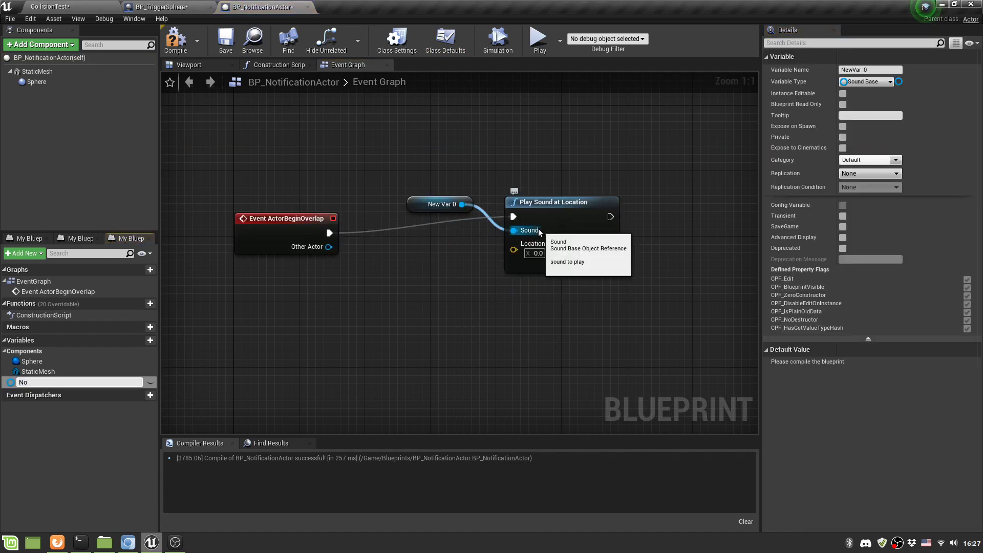
pyautogui.write('tificationSound')
pyautogui.press('Return')
pyautogui.click(420, 201)
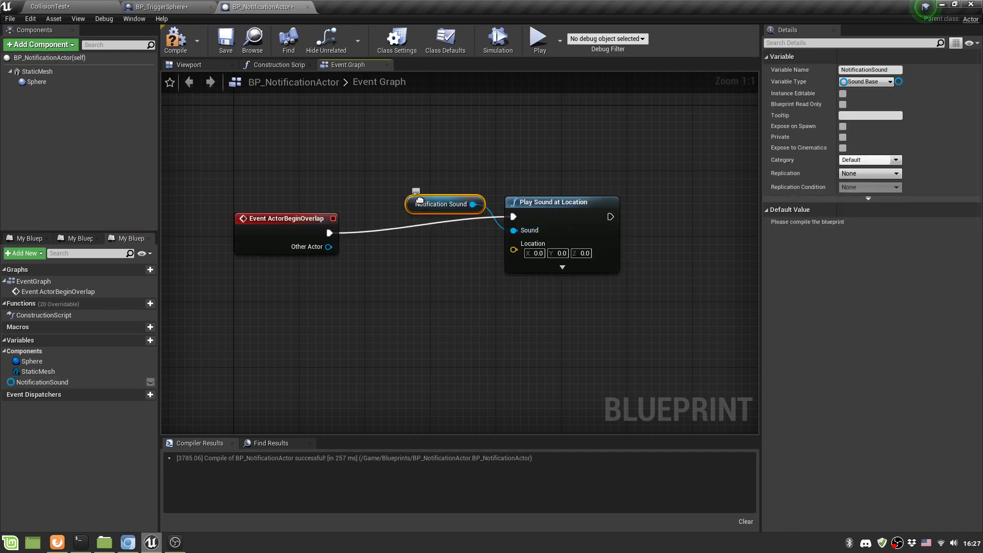
pyautogui.moveTo(419, 200); pyautogui.dragTo(379, 258)
# Step: Compile the blueprint and set the NotificationSound variable's default value to PowerupSoundCue
pyautogui.click(176, 40)
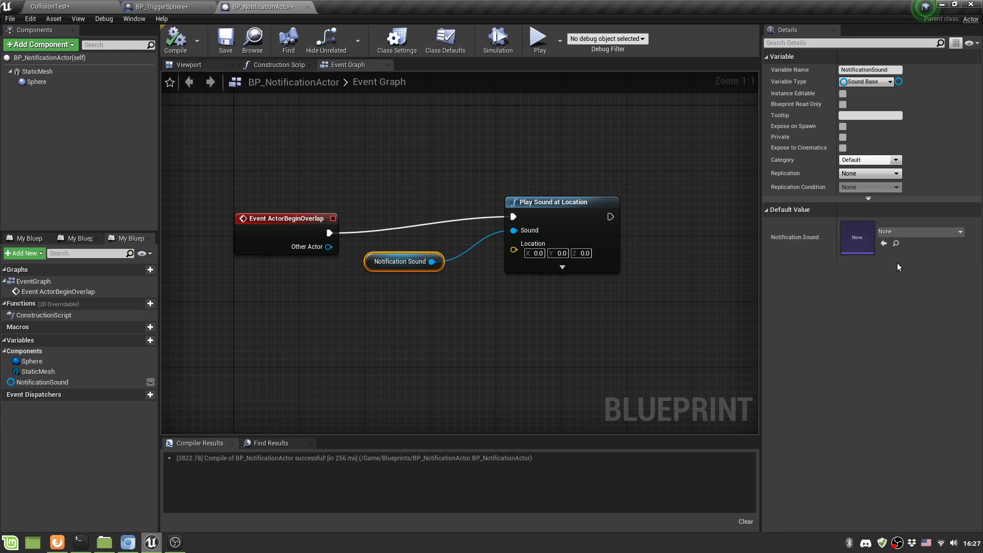
pyautogui.click(904, 235)
pyautogui.write('powe')
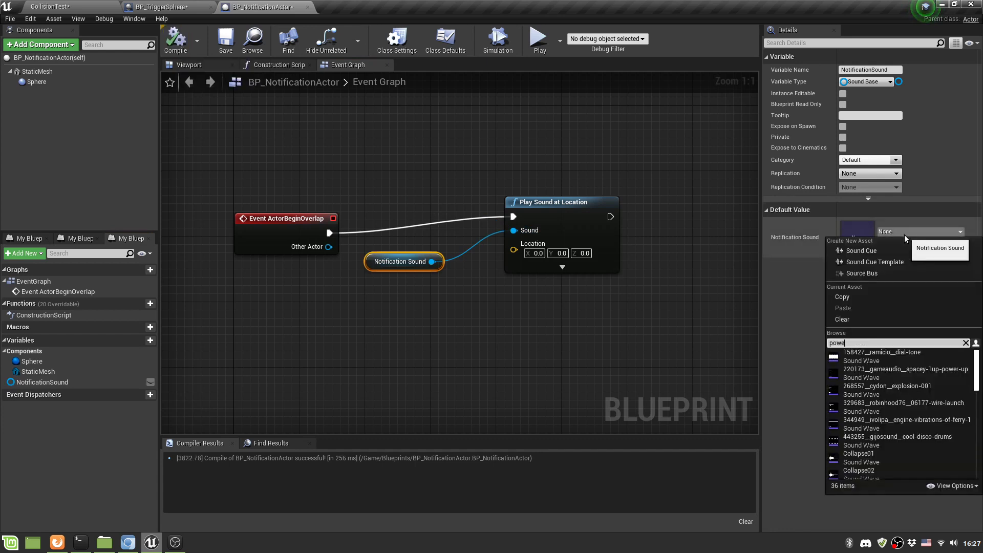
pyautogui.write('rup')
pyautogui.press('Return')
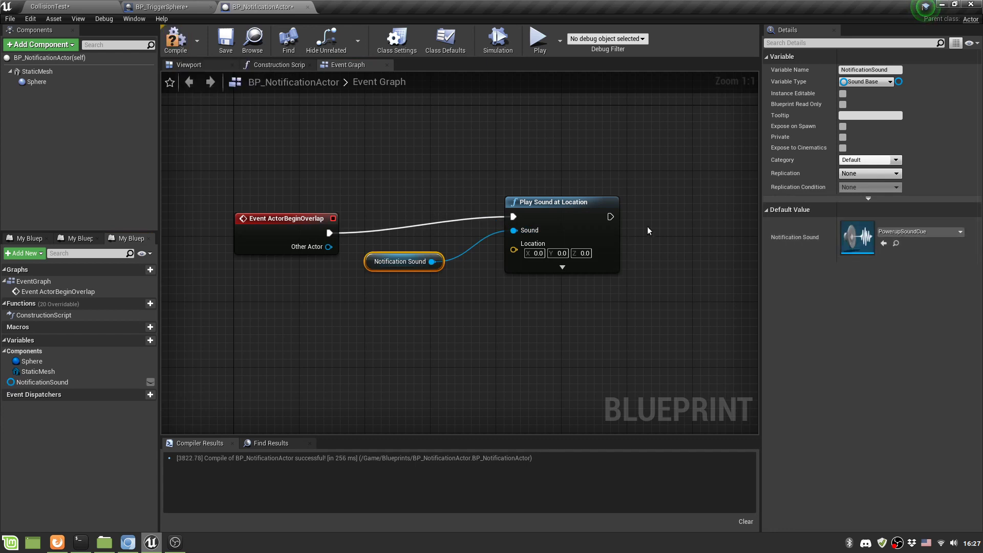
# Step: Add a GetActorLocation node, connect its Return Value to the sound node's Location input, then save and compile the blueprint
pyautogui.click(300, 342)
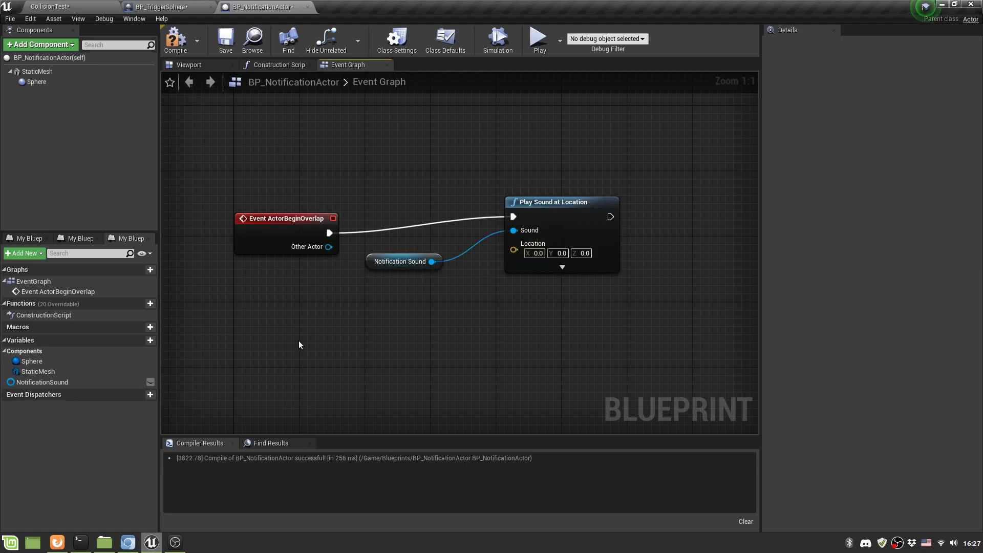
pyautogui.rightClick(299, 341)
pyautogui.write('get actor location')
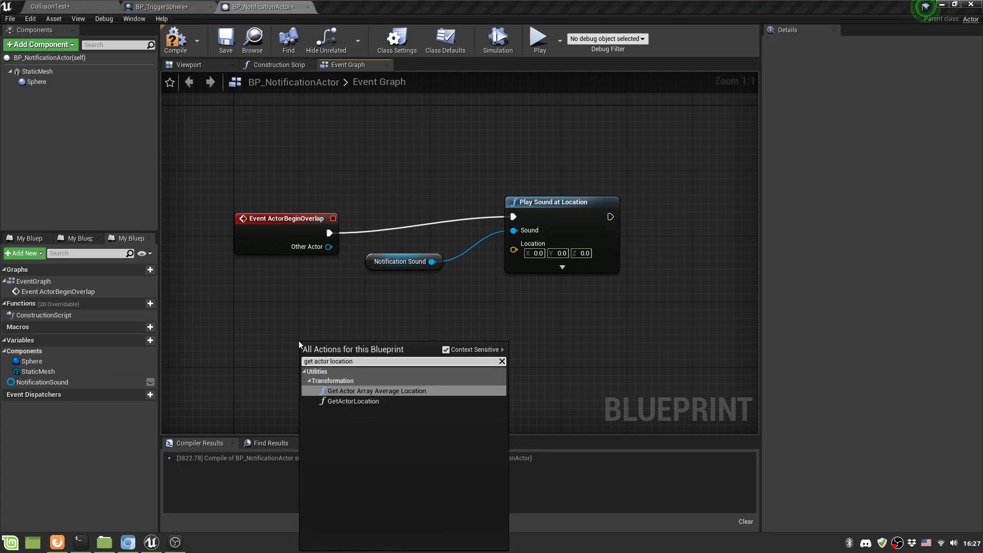
pyautogui.press('Down')
pyautogui.press('Return')
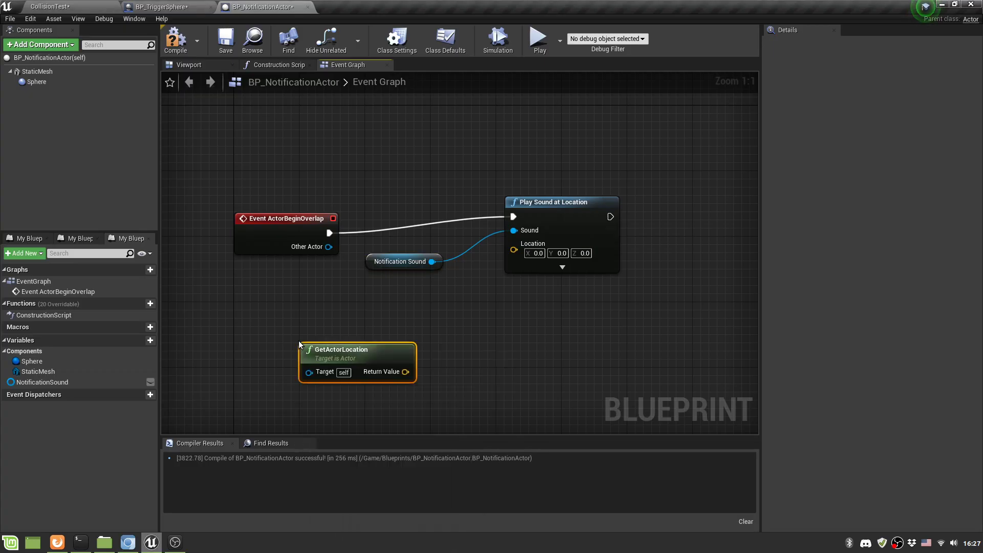
pyautogui.moveTo(405, 371); pyautogui.dragTo(513, 250)
pyautogui.moveTo(412, 350); pyautogui.dragTo(437, 307)
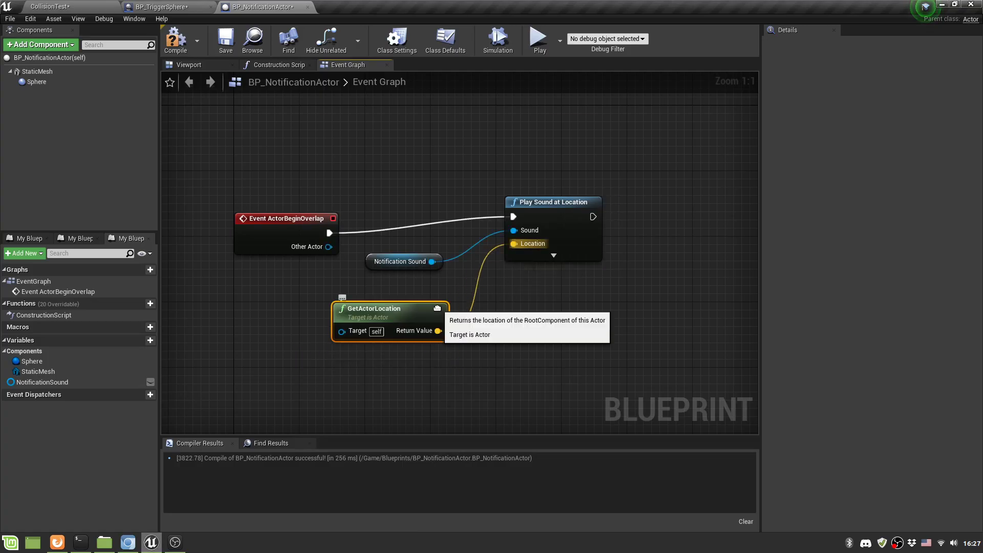
pyautogui.hotkey('ctrl', 's')
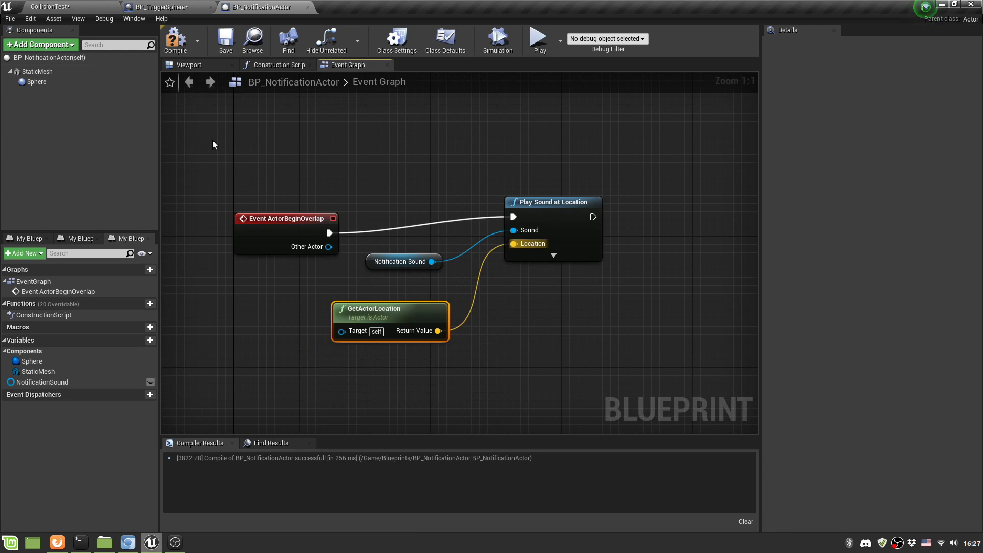
pyautogui.press('F7')
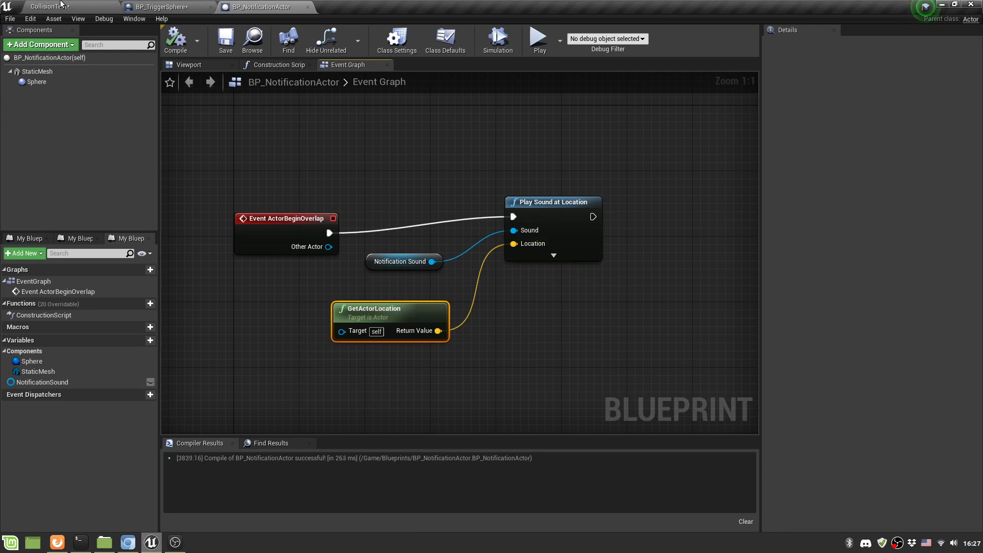
# Step: Place a BP_NotificationActor in the CollisionTest level near the existing cube and raise it to Z 53
pyautogui.click(89, 6)
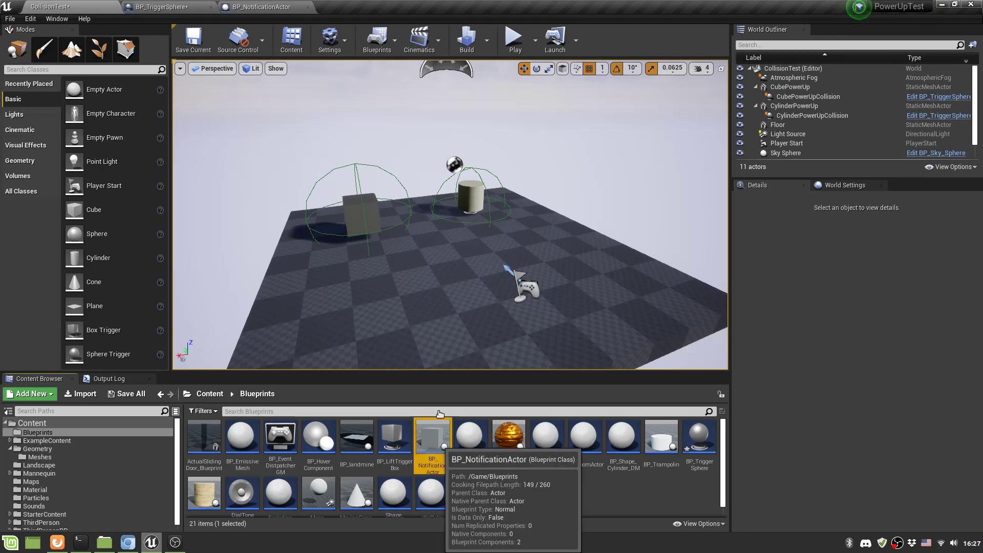
pyautogui.moveTo(443, 444); pyautogui.dragTo(296, 294)
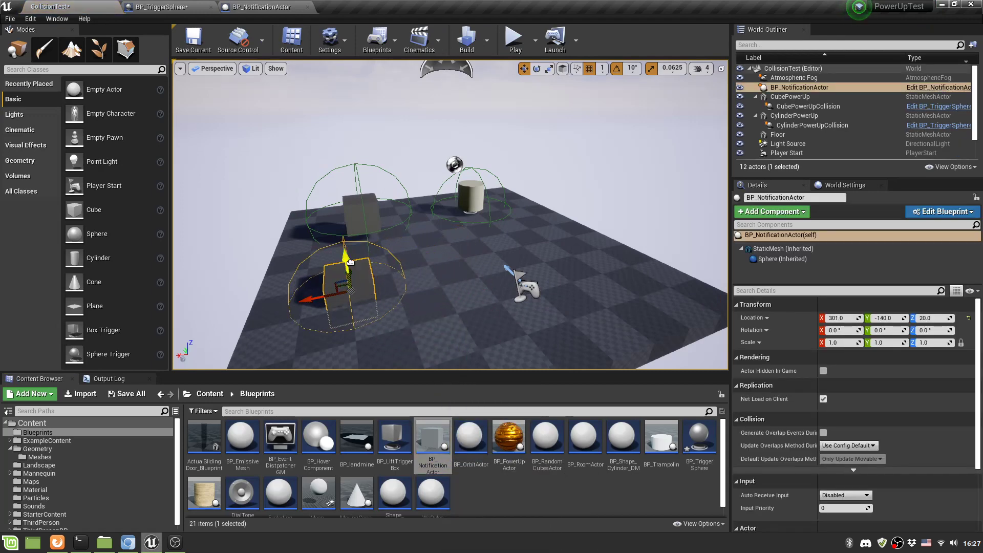
pyautogui.moveTo(347, 263); pyautogui.dragTo(343, 249)
pyautogui.moveTo(498, 316); pyautogui.dragTo(481, 314, button='right')
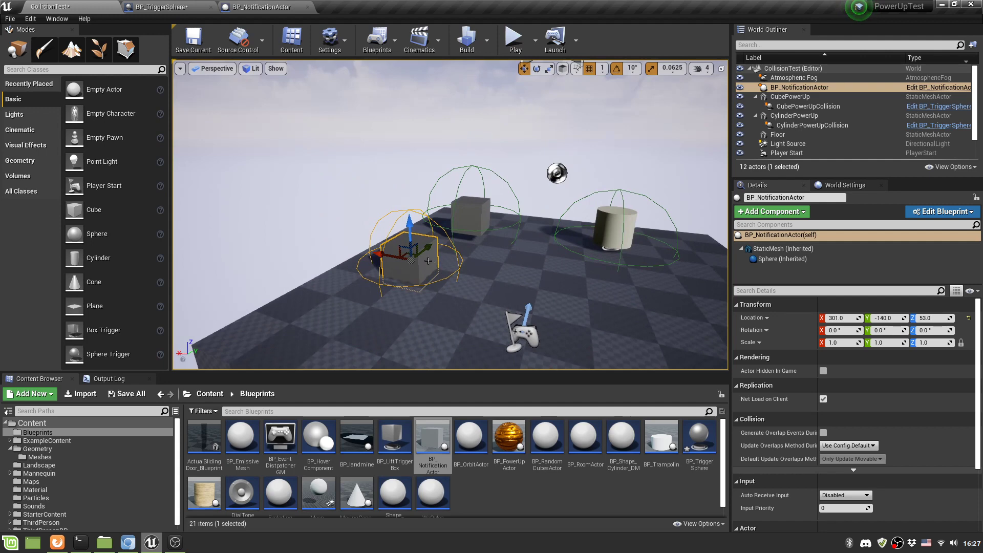
# Step: Rename the placed BP_NotificationActor in the level as CubeAndCollision
pyautogui.click(807, 92)
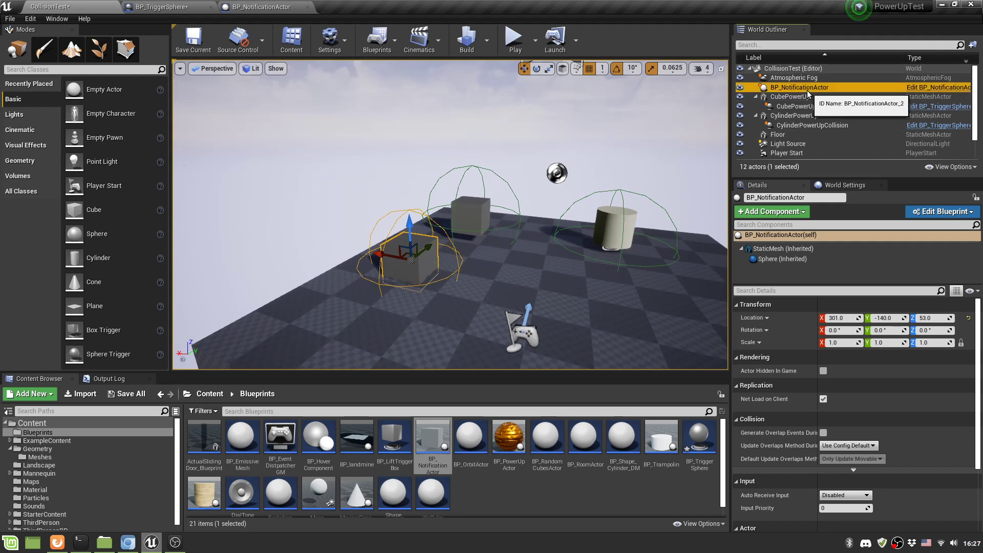
pyautogui.click(807, 91)
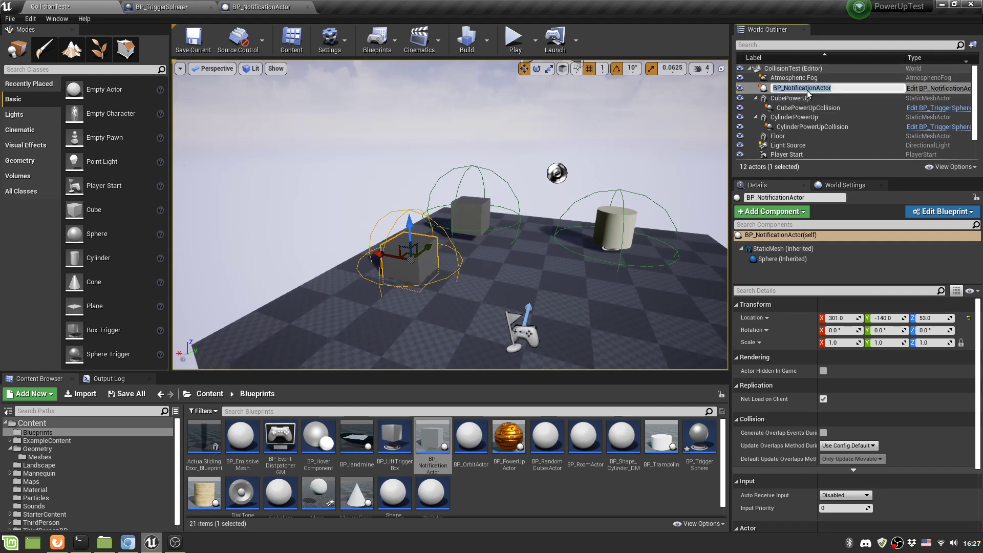
pyautogui.write('CubeAndCollision')
pyautogui.press('Return')
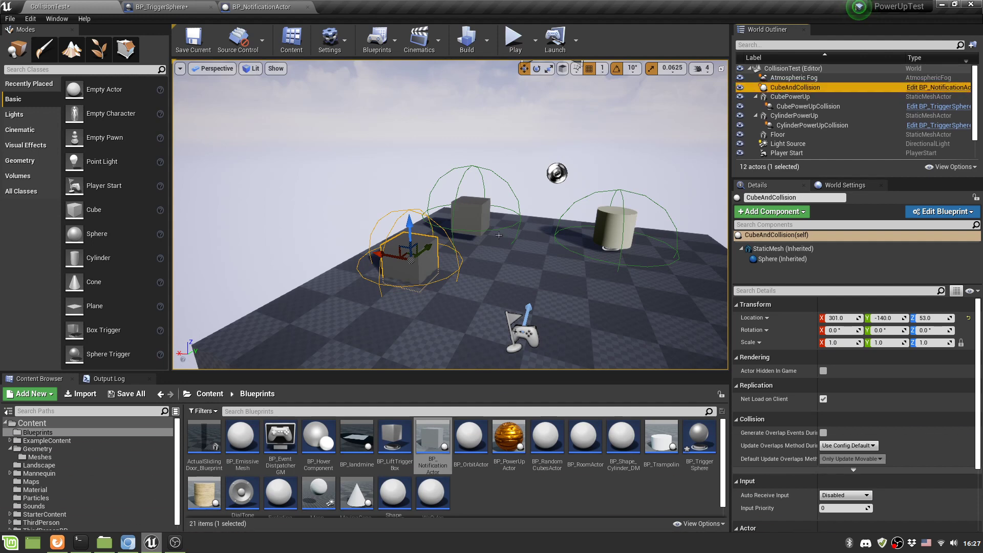
# Step: Change the placed notification actor's StaticMesh component to the Shape_Pipe mesh and rename the actor as SMeshAndCollision
pyautogui.click(418, 248)
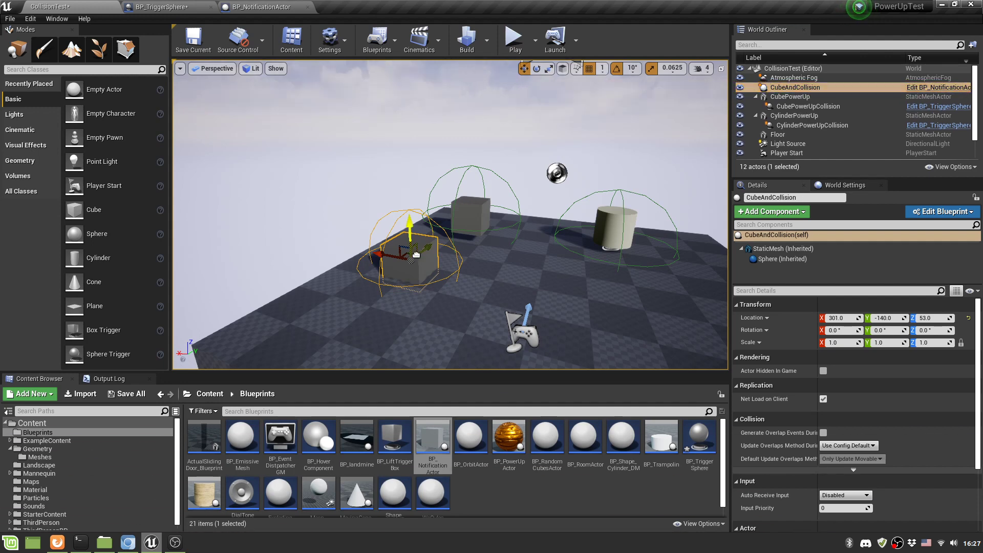
pyautogui.click(779, 248)
pyautogui.click(886, 400)
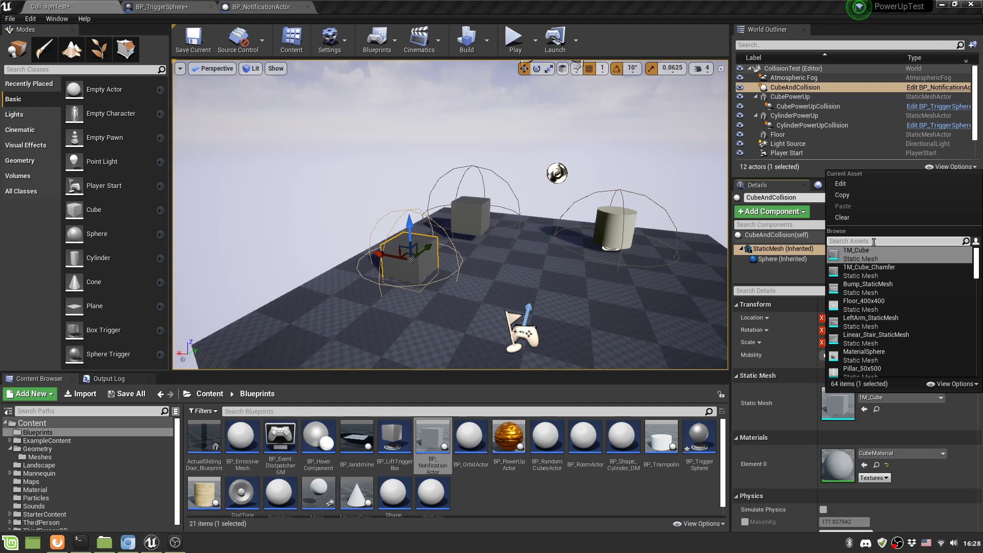
pyautogui.write('e')
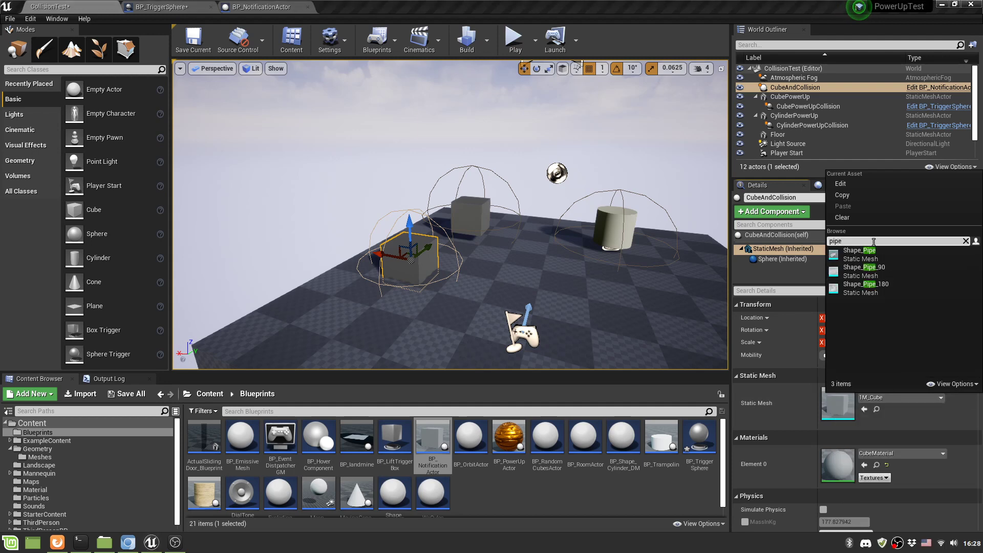
pyautogui.click(851, 254)
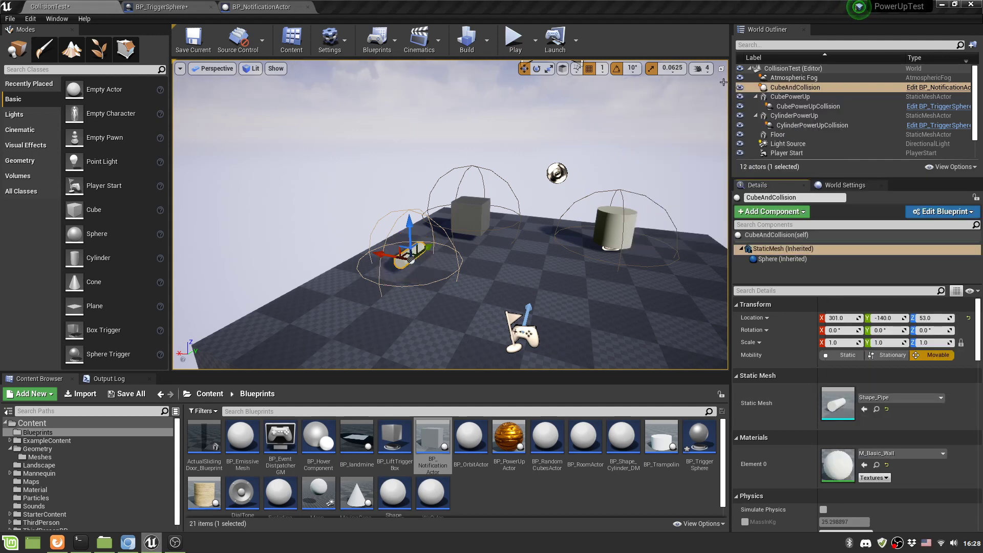
pyautogui.click(789, 88)
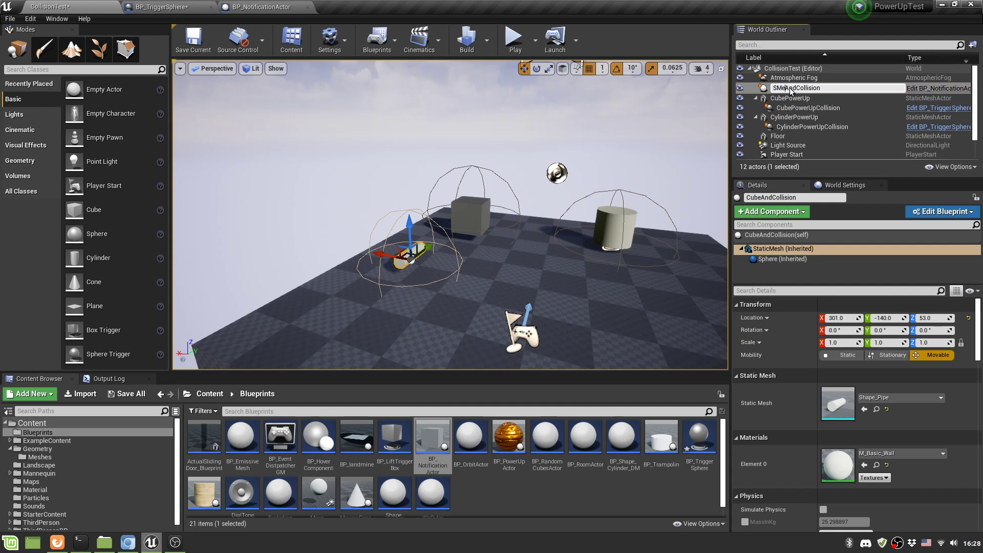
pyautogui.press('Return')
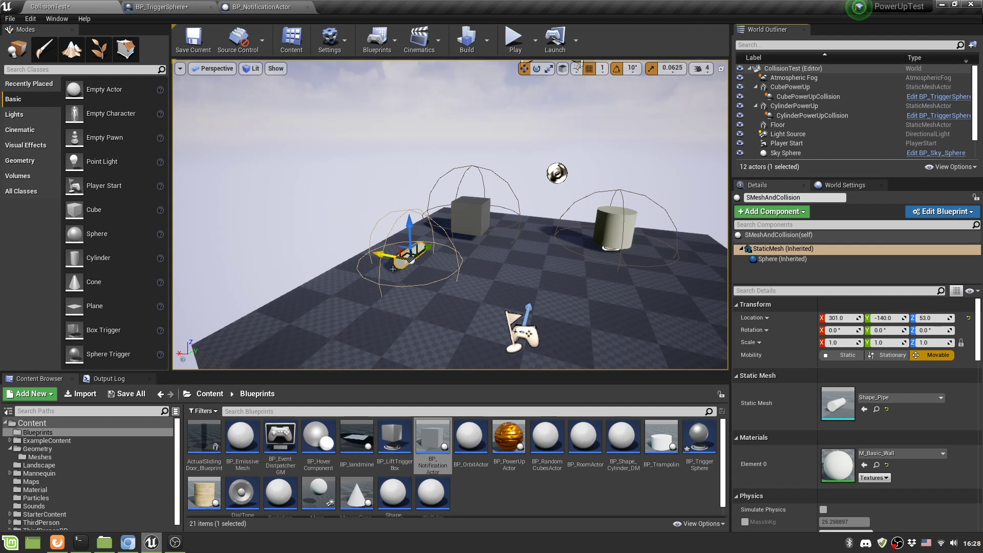
# Step: Select SMeshAndCollision in the level and review the properties of its Sphere and StaticMesh components
pyautogui.click(393, 269)
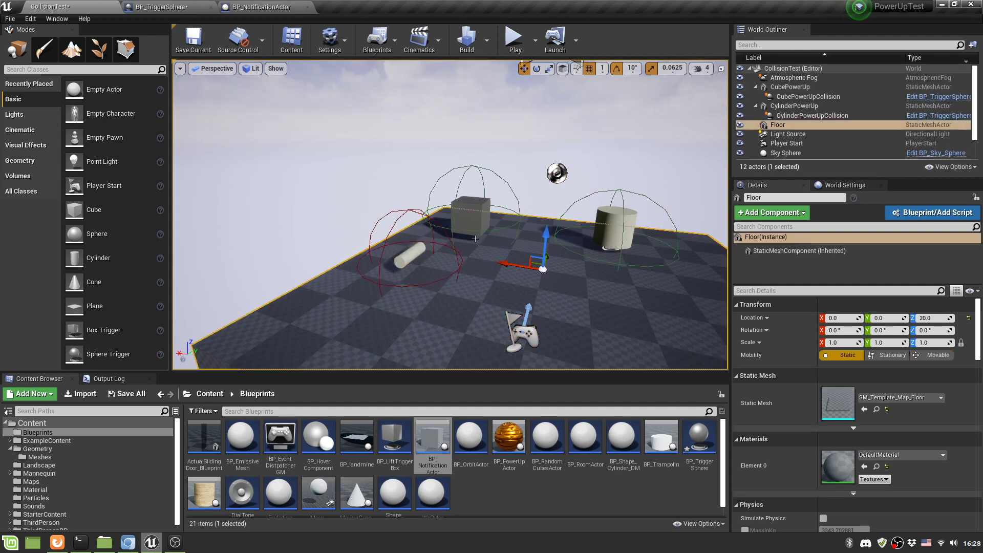
pyautogui.click(414, 255)
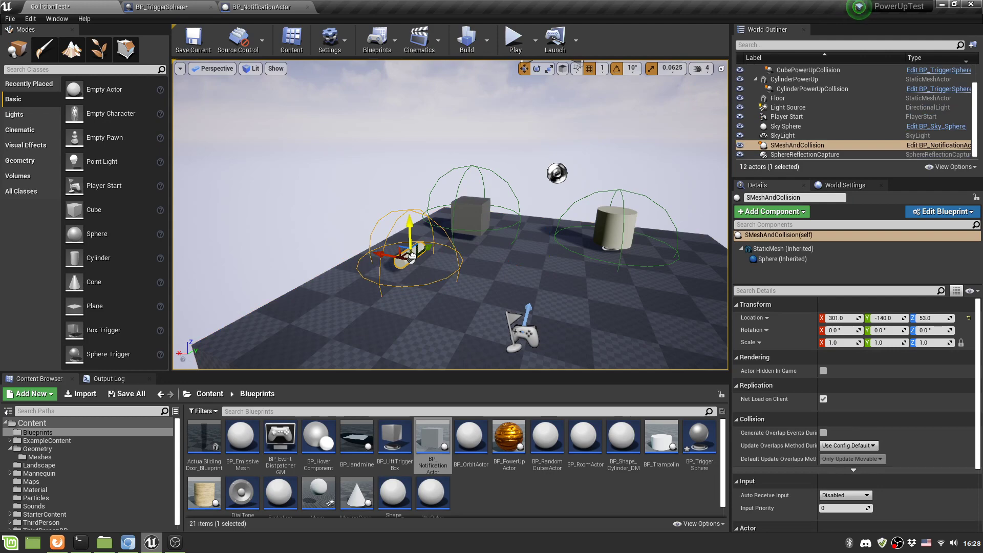
pyautogui.click(776, 260)
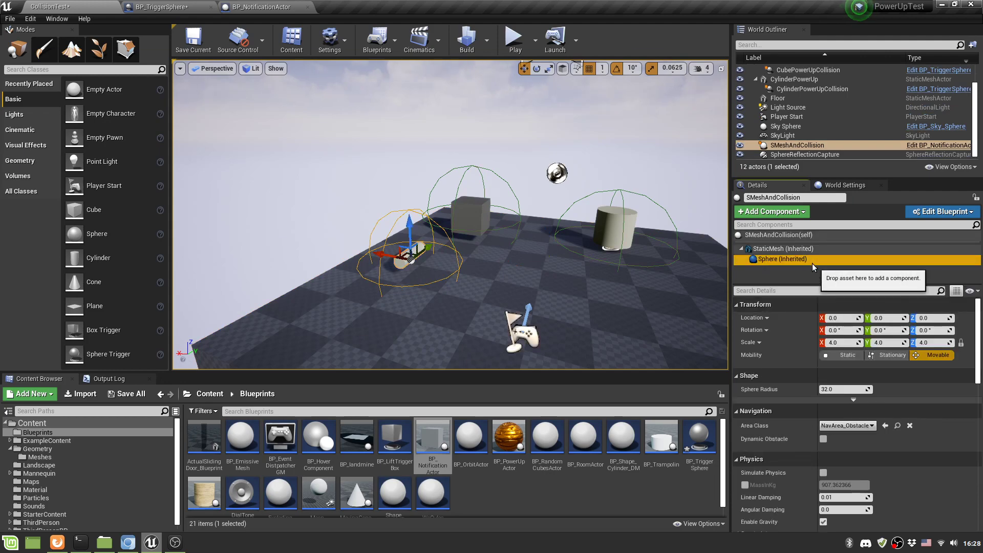
pyautogui.click(791, 248)
pyautogui.scroll(-6, 891, 390)
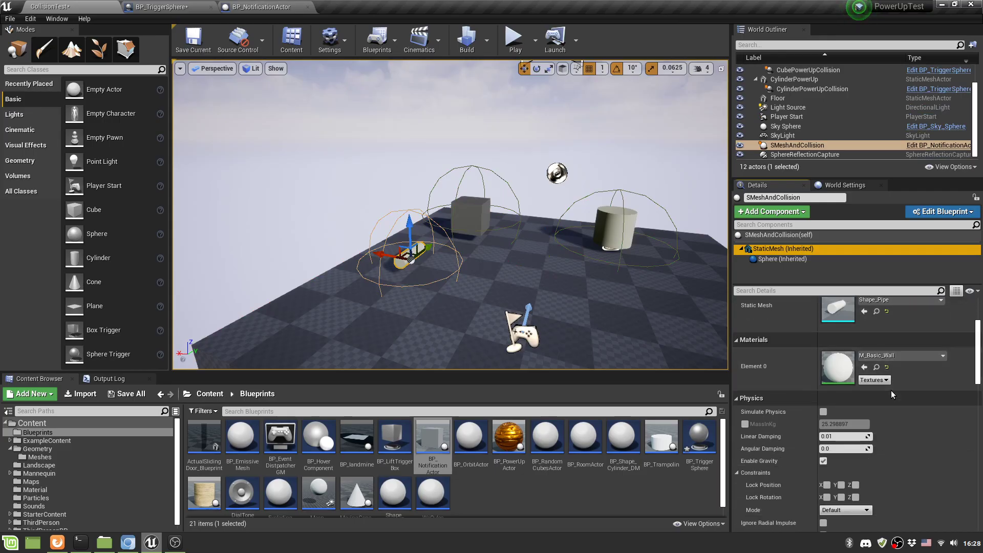
pyautogui.scroll(6, 891, 406)
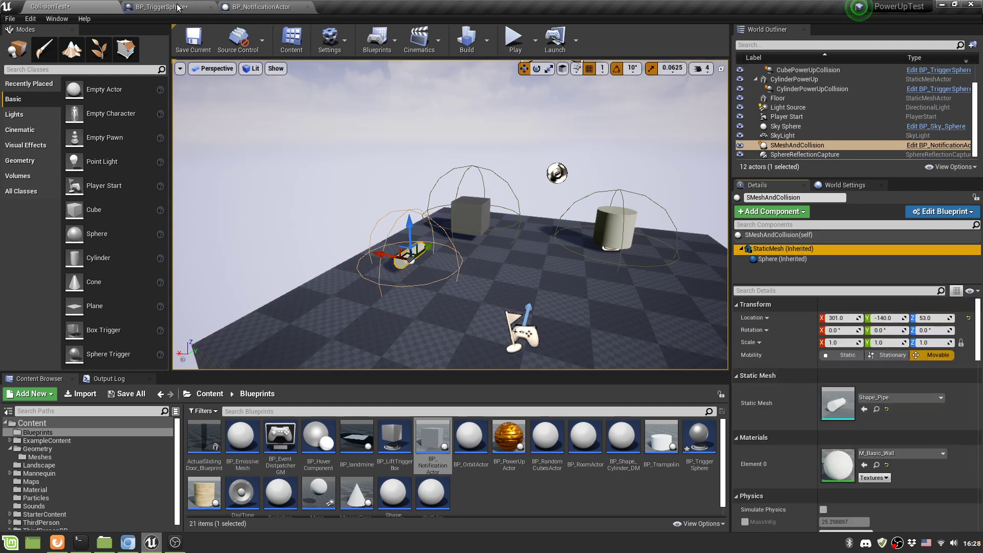
# Step: Make the NotificationSound variable instance editable in BP_NotificationActor
pyautogui.click(261, 6)
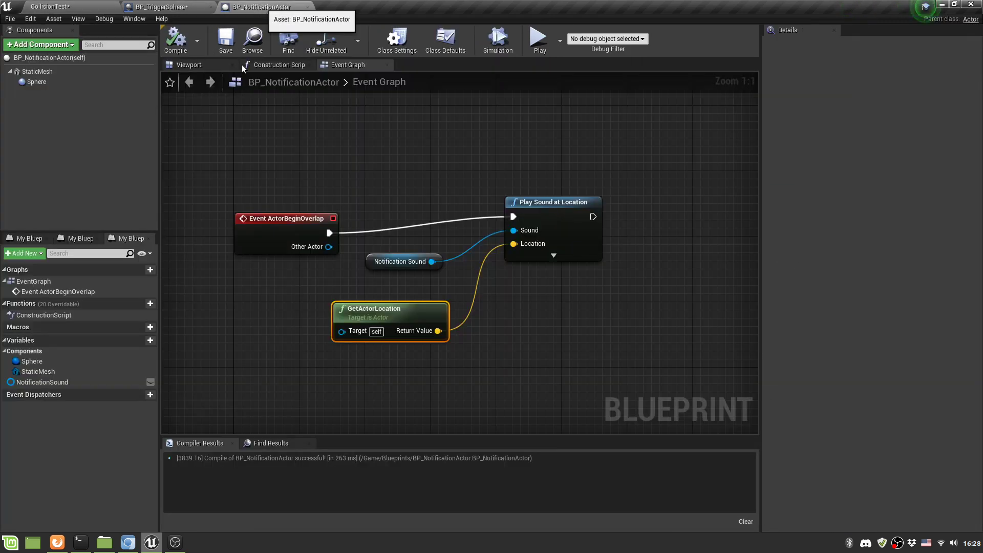
pyautogui.click(389, 263)
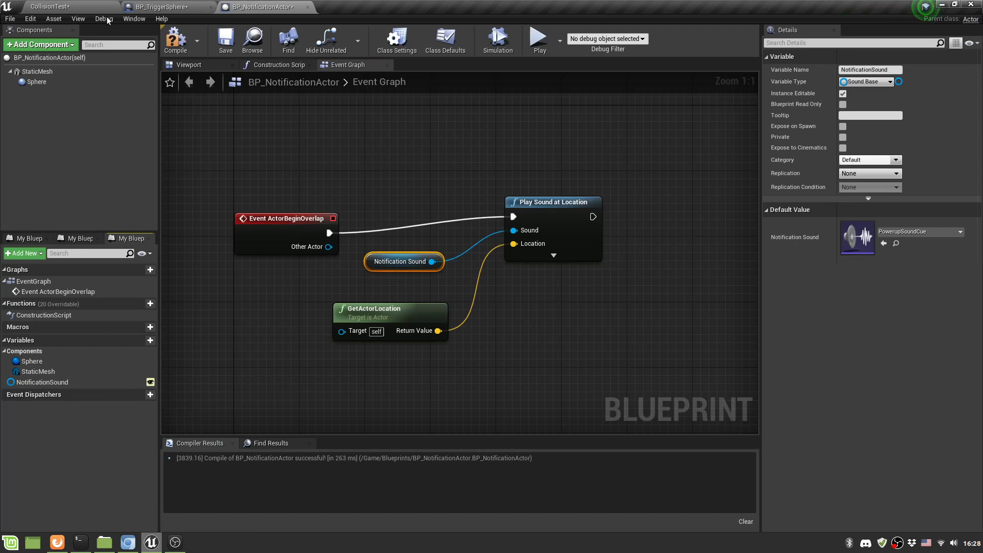
# Step: Select the root of SMeshAndCollision in the level and check that its Notification Sound property is exposed
pyautogui.click(95, 6)
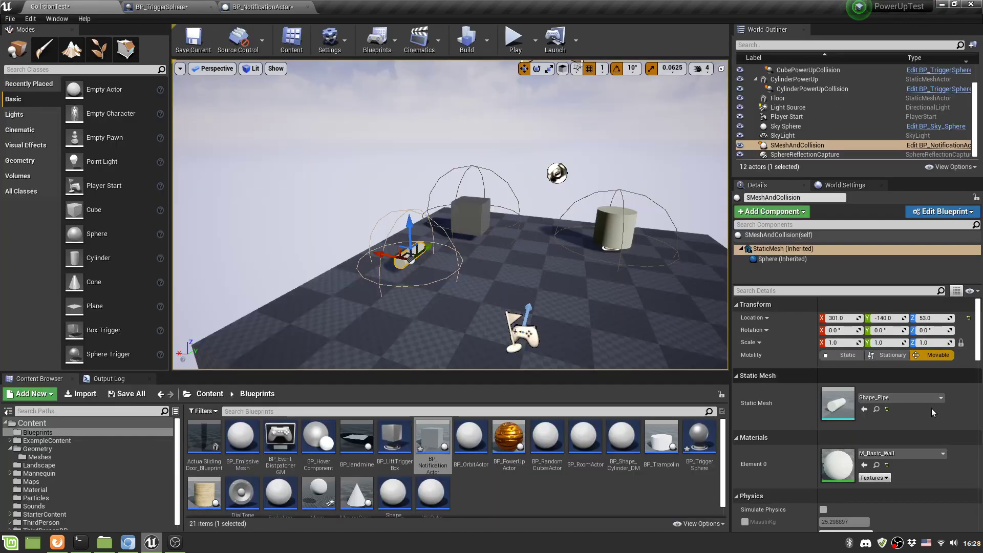
pyautogui.scroll(-3, 933, 422)
pyautogui.scroll(3, 932, 421)
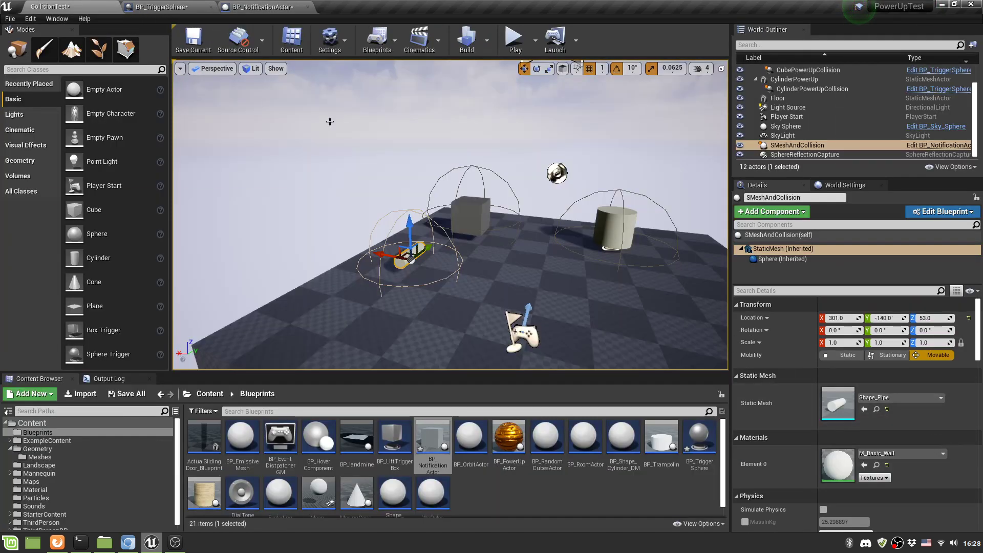
pyautogui.click(256, 6)
pyautogui.click(72, 6)
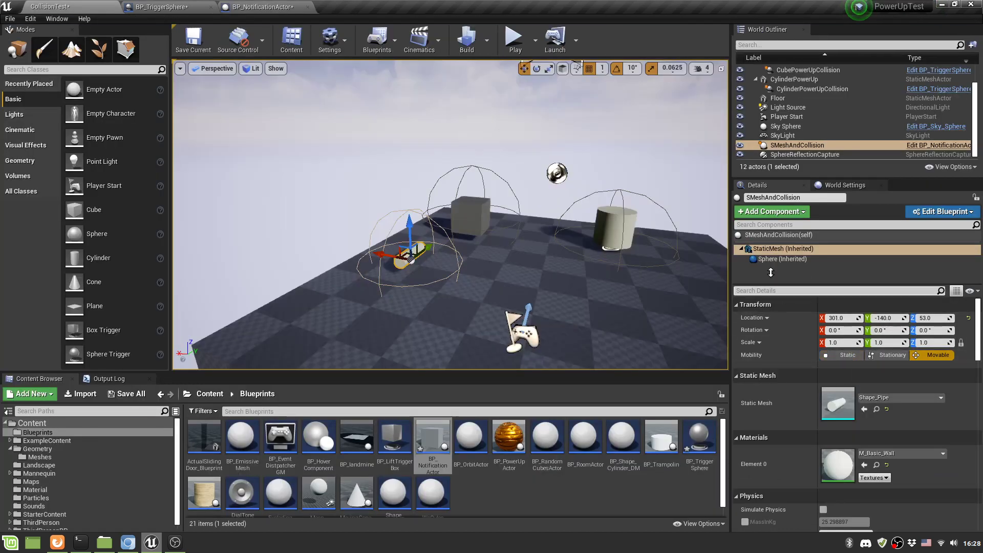
pyautogui.click(780, 234)
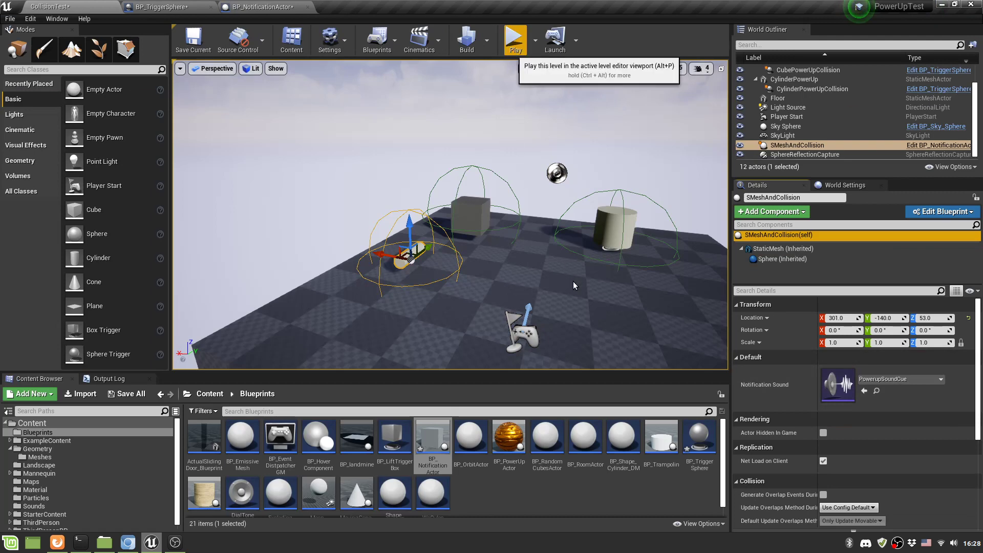
# Step: Play the level, move the pawn through the pipe notification actor to test its overlap sound, and stop playing
pyautogui.hotkey('alt', 'p')
pyautogui.press('w')
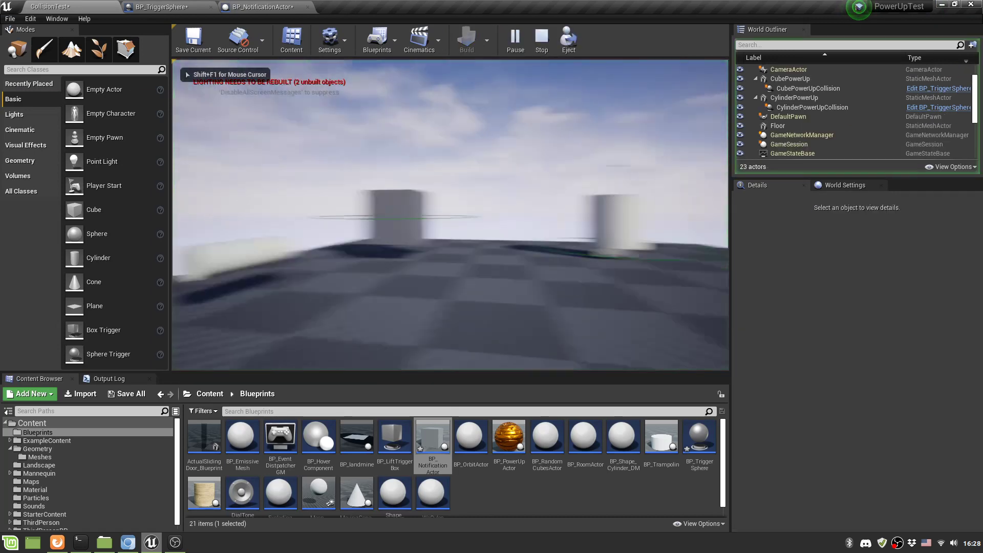
pyautogui.press('w')
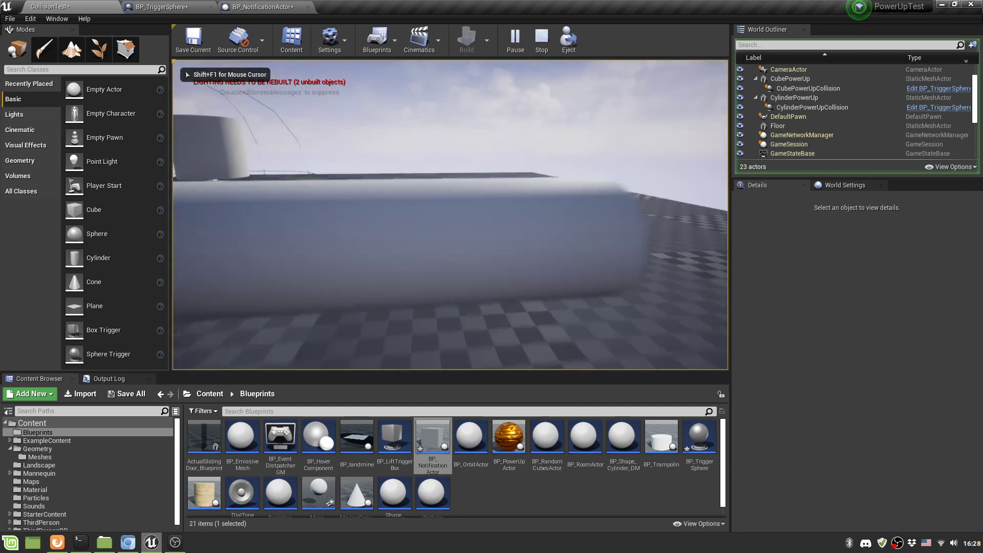
pyautogui.press('w')
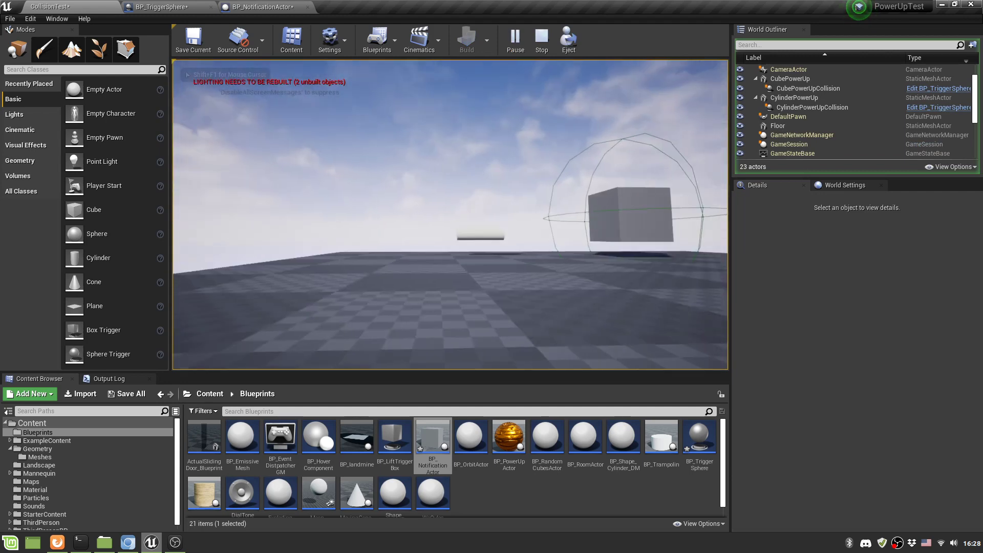
pyautogui.press('Escape')
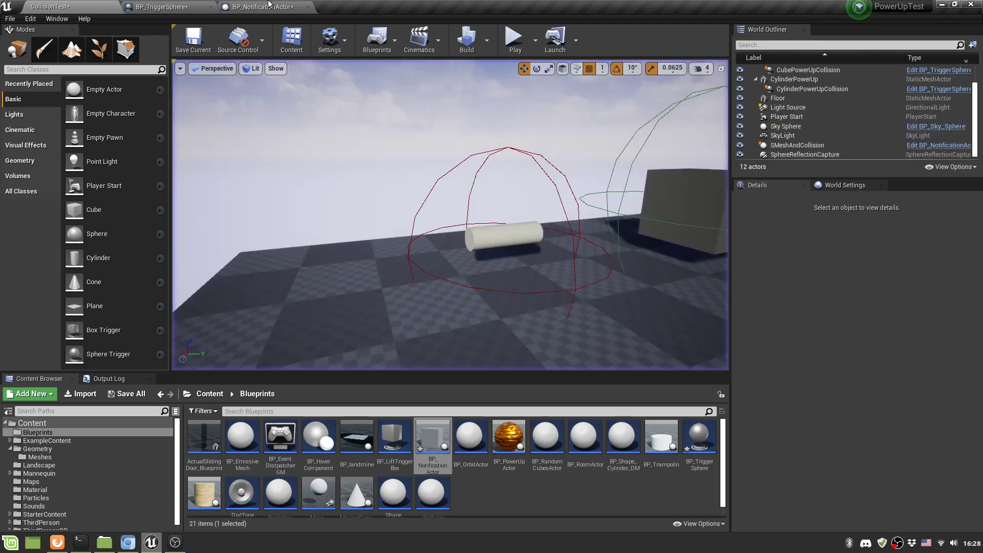
# Step: Disable Hidden in Game on the Sphere component of BP_NotificationActor and compile the blueprint
pyautogui.click(259, 7)
pyautogui.click(37, 82)
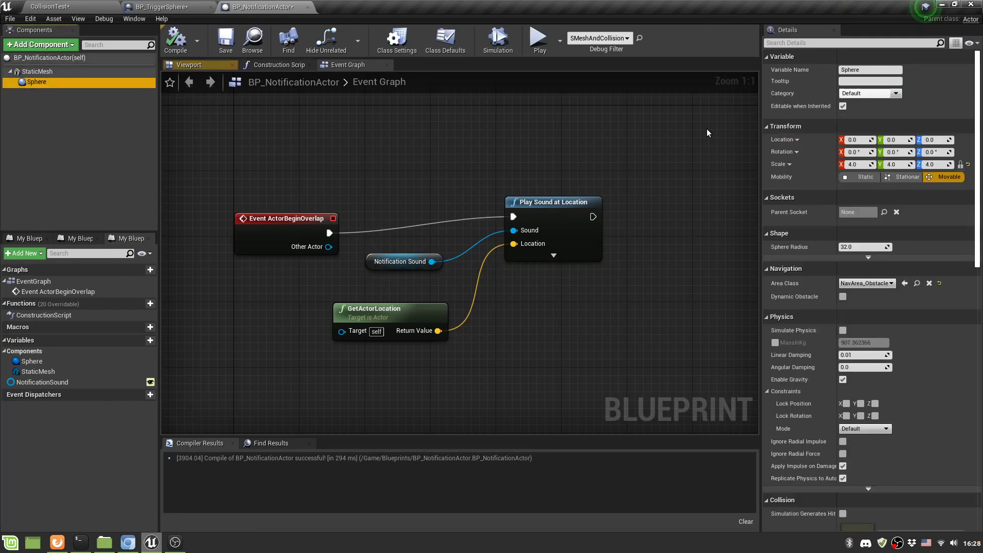
pyautogui.click(823, 42)
pyautogui.write('hidd')
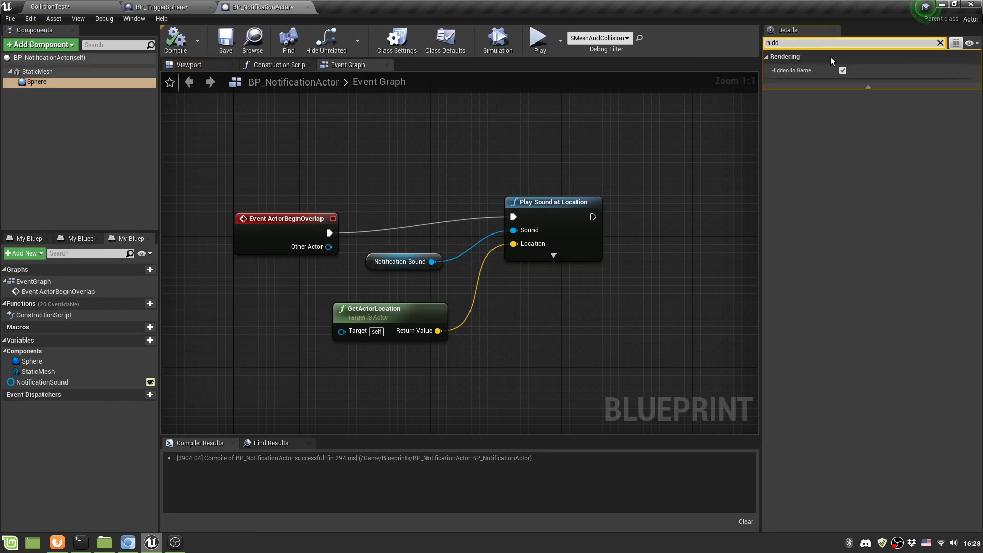
pyautogui.click(842, 70)
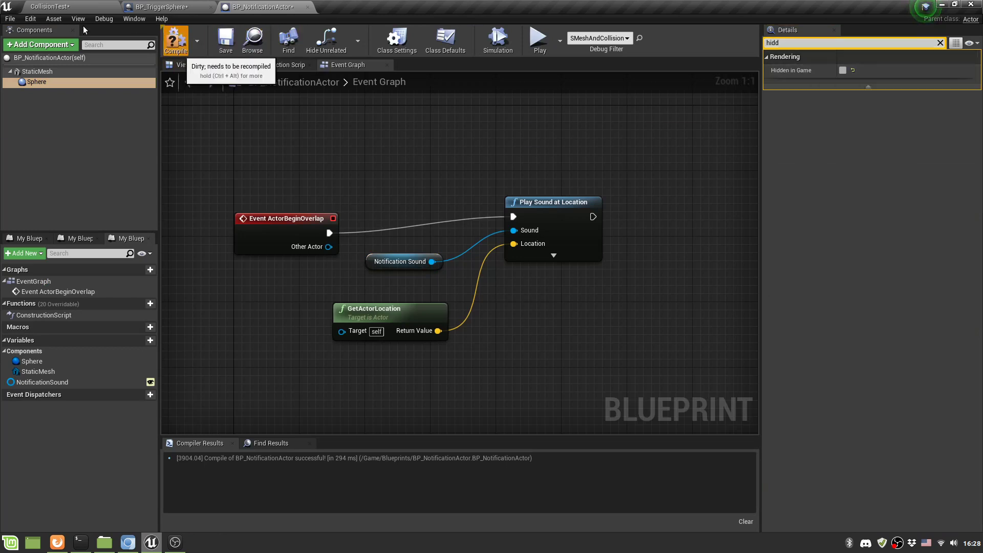
# Step: Play the CollisionTest level to check the collision sphere's in-game visibility around the pipe, and stop playing
pyautogui.click(51, 6)
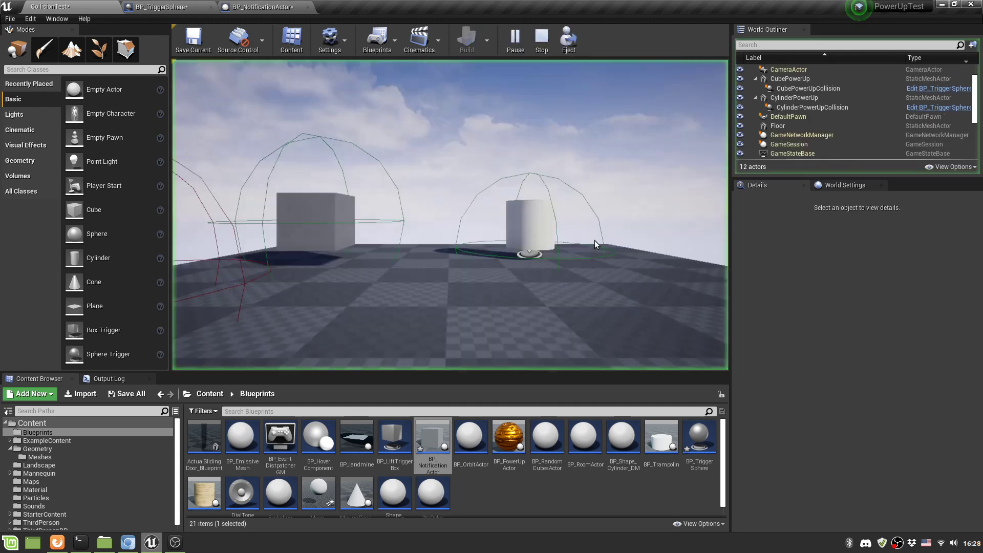
pyautogui.click(595, 241)
pyautogui.press('w')
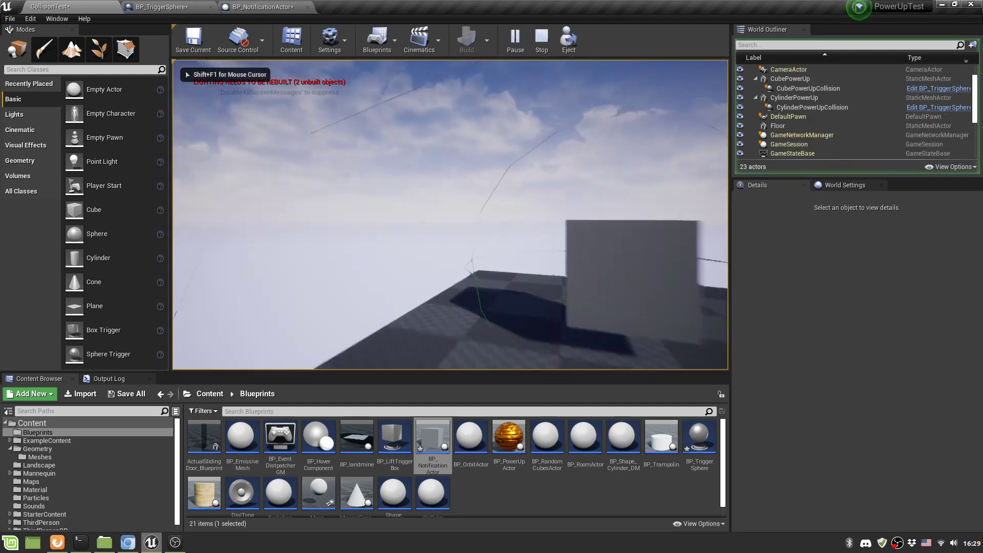
pyautogui.press('Escape')
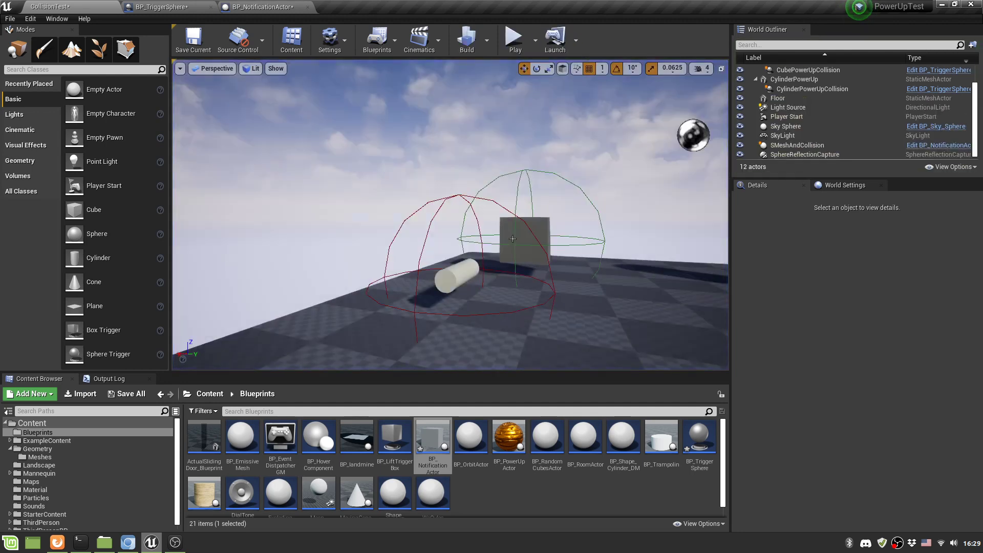
# Step: Compare the CylinderPowerUp mesh and its attached CylinderPowerUpCollision with the single SMeshAndCollision actor and the Sphere component in BP_NotificationActor
pyautogui.press('d')
pyautogui.moveTo(577, 300); pyautogui.dragTo(683, 297, button='right')
pyautogui.press('s')
pyautogui.moveTo(369, 339); pyautogui.dragTo(314, 261, button='right')
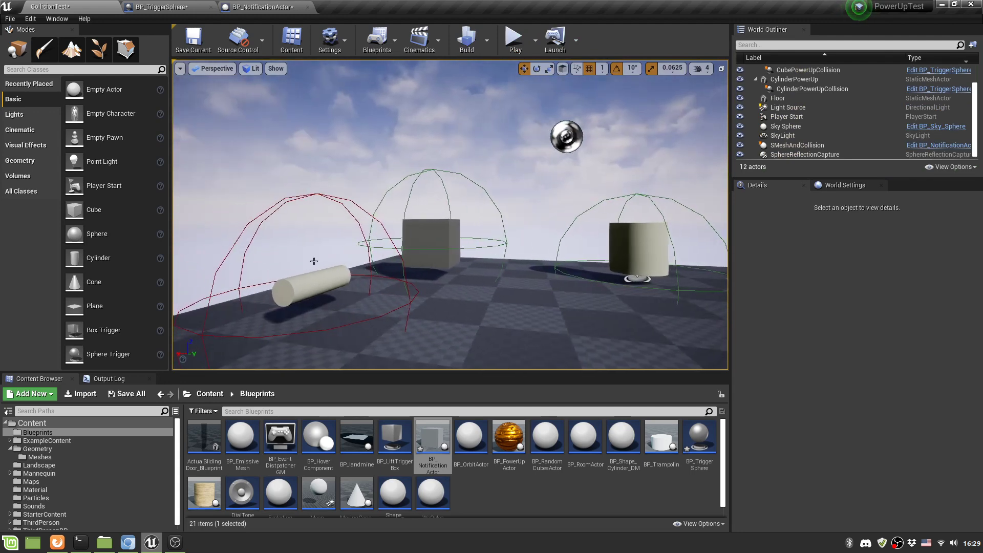
pyautogui.press('s')
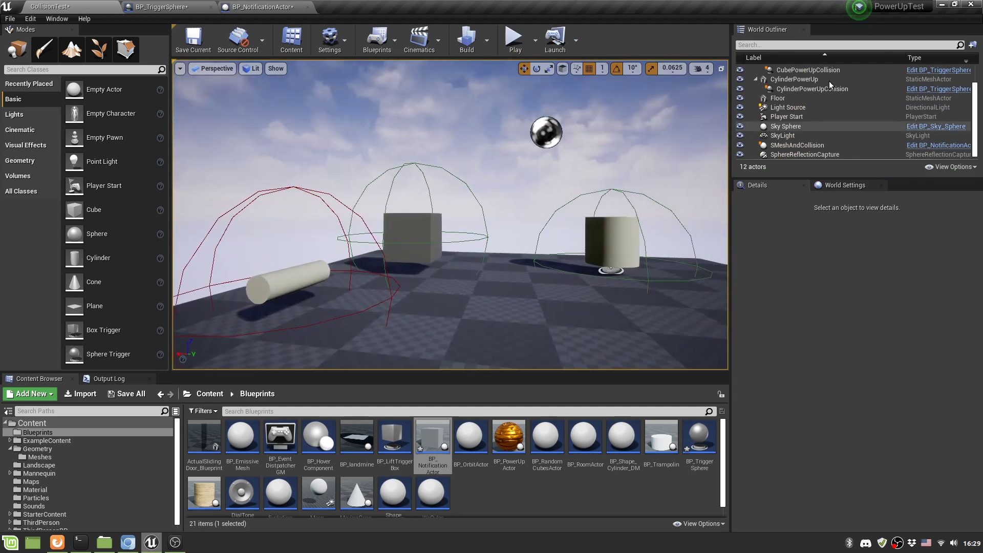
pyautogui.click(818, 79)
pyautogui.click(805, 89)
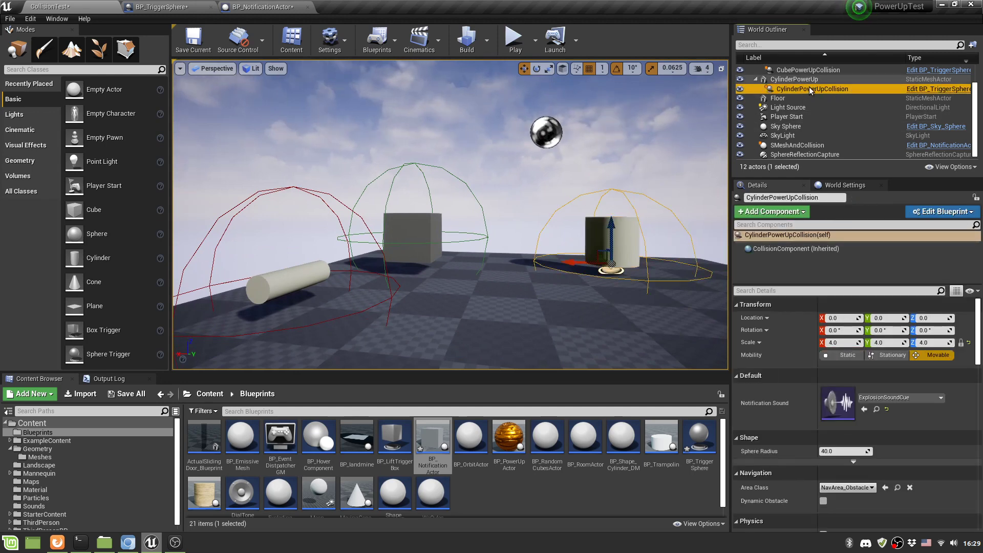
pyautogui.click(784, 80)
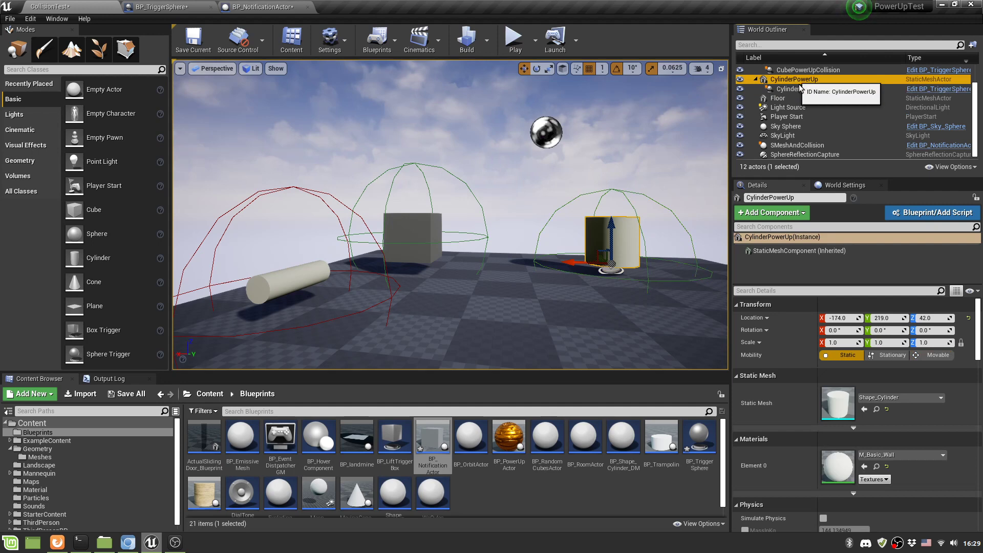
pyautogui.click(304, 278)
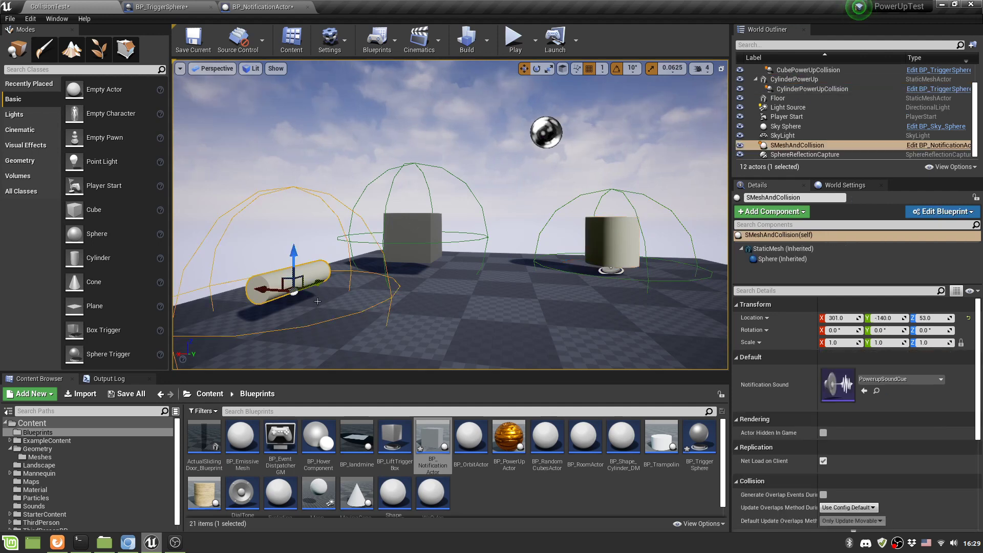
pyautogui.scroll(-3, 318, 301)
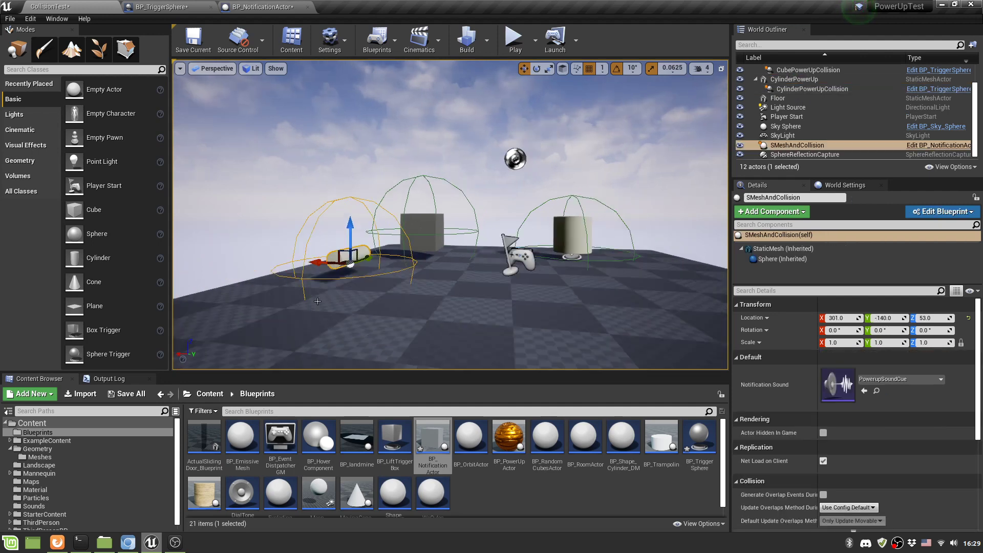
pyautogui.click(261, 6)
pyautogui.click(88, 83)
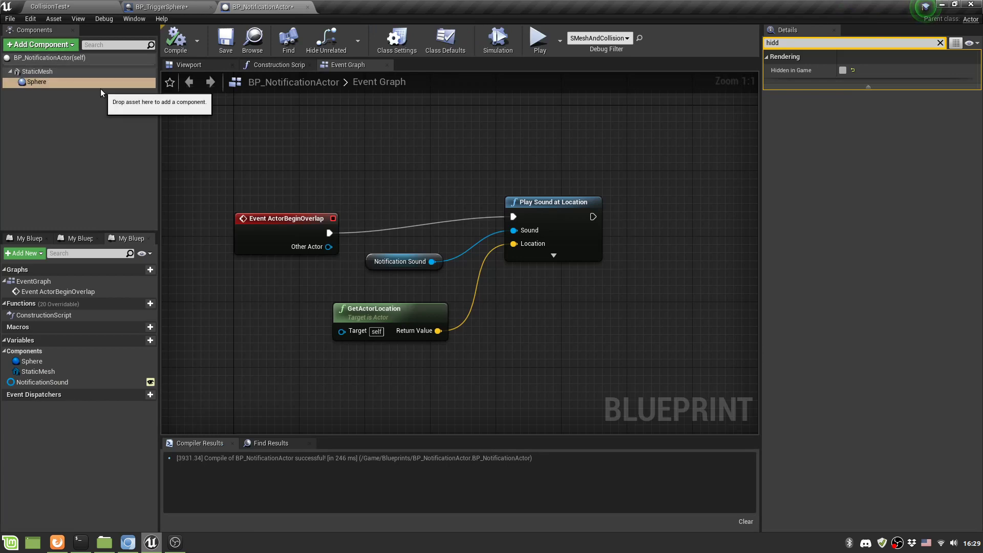